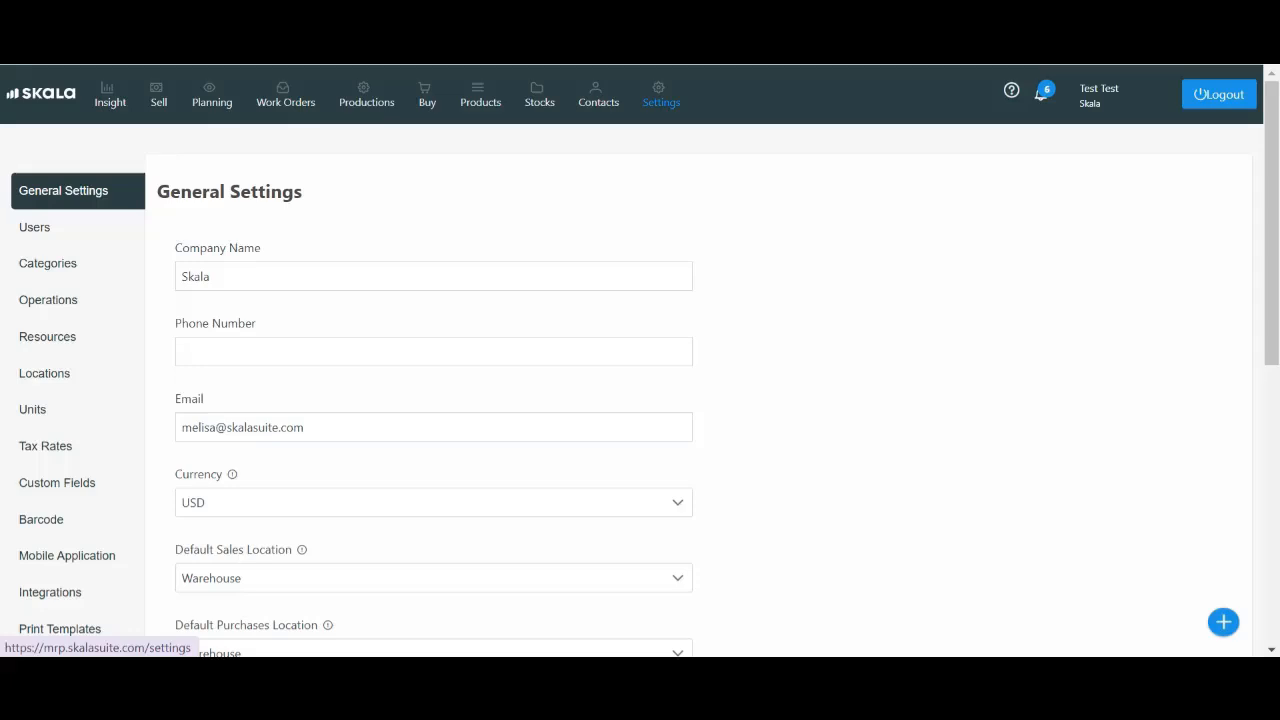
Review the quick-create options and the General Settings fields, from company details to default locations, times and invoice prefixes
{"action": "left_click", "coordinate": [1223, 622]}
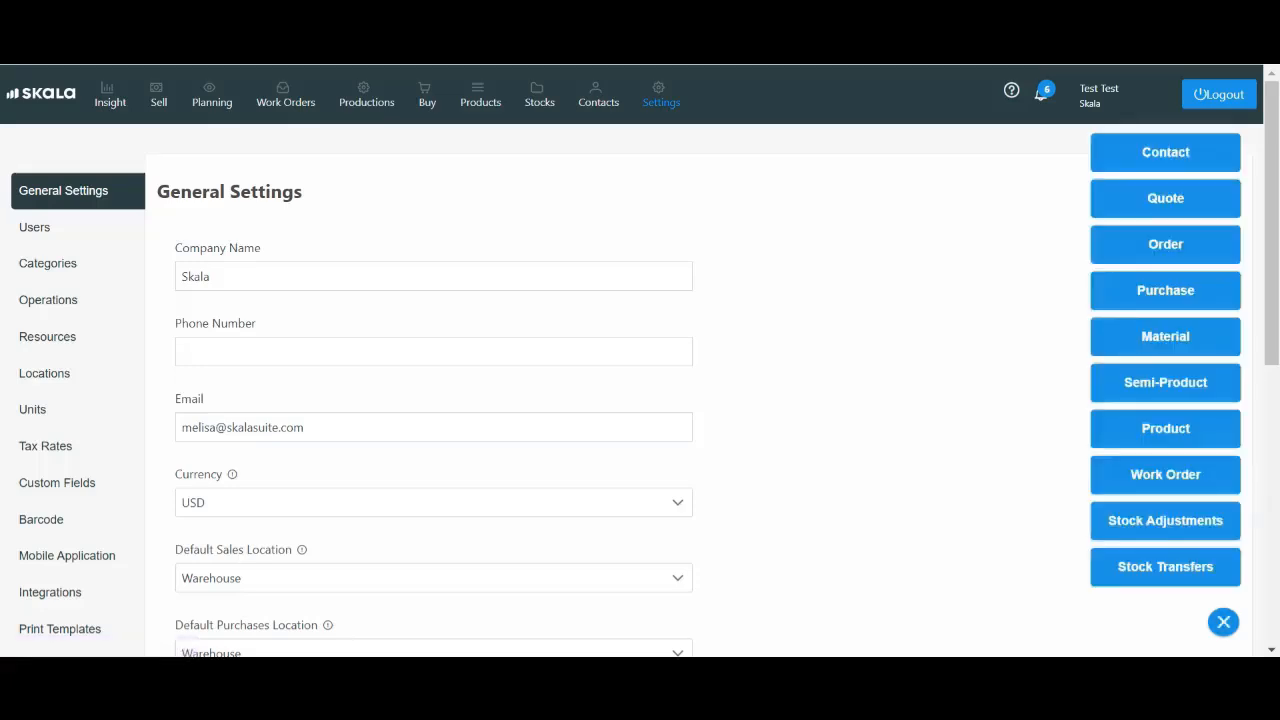
{"action": "left_click", "coordinate": [1223, 622]}
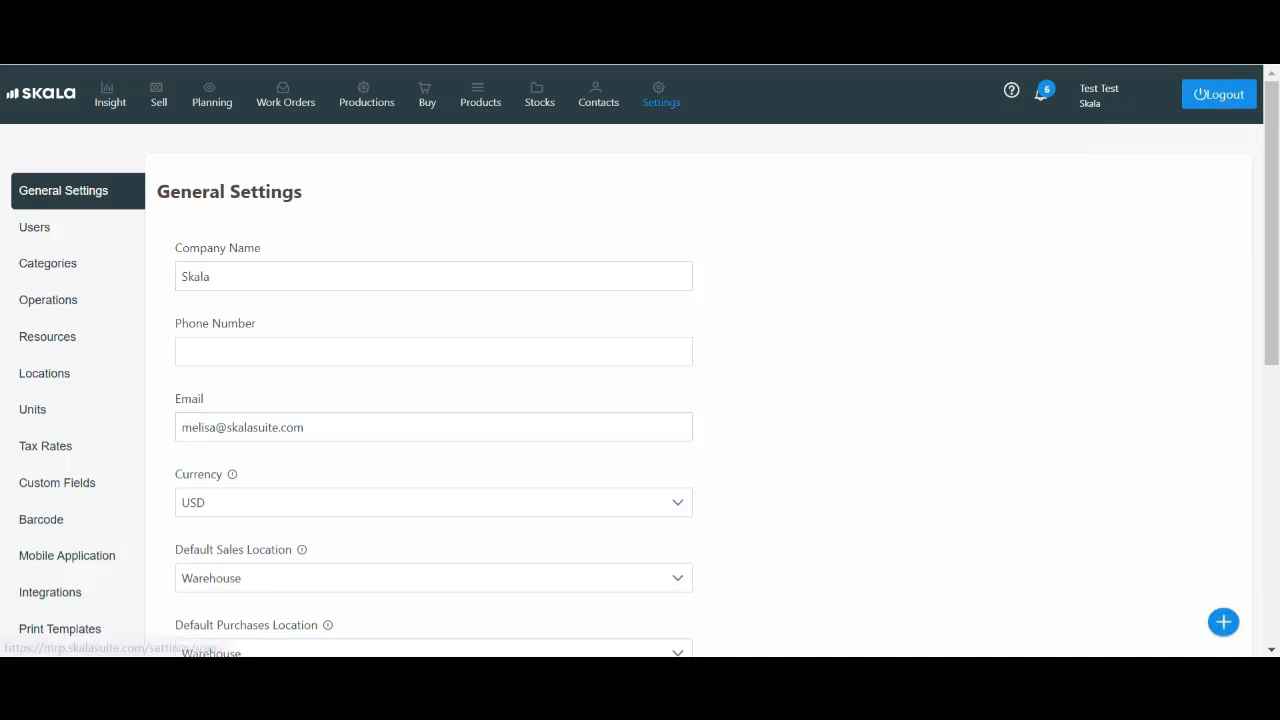
{"action": "scroll", "coordinate": [433, 300], "scroll_direction": "down", "scroll_amount": 2}
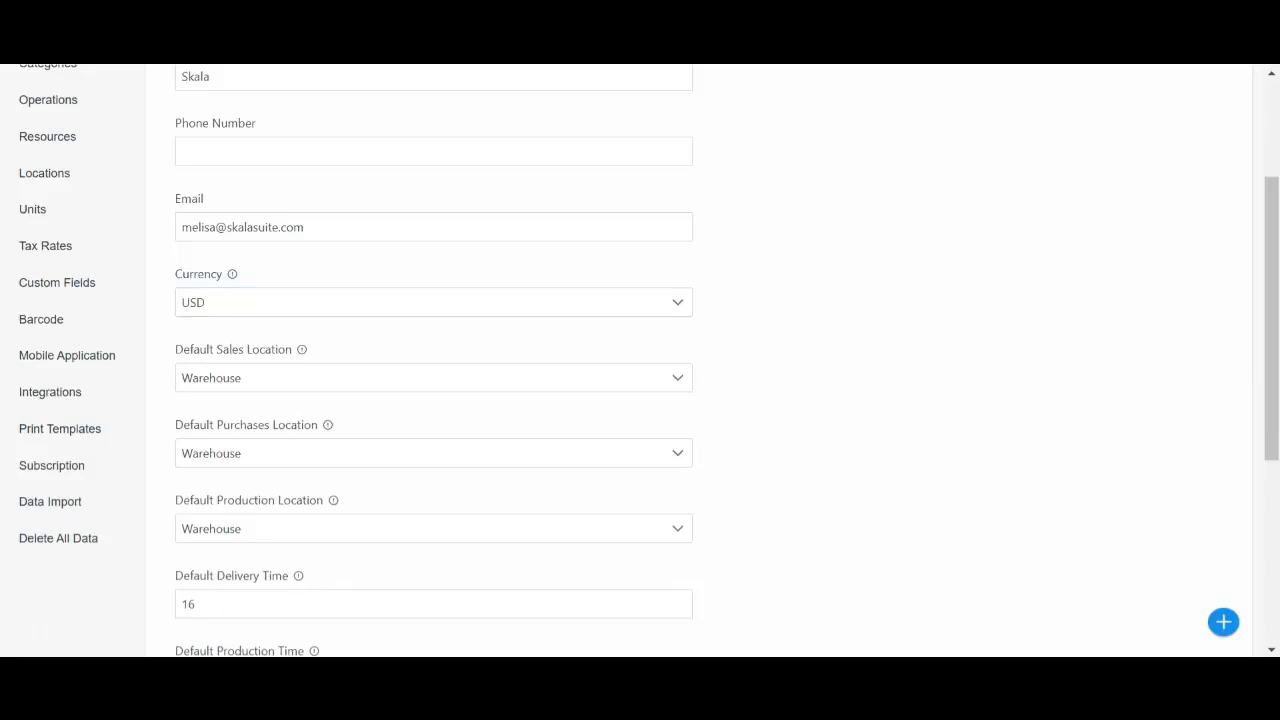
{"action": "scroll", "coordinate": [433, 350], "scroll_direction": "down", "scroll_amount": 1}
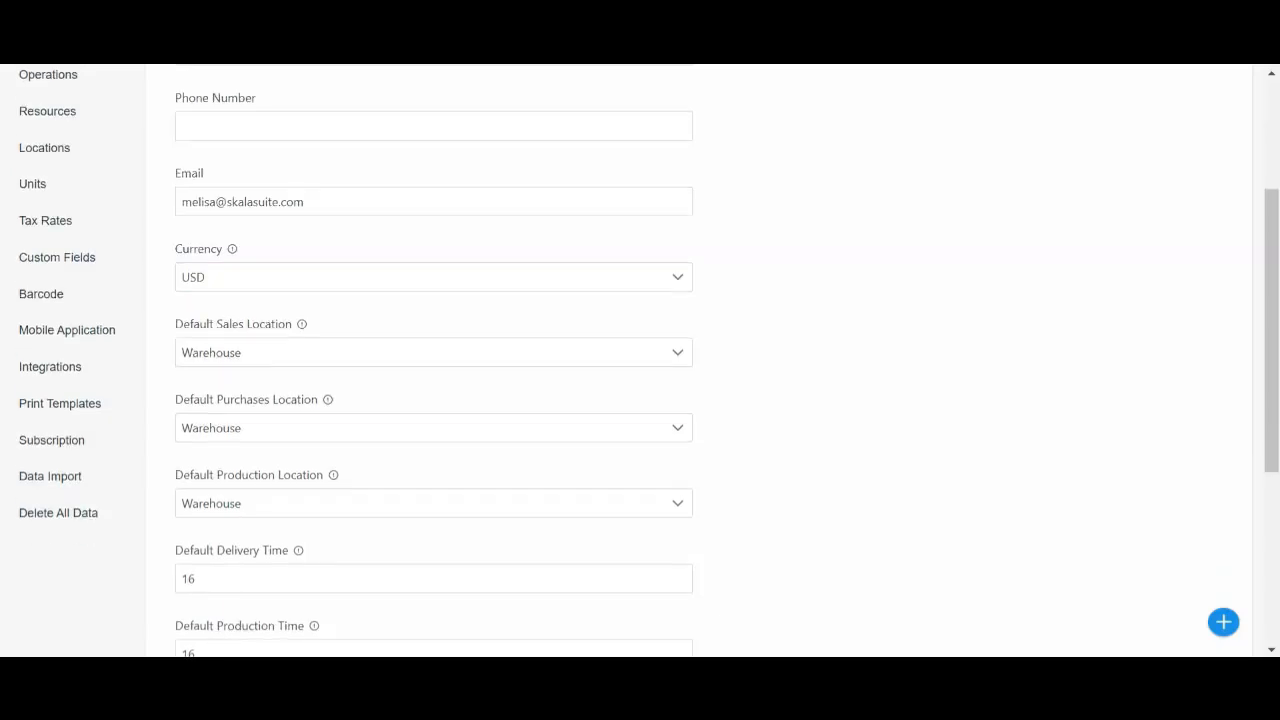
{"action": "scroll", "coordinate": [433, 350], "scroll_direction": "down", "scroll_amount": 2}
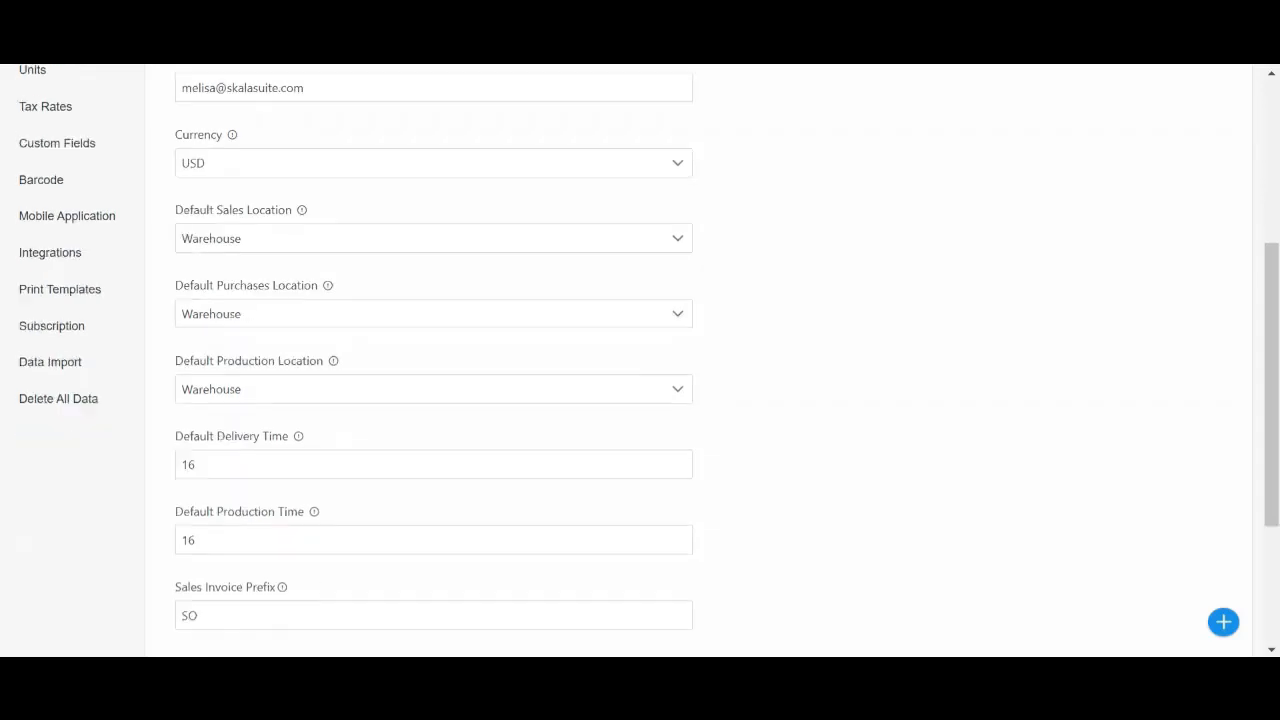
{"action": "scroll", "coordinate": [433, 350], "scroll_direction": "up", "scroll_amount": 1}
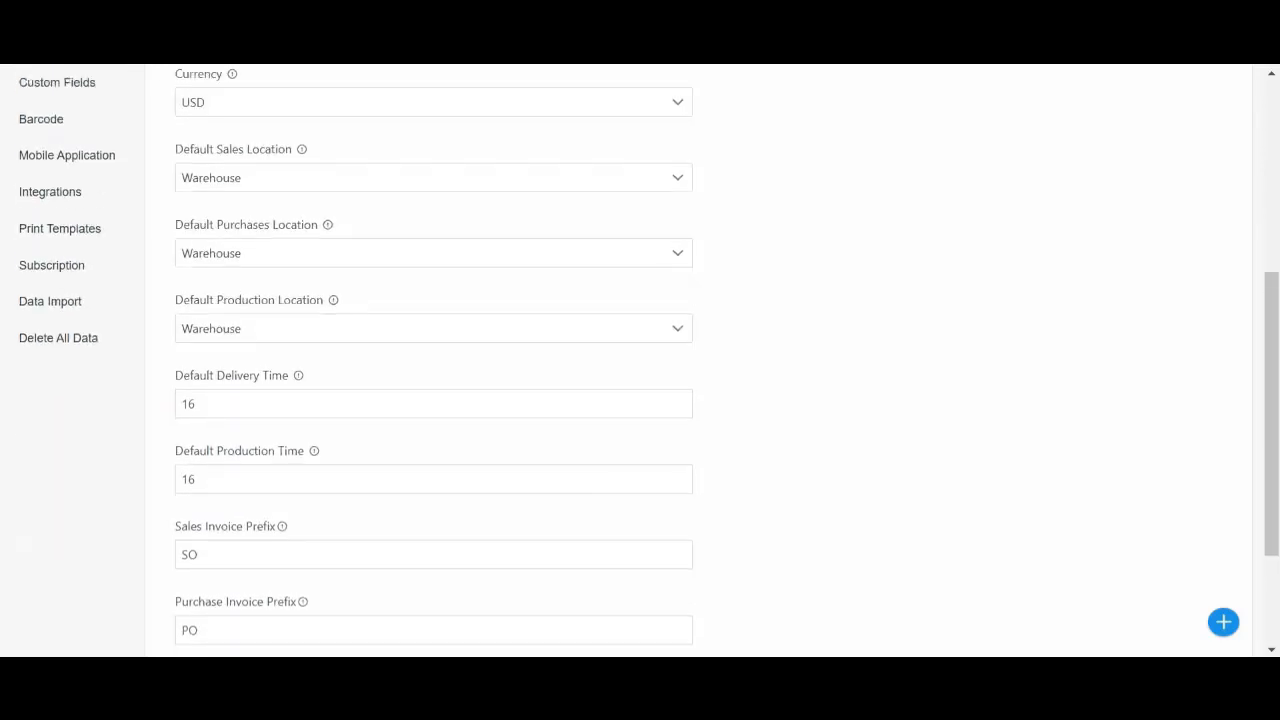
{"action": "scroll", "coordinate": [433, 350], "scroll_direction": "up", "scroll_amount": 1}
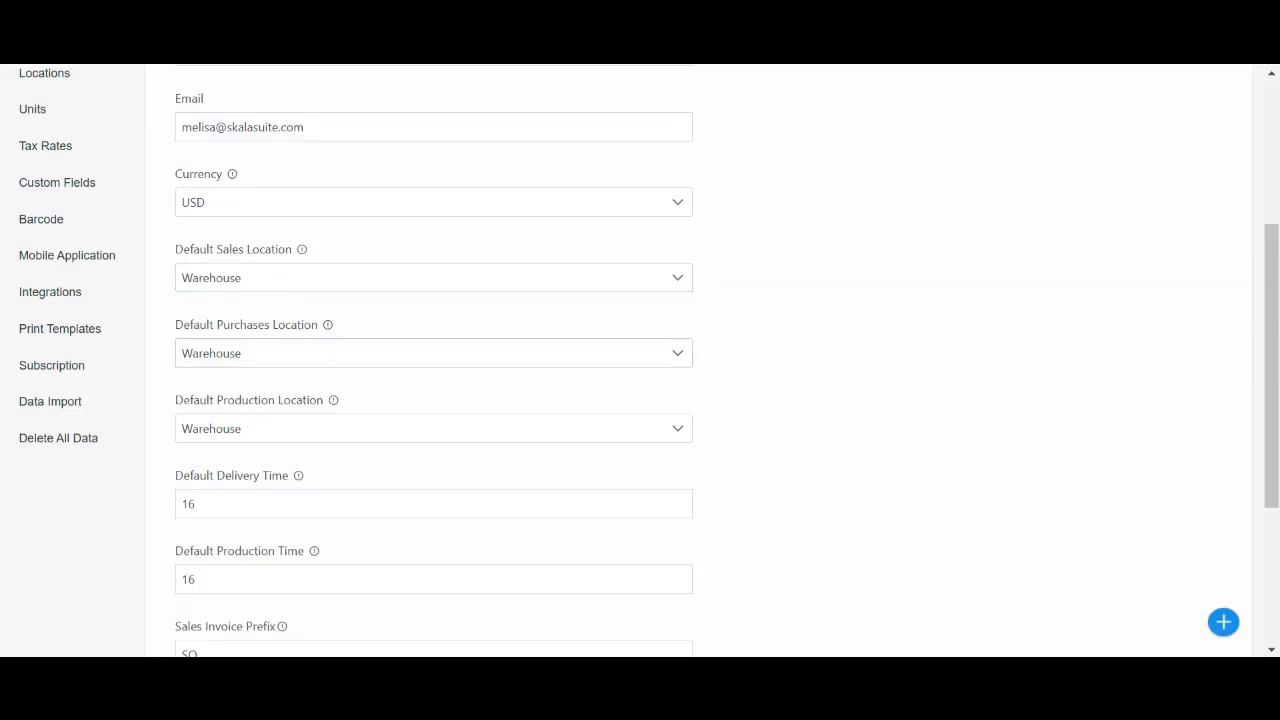
{"action": "scroll", "coordinate": [433, 350], "scroll_direction": "down", "scroll_amount": 1}
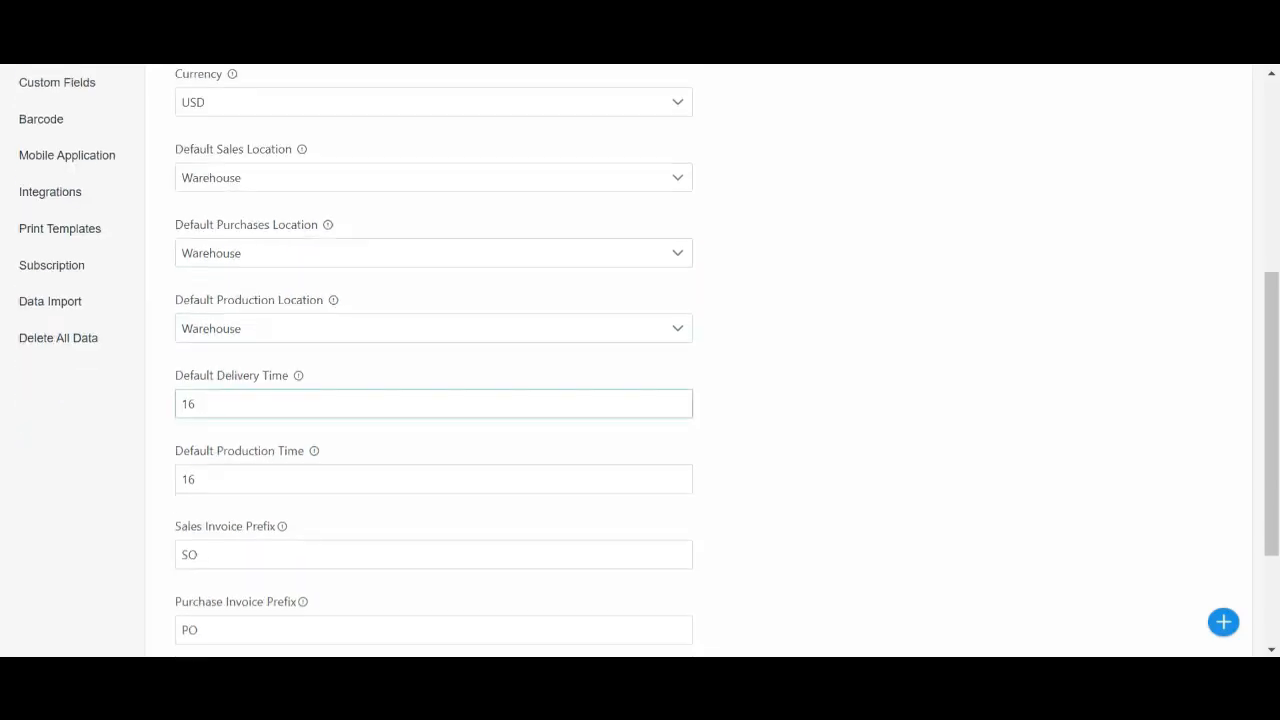
{"action": "scroll", "coordinate": [433, 350], "scroll_direction": "down", "scroll_amount": 1}
{"action": "scroll", "coordinate": [433, 350], "scroll_direction": "down", "scroll_amount": 1}
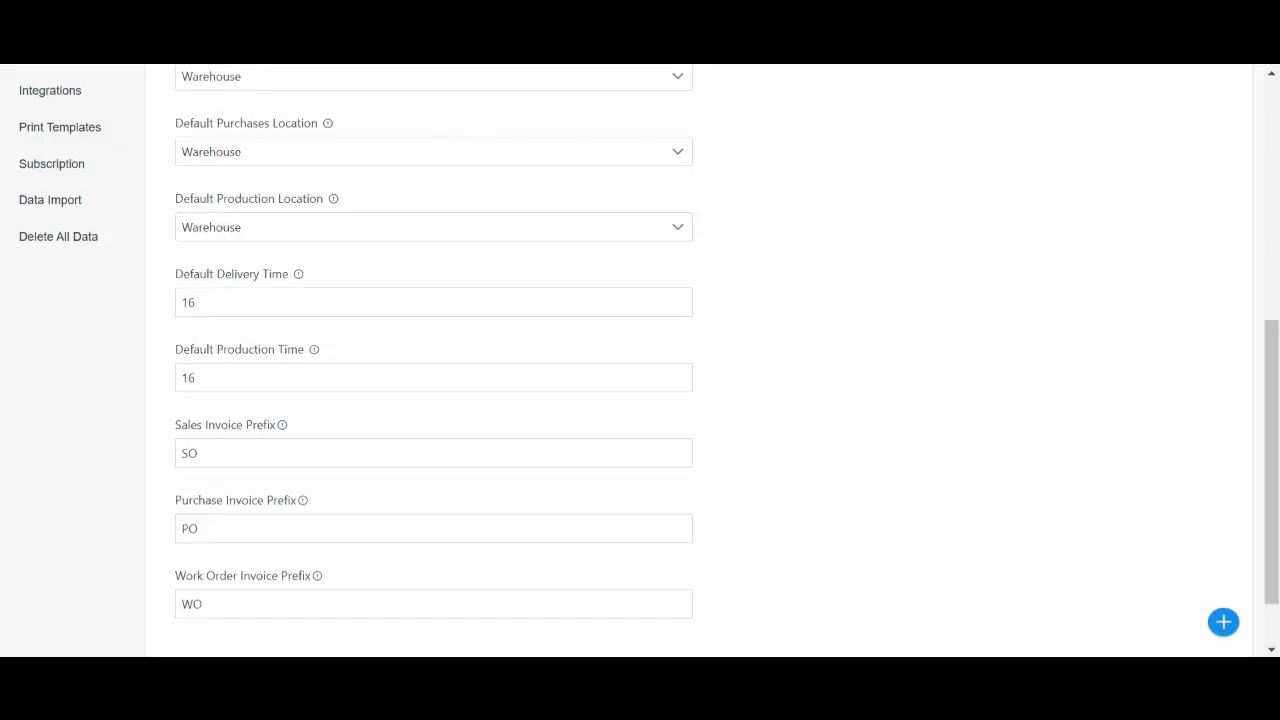
{"action": "left_click", "coordinate": [433, 450]}
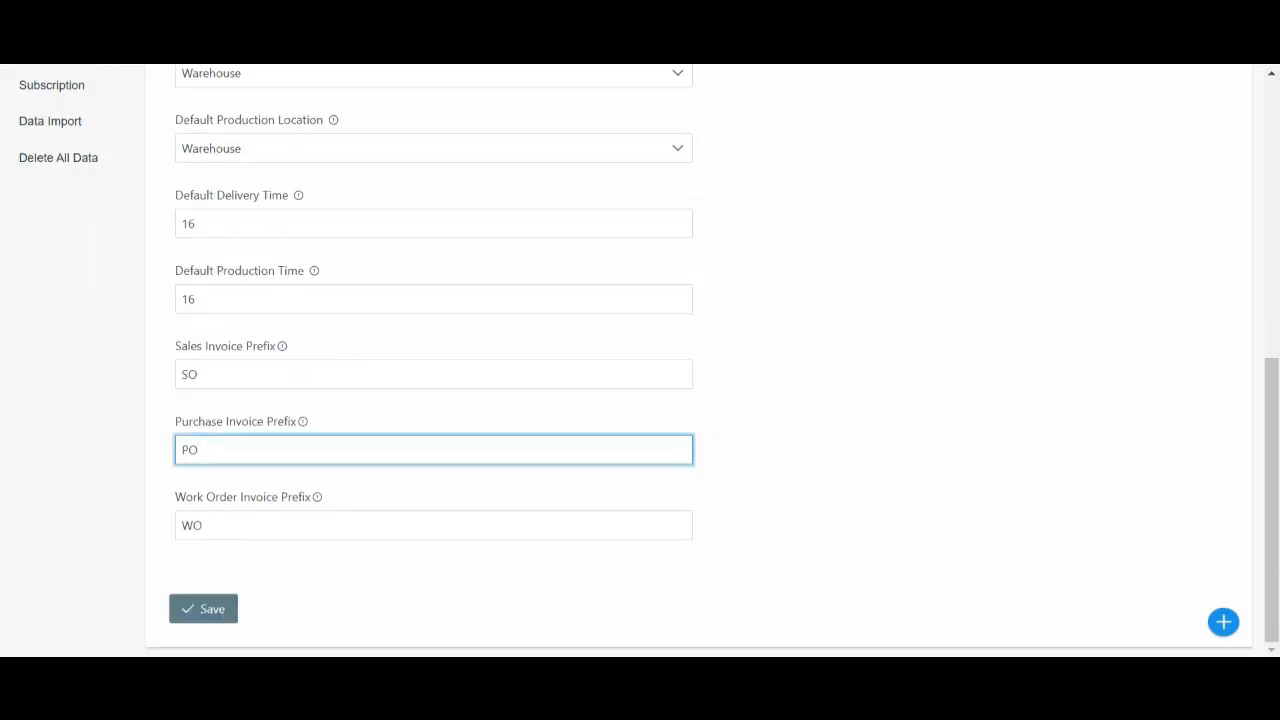
{"action": "left_click", "coordinate": [800, 450]}
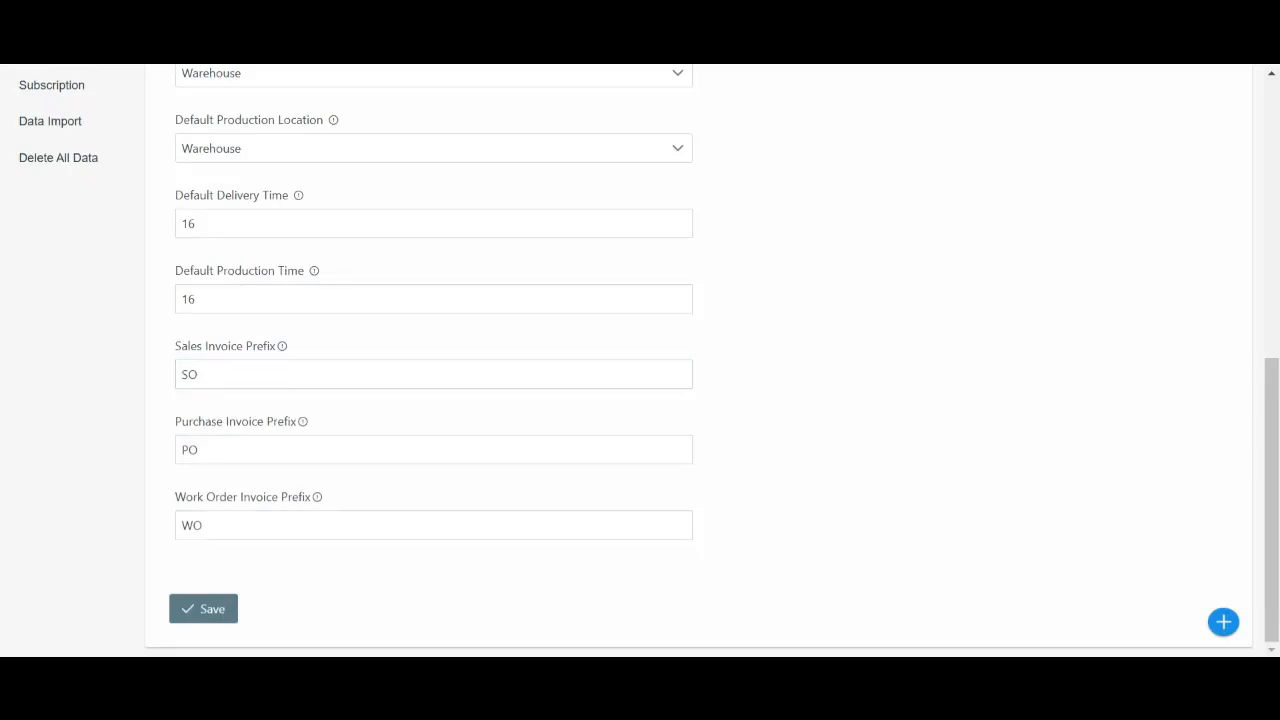
{"action": "left_click", "coordinate": [198, 449]}
Try a default delivery time of 17 in the General Settings and set it back to 16
{"action": "left_click", "coordinate": [300, 223]}
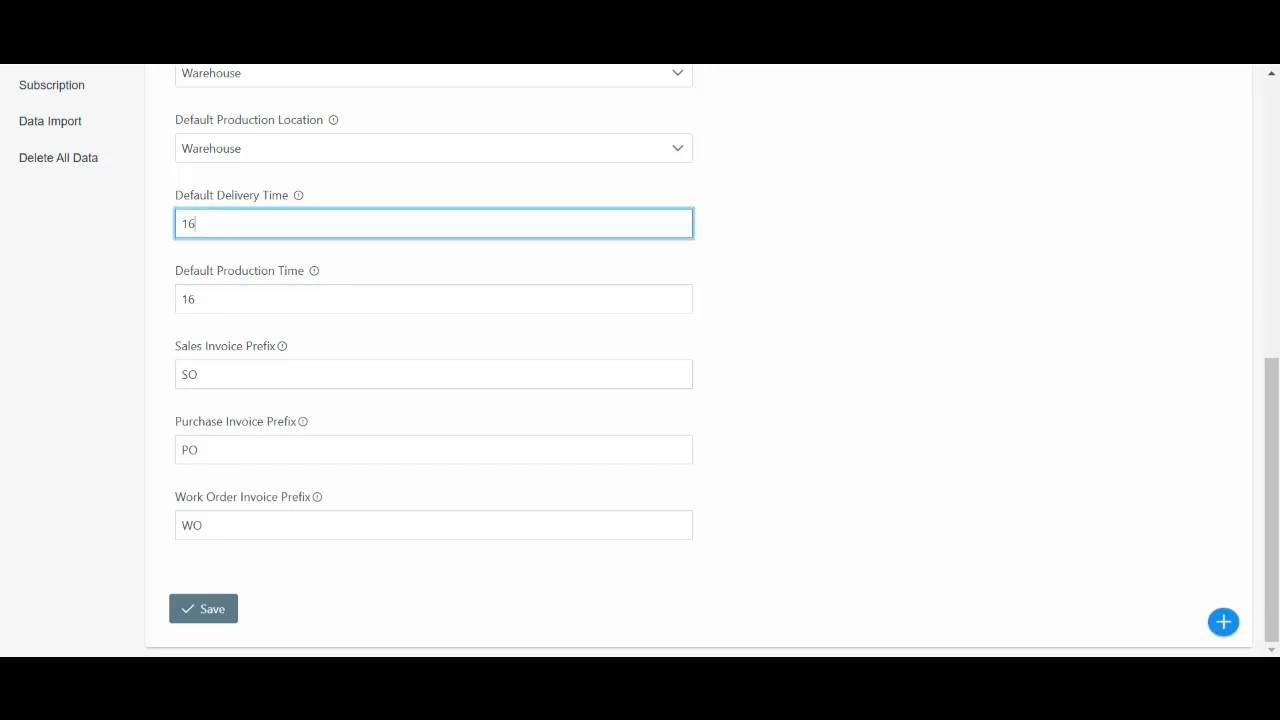
{"action": "key", "text": "BackSpace"}
{"action": "type", "text": "7"}
{"action": "key", "text": "BackSpace"}
{"action": "type", "text": "6"}
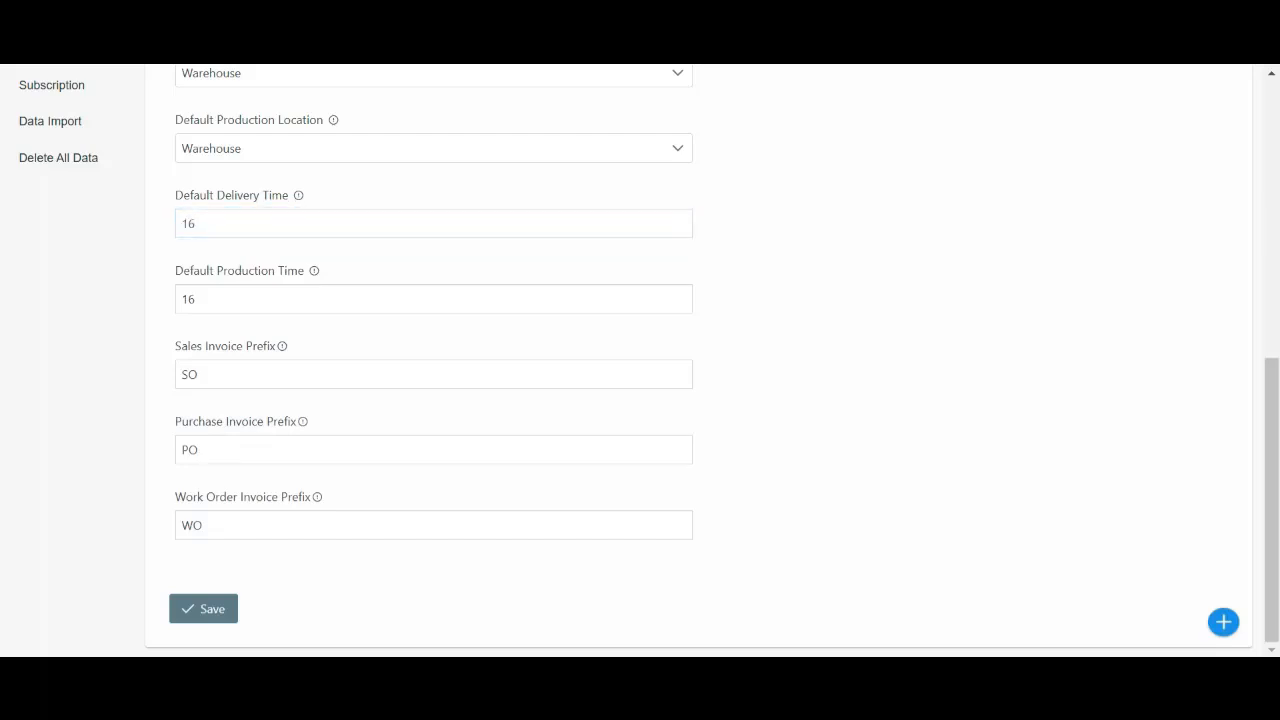
{"action": "left_click", "coordinate": [433, 525]}
{"action": "scroll", "coordinate": [640, 360], "scroll_direction": "up", "scroll_amount": 7}
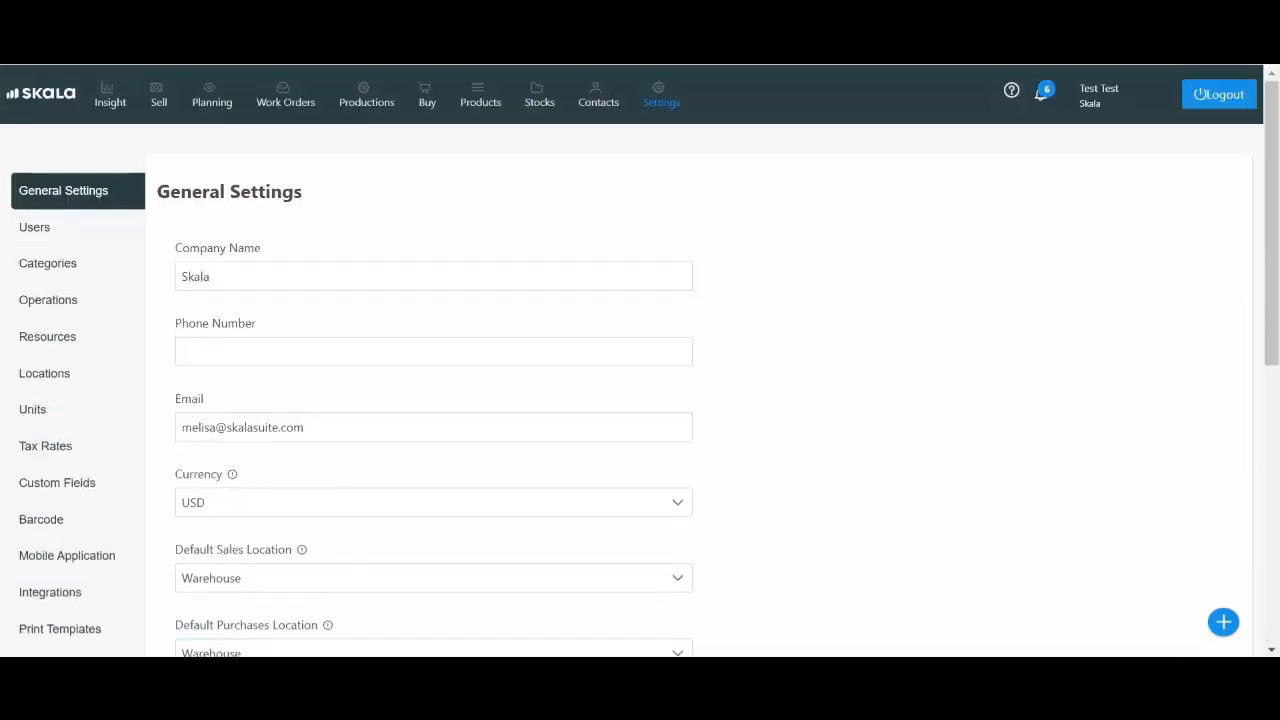
Examine the Operations settings and the form for creating a new operation, without adding one
{"action": "left_click", "coordinate": [48, 299]}
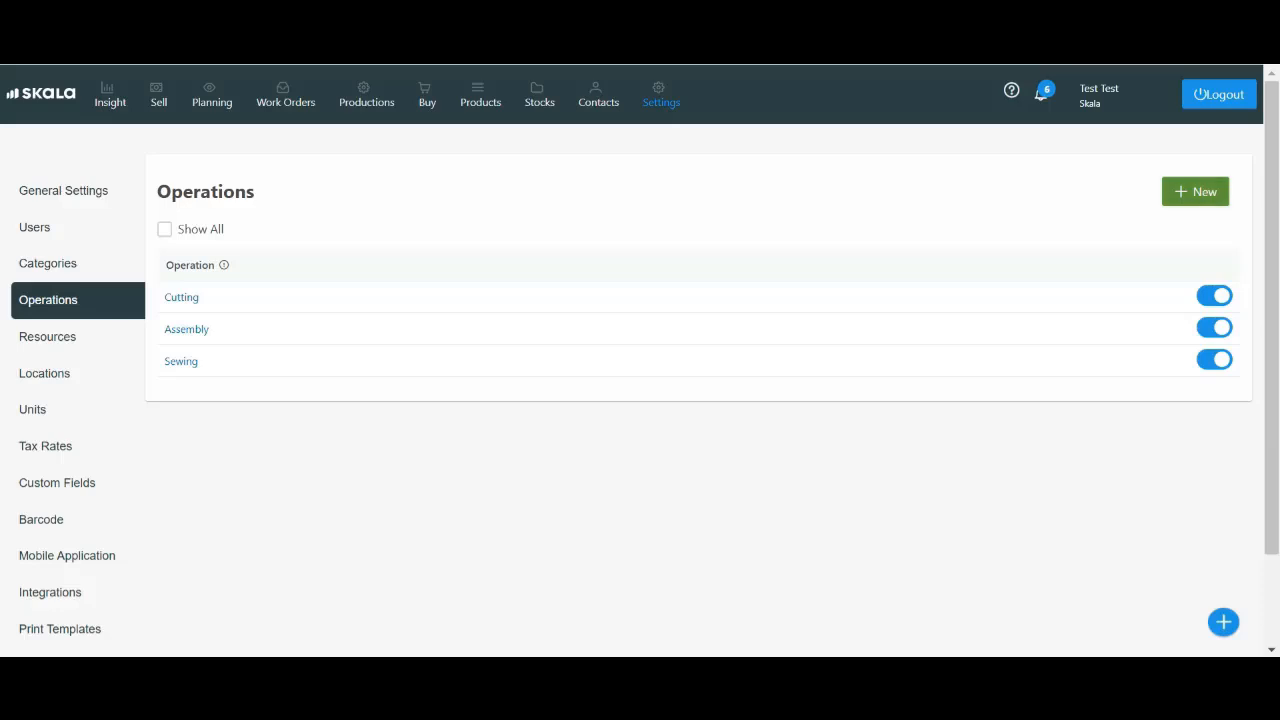
{"action": "left_click", "coordinate": [1195, 191]}
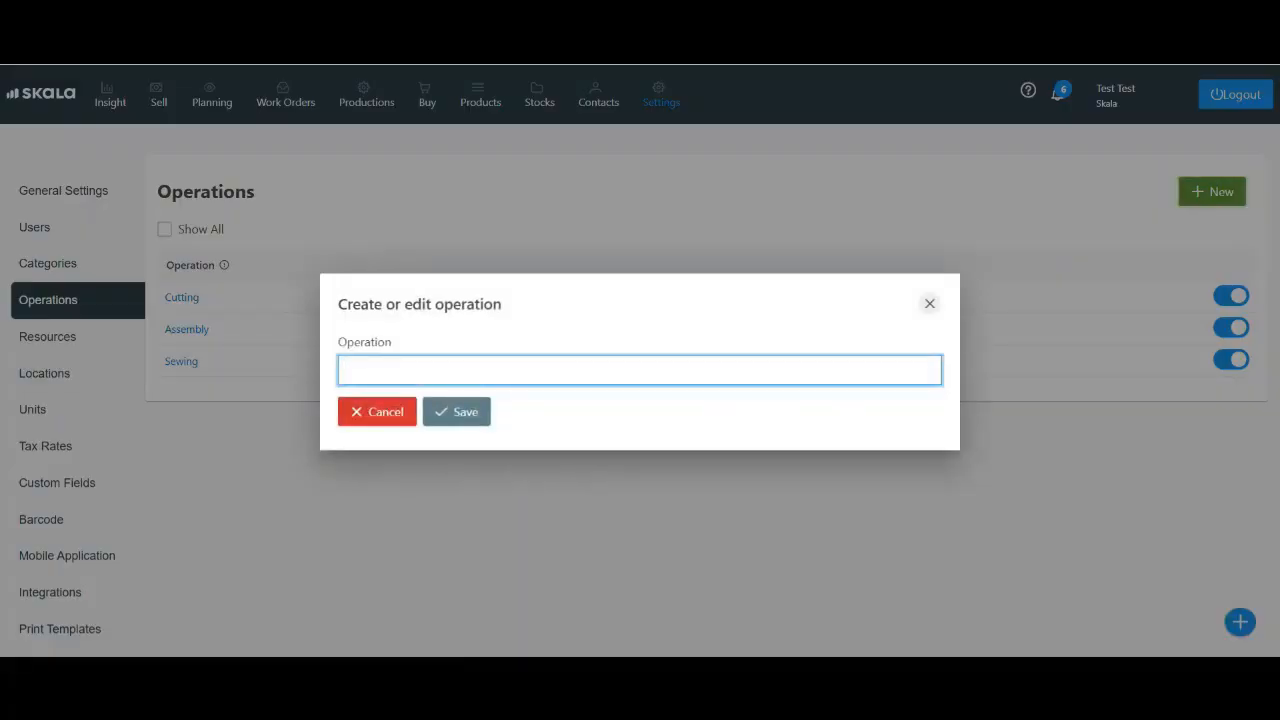
{"action": "left_click", "coordinate": [929, 303]}
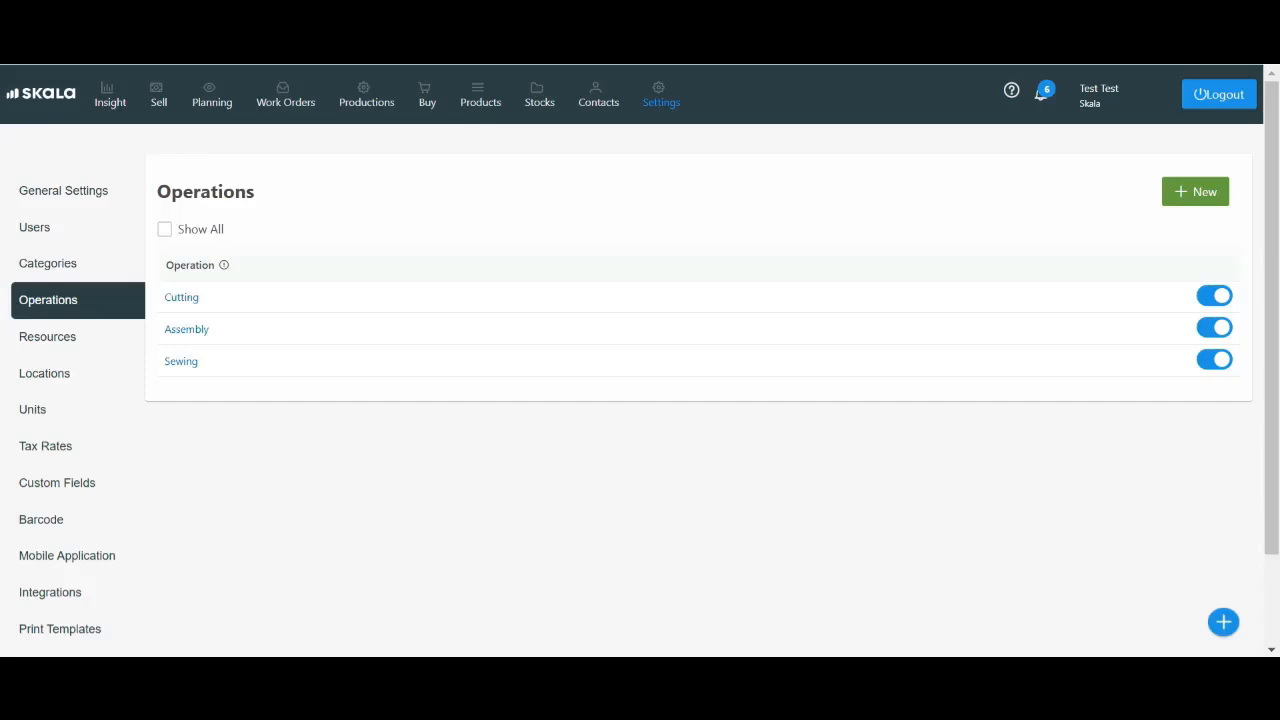
Create and save a new resource named Assembly with a cost of 37,00 in the Resources settings
{"action": "left_click", "coordinate": [47, 337]}
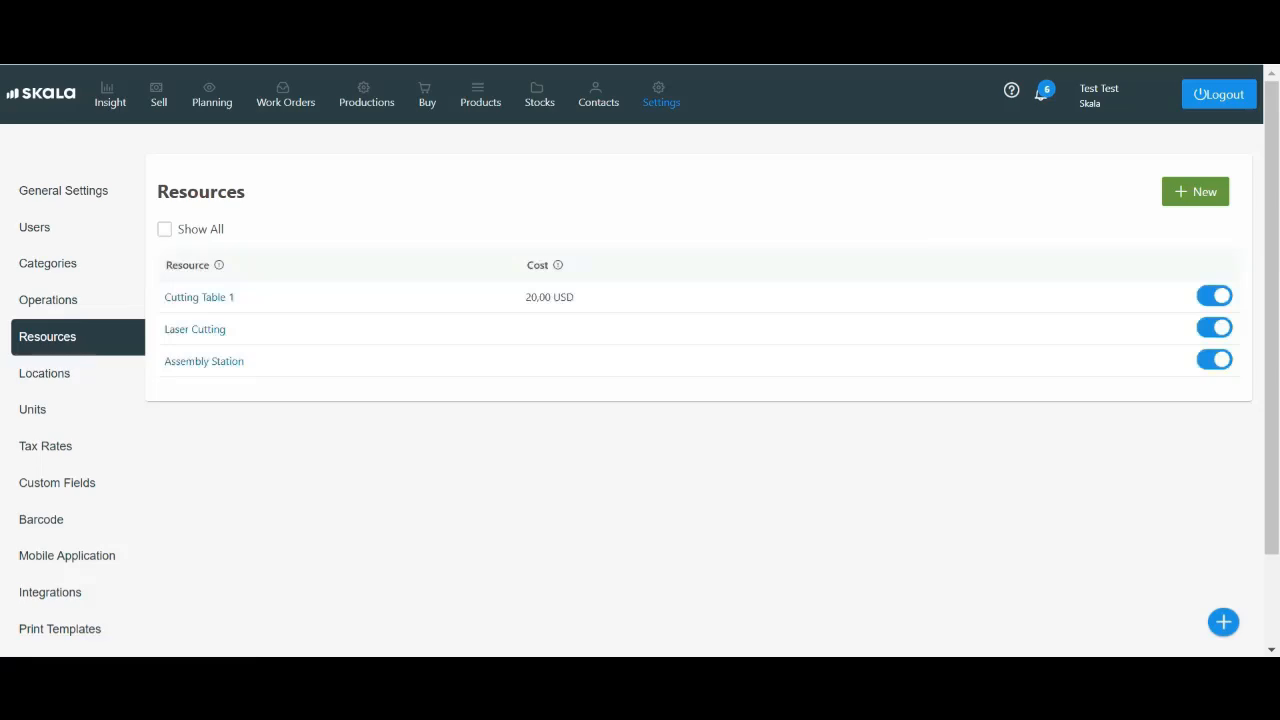
{"action": "left_click", "coordinate": [1195, 191]}
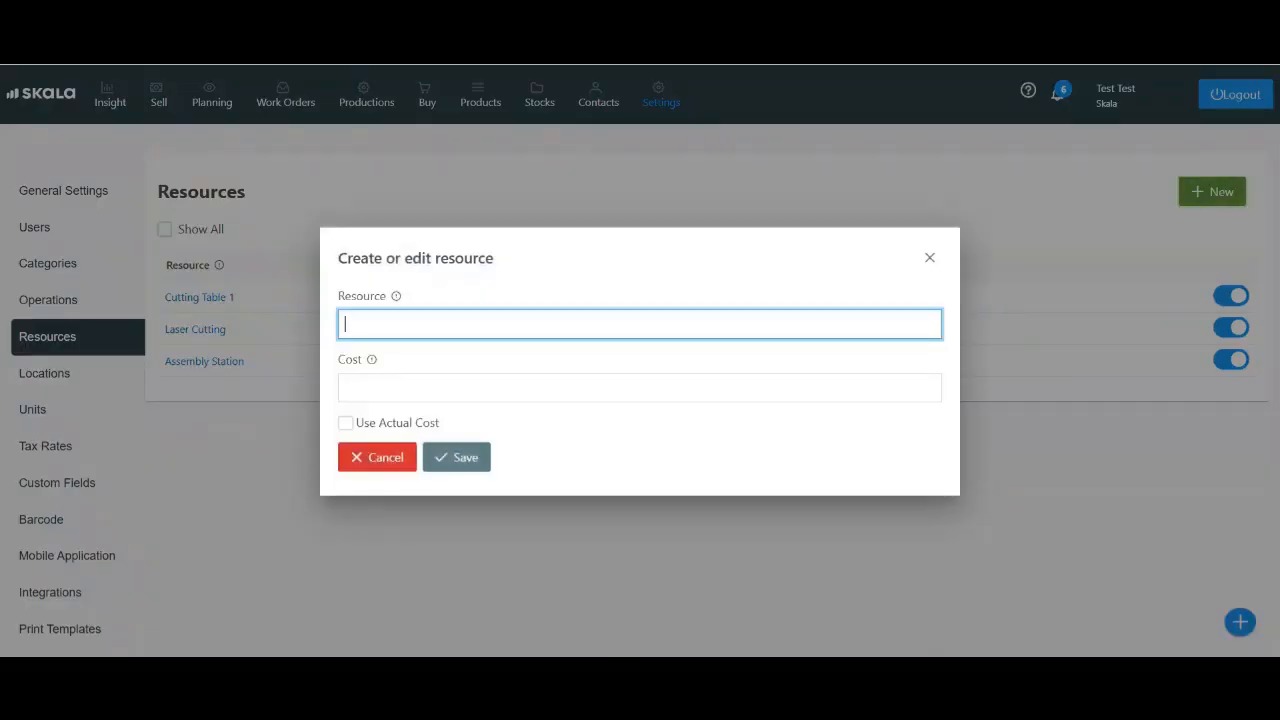
{"action": "type", "text": "Assembl"}
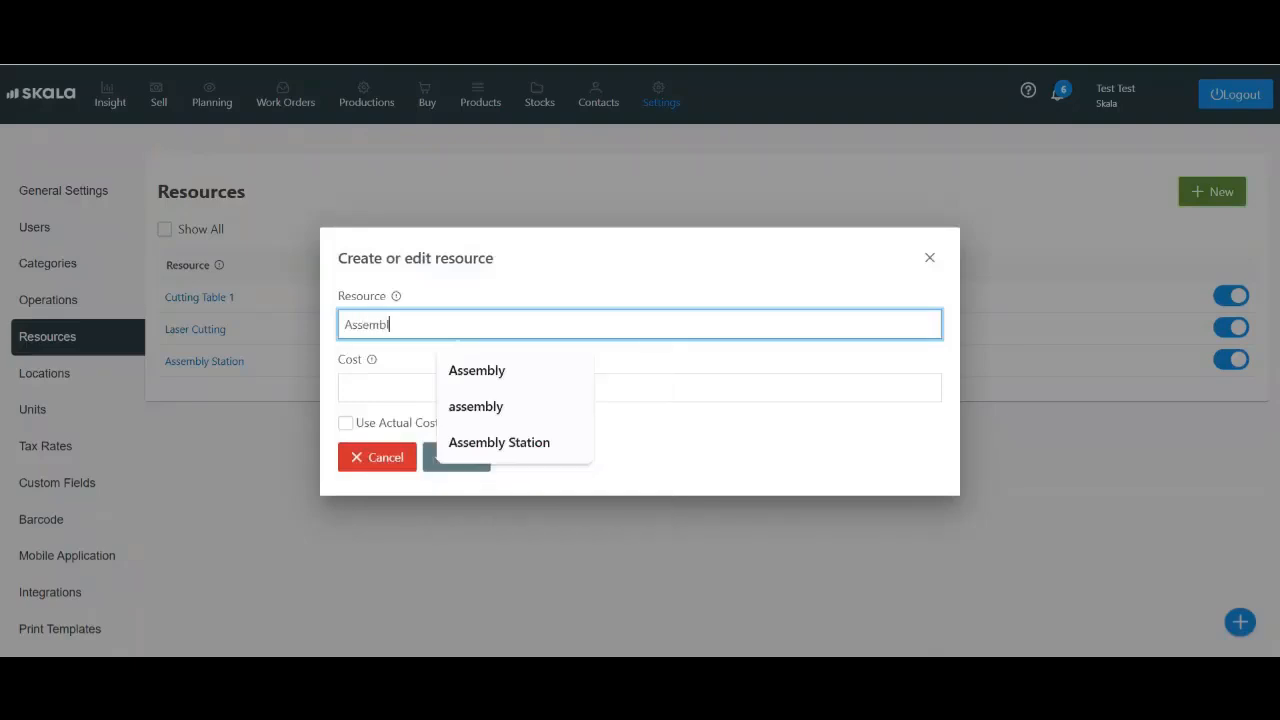
{"action": "type", "text": "y"}
{"action": "key", "text": "Tab"}
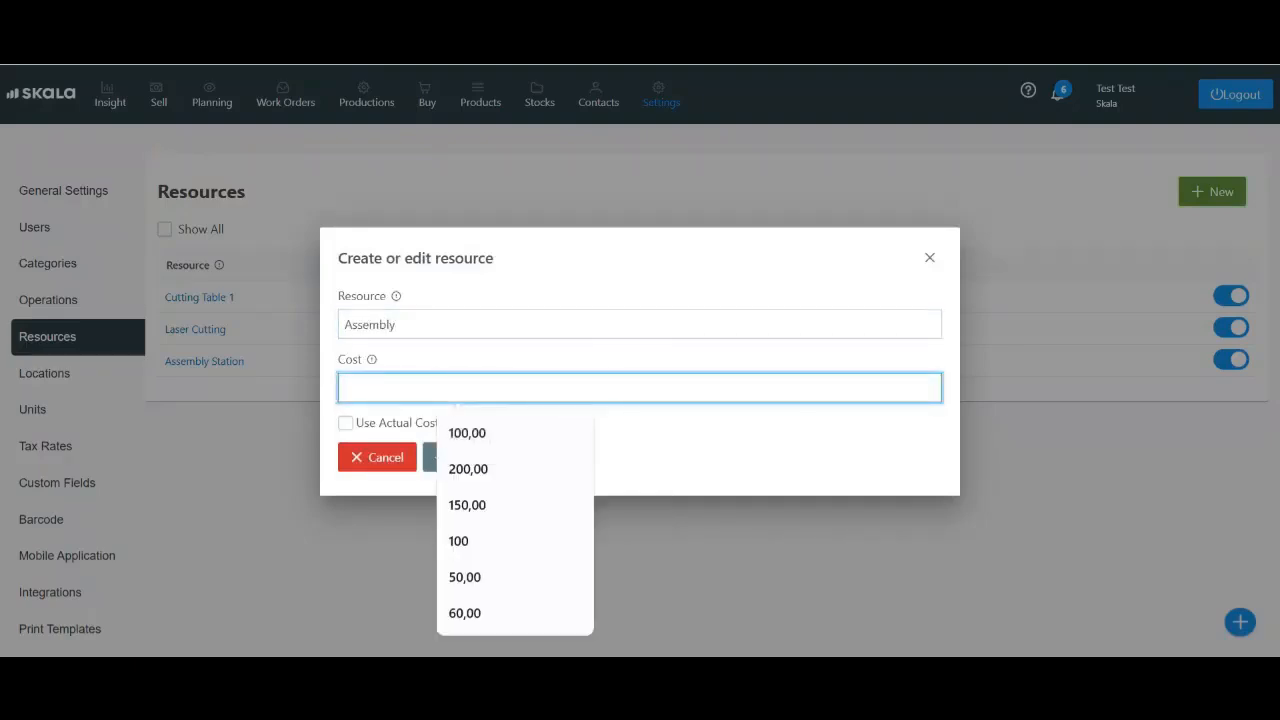
{"action": "type", "text": "37,00"}
{"action": "key", "text": "Tab"}
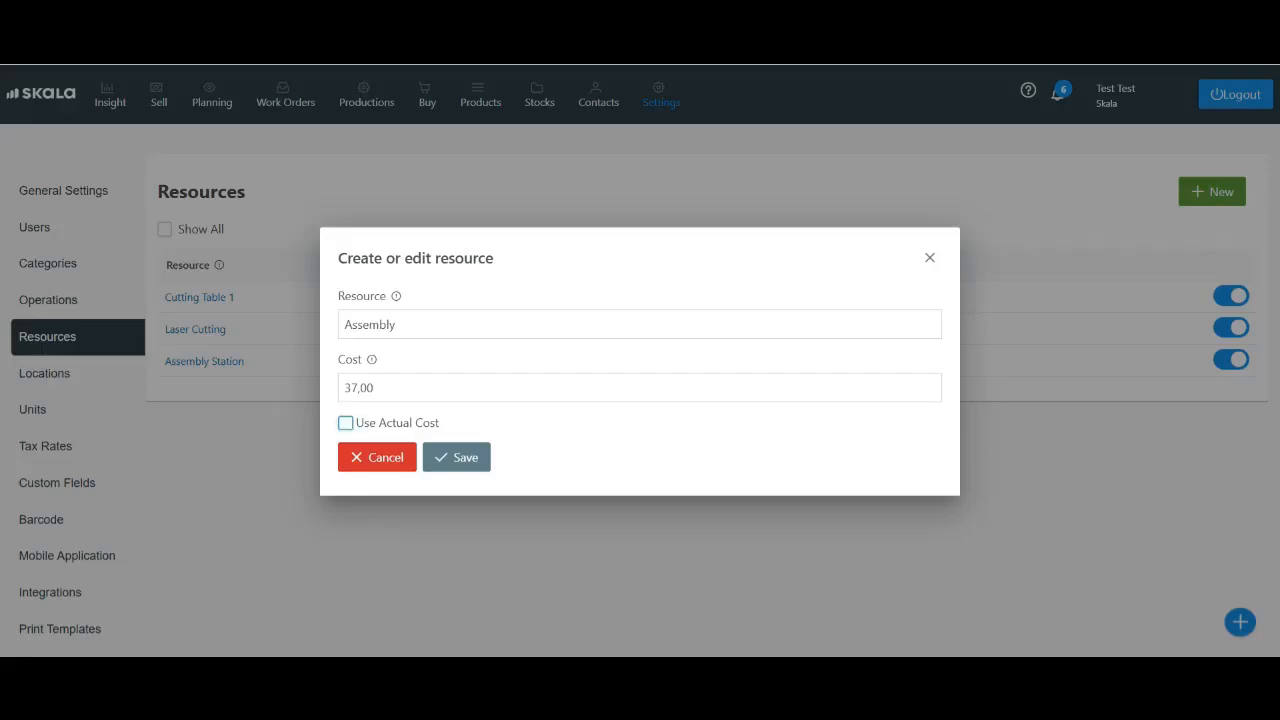
{"action": "left_click", "coordinate": [346, 423]}
{"action": "left_click", "coordinate": [346, 423]}
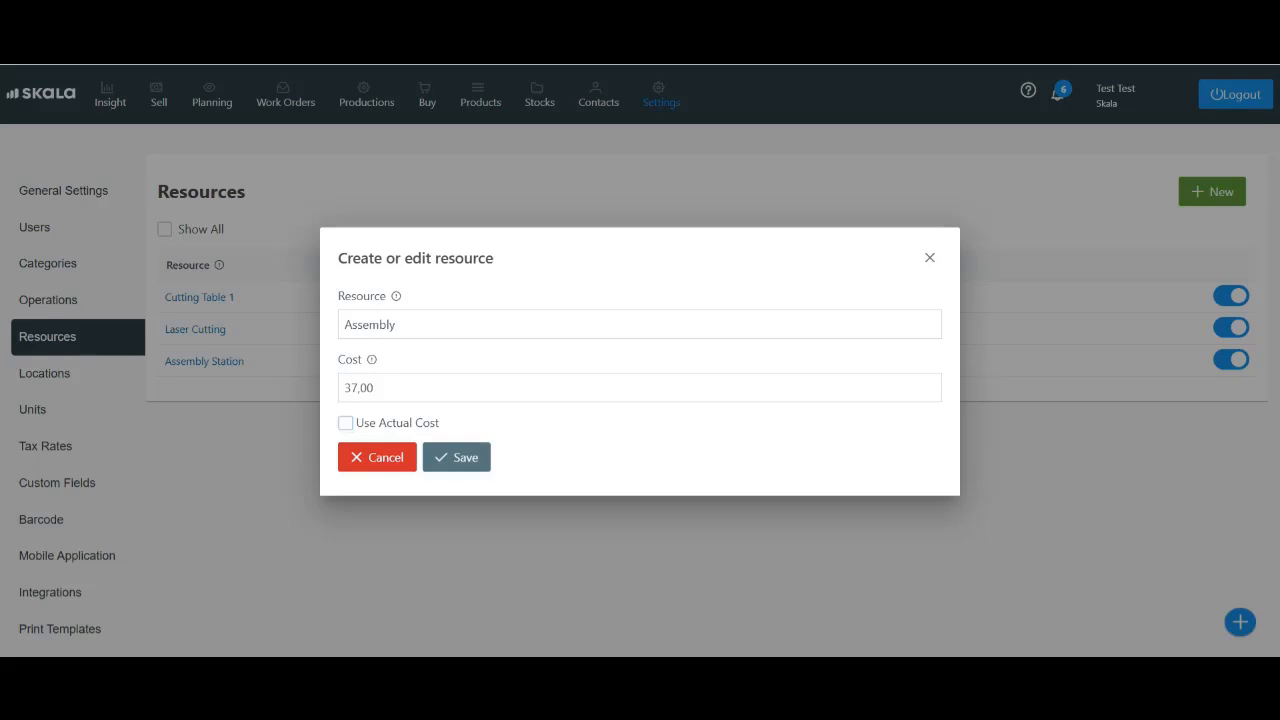
{"action": "left_click", "coordinate": [456, 457]}
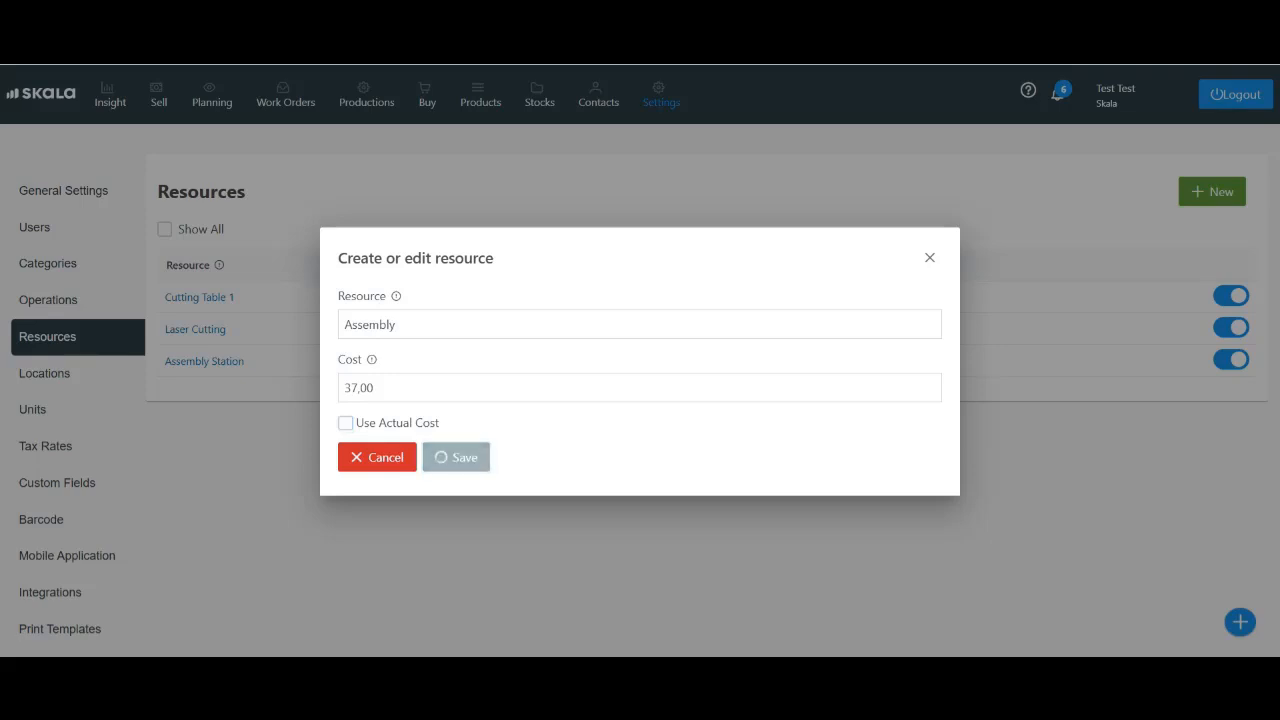
Review the available accounting and e-commerce connections in the Integrations settings
{"action": "scroll", "coordinate": [50, 470], "scroll_direction": "down", "scroll_amount": 1}
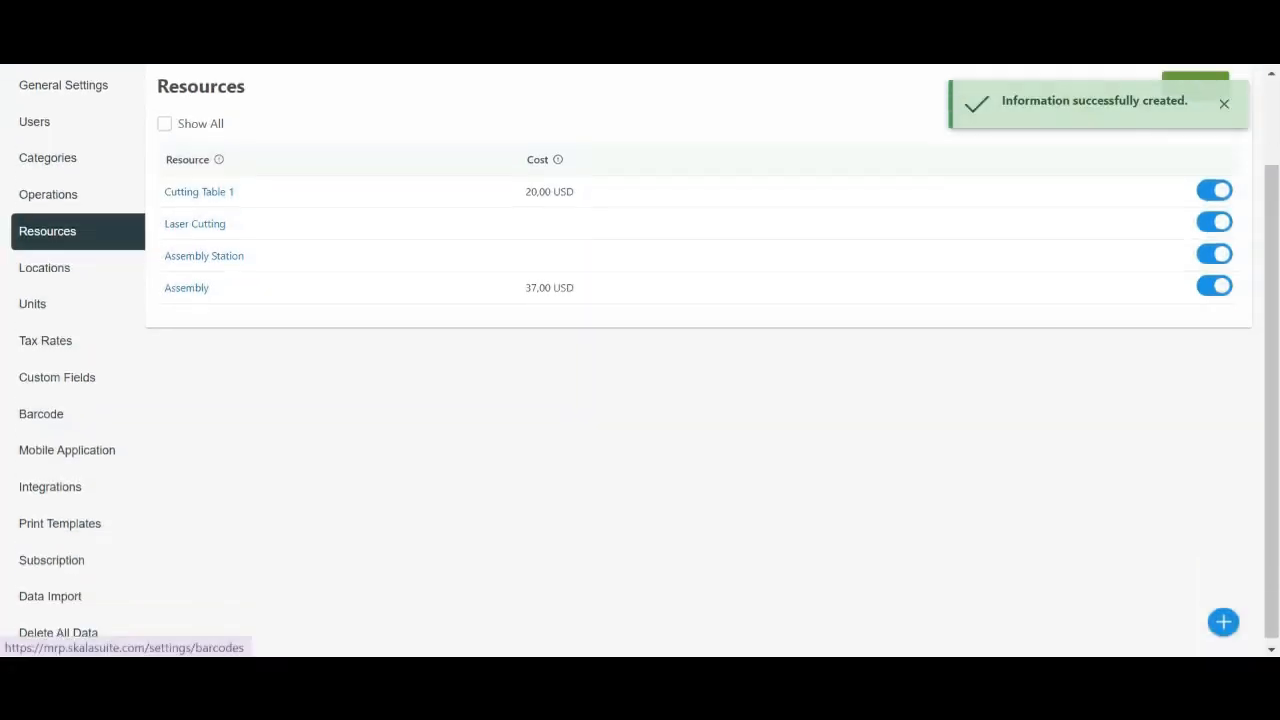
{"action": "left_click", "coordinate": [50, 482]}
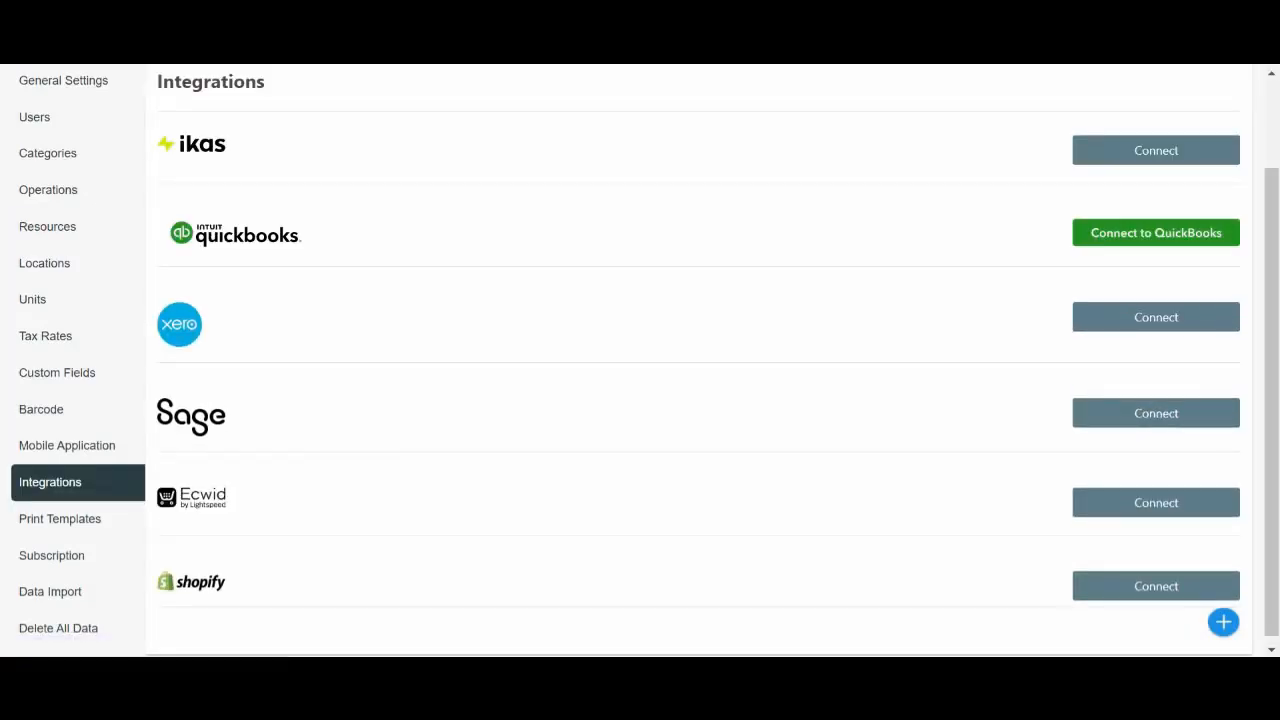
{"action": "scroll", "coordinate": [640, 360], "scroll_direction": "up", "scroll_amount": 1}
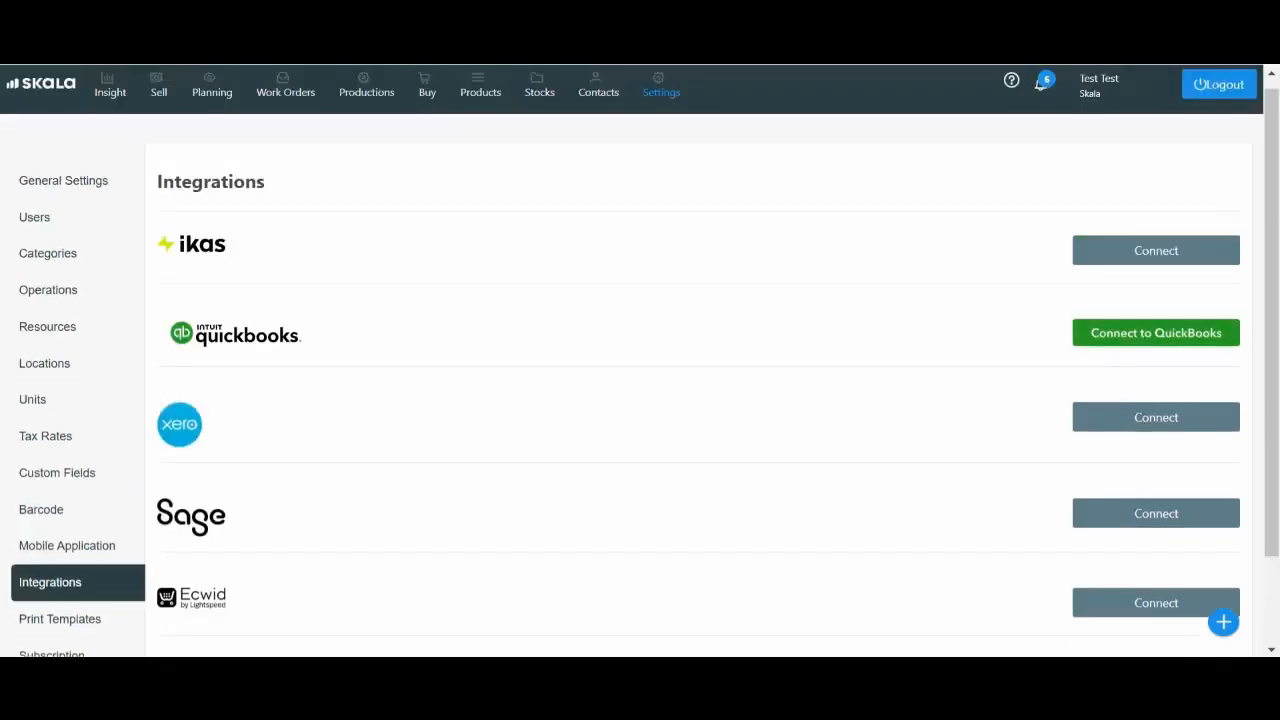
{"action": "scroll", "coordinate": [640, 360], "scroll_direction": "down", "scroll_amount": 1}
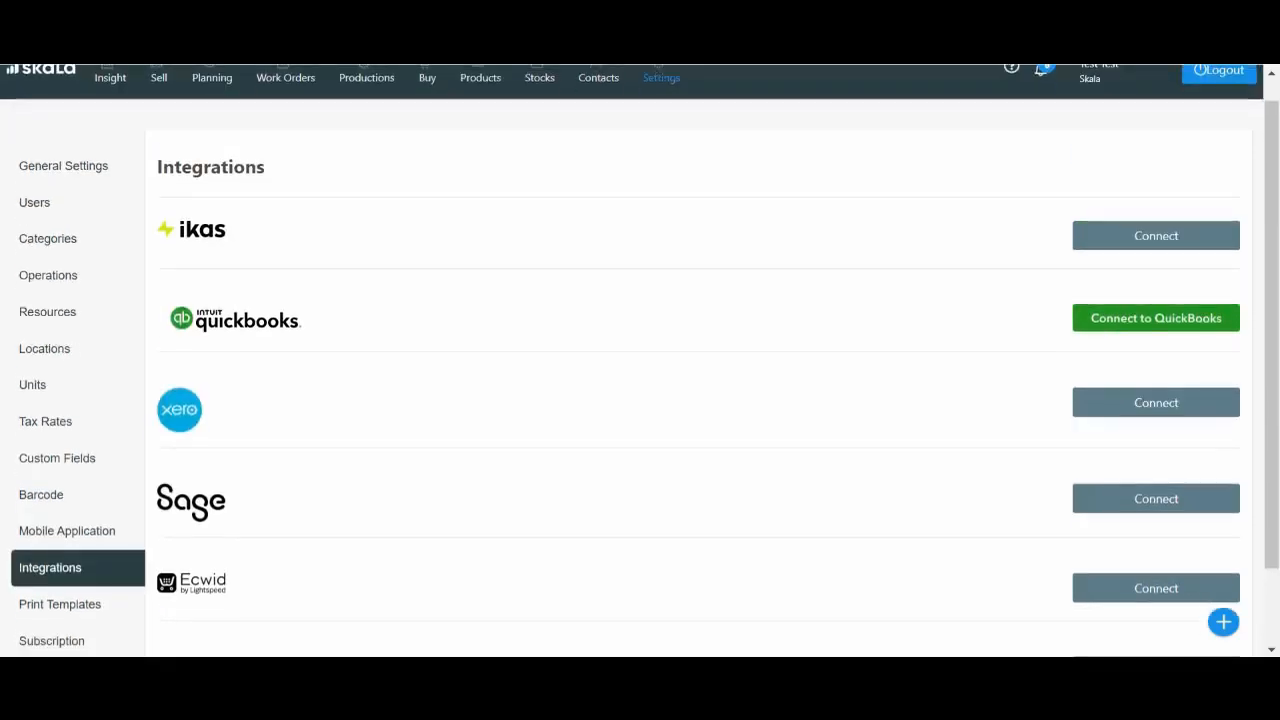
{"action": "scroll", "coordinate": [640, 360], "scroll_direction": "up", "scroll_amount": 1}
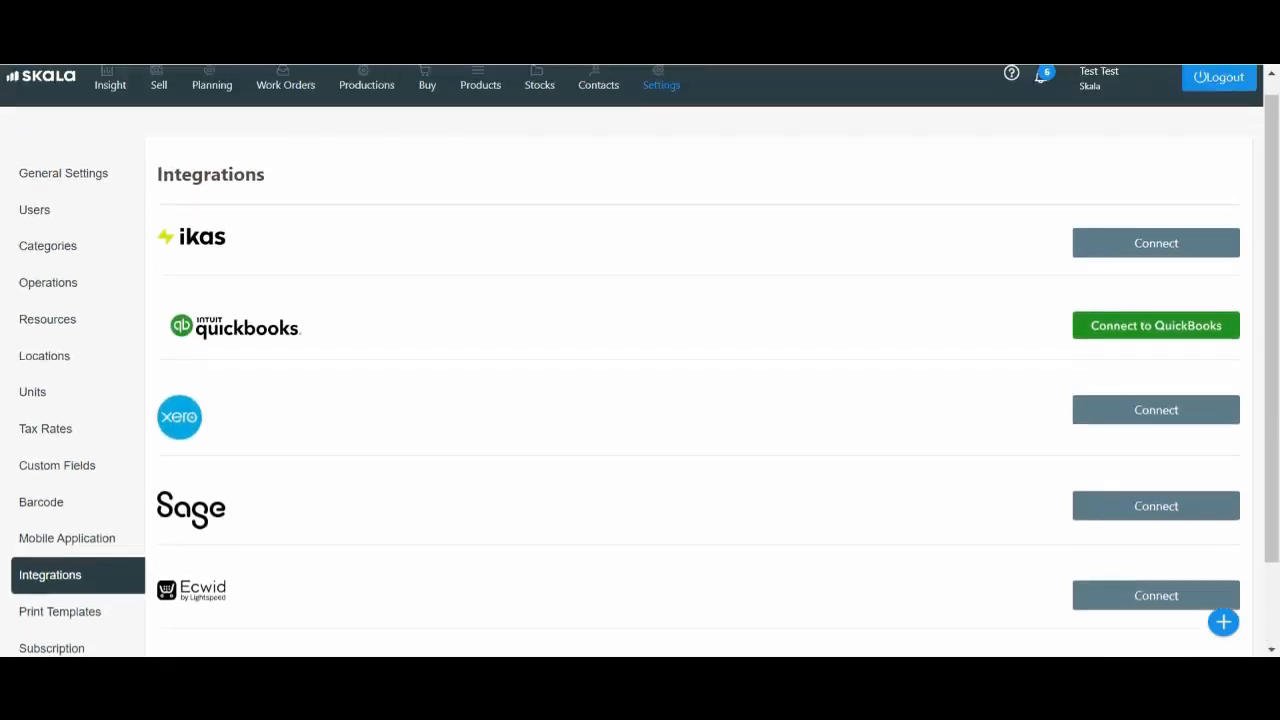
{"action": "scroll", "coordinate": [640, 360], "scroll_direction": "up", "scroll_amount": 1}
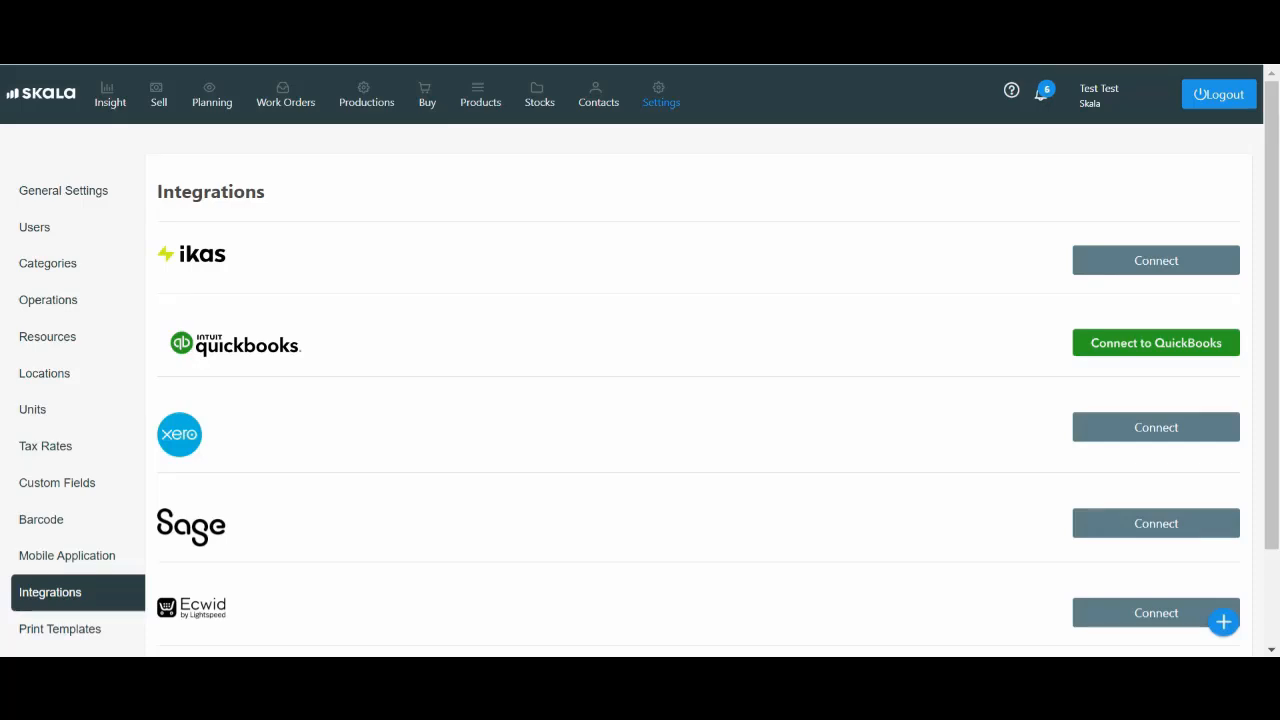
Create and save a new material card named Door
{"action": "left_click", "coordinate": [1223, 622]}
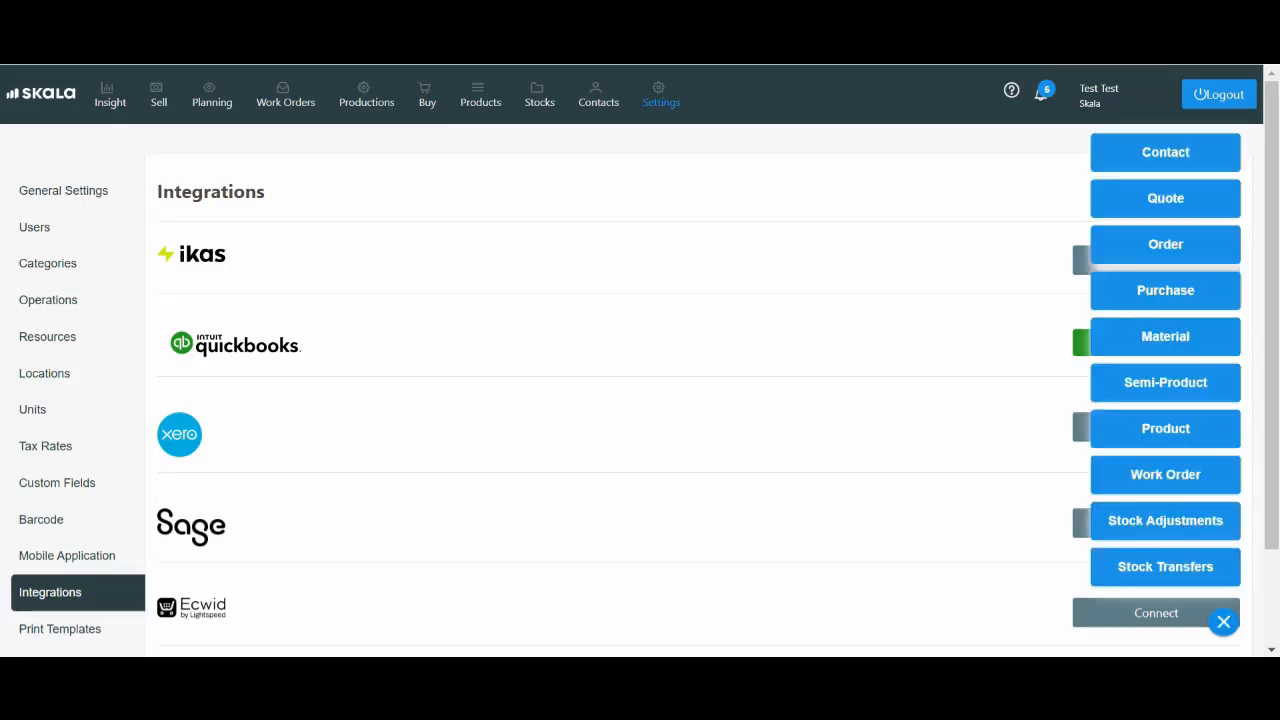
{"action": "left_click", "coordinate": [1165, 337]}
{"action": "left_click", "coordinate": [300, 259]}
{"action": "type", "text": "Do"}
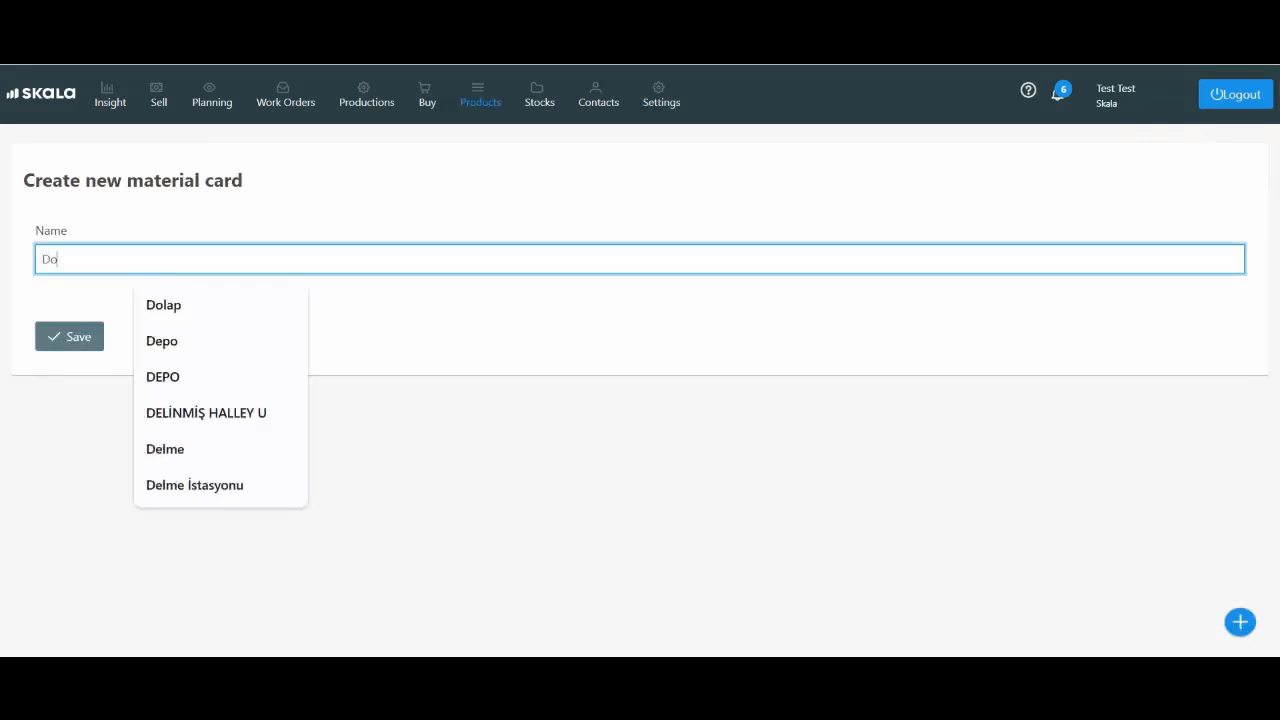
{"action": "type", "text": "or"}
{"action": "left_click", "coordinate": [69, 337]}
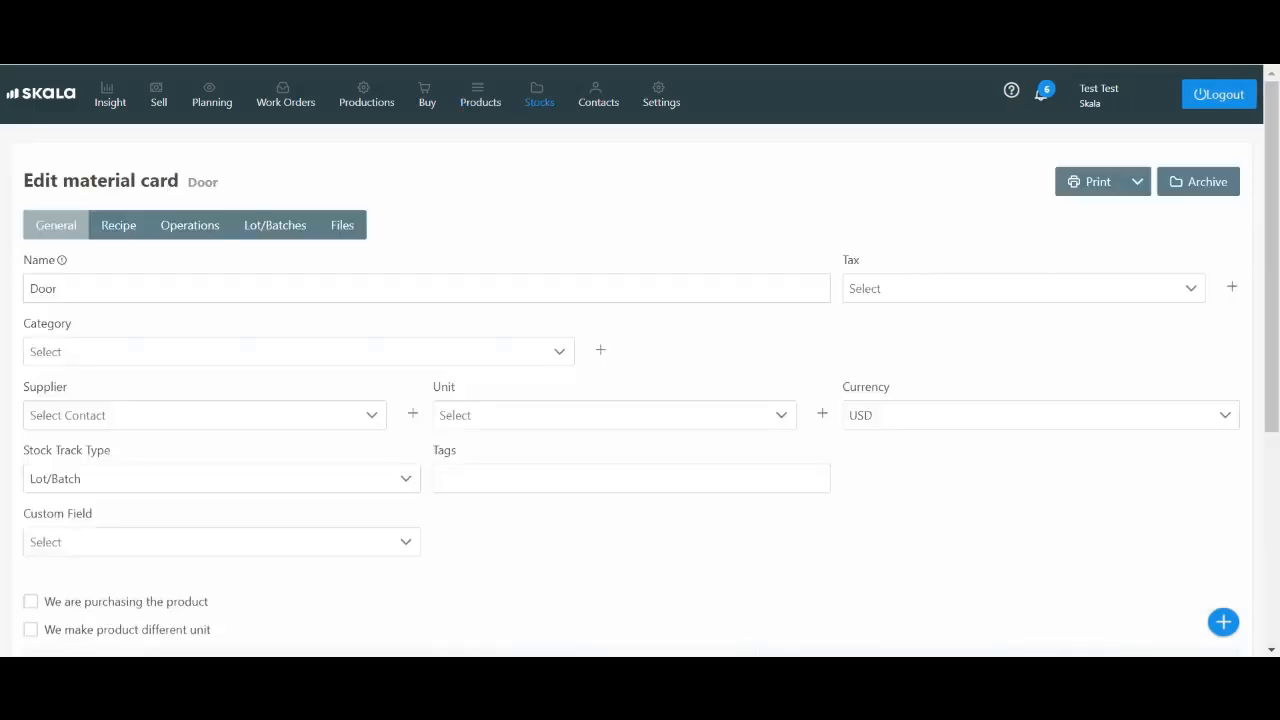
Set the Door card's tax to VAT and its unit to Pcs., keeping USD as the currency
{"action": "left_click", "coordinate": [1040, 415]}
{"action": "left_click", "coordinate": [1040, 415]}
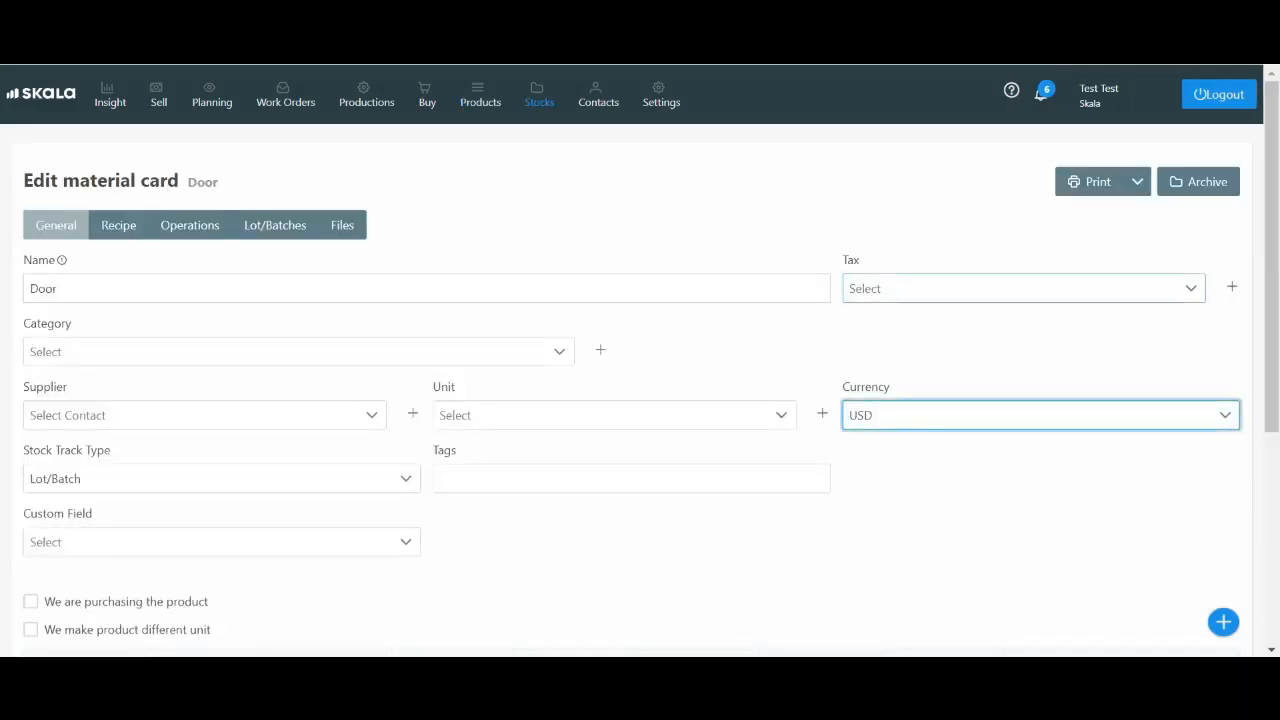
{"action": "left_click", "coordinate": [1024, 289]}
{"action": "left_click", "coordinate": [1000, 421]}
{"action": "left_click", "coordinate": [614, 415]}
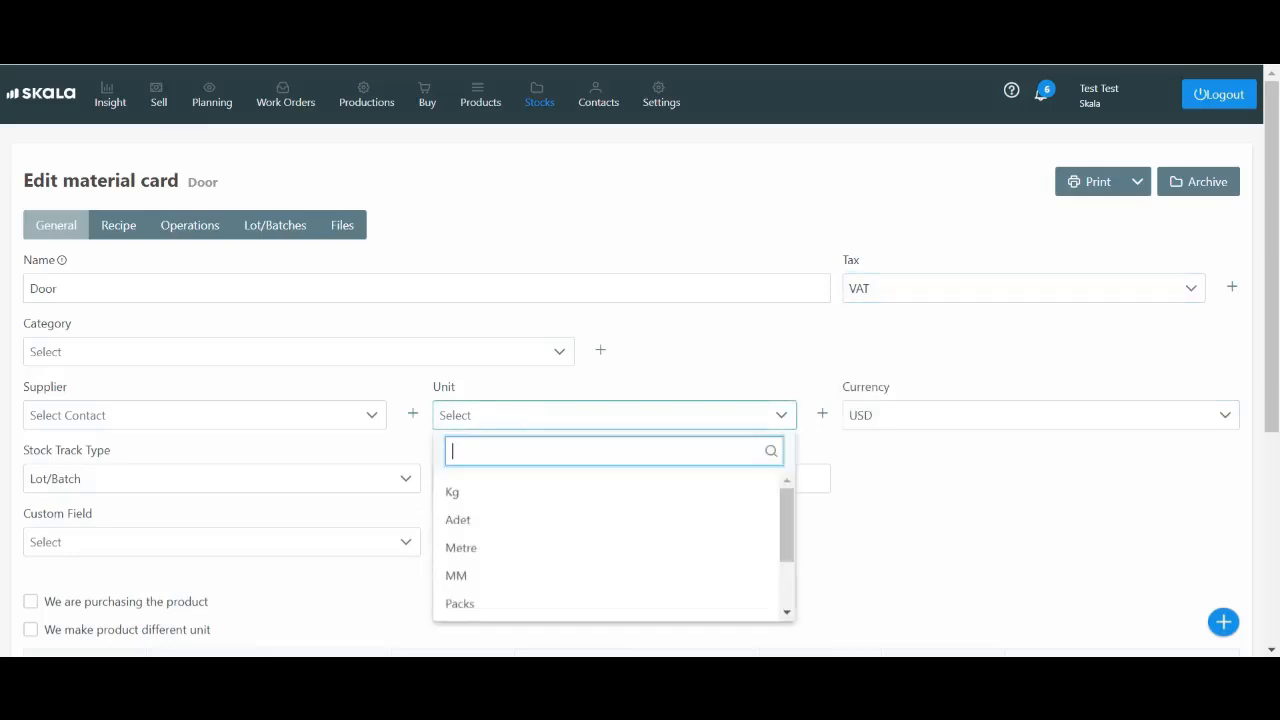
{"action": "scroll", "coordinate": [614, 565], "scroll_direction": "down", "scroll_amount": 2}
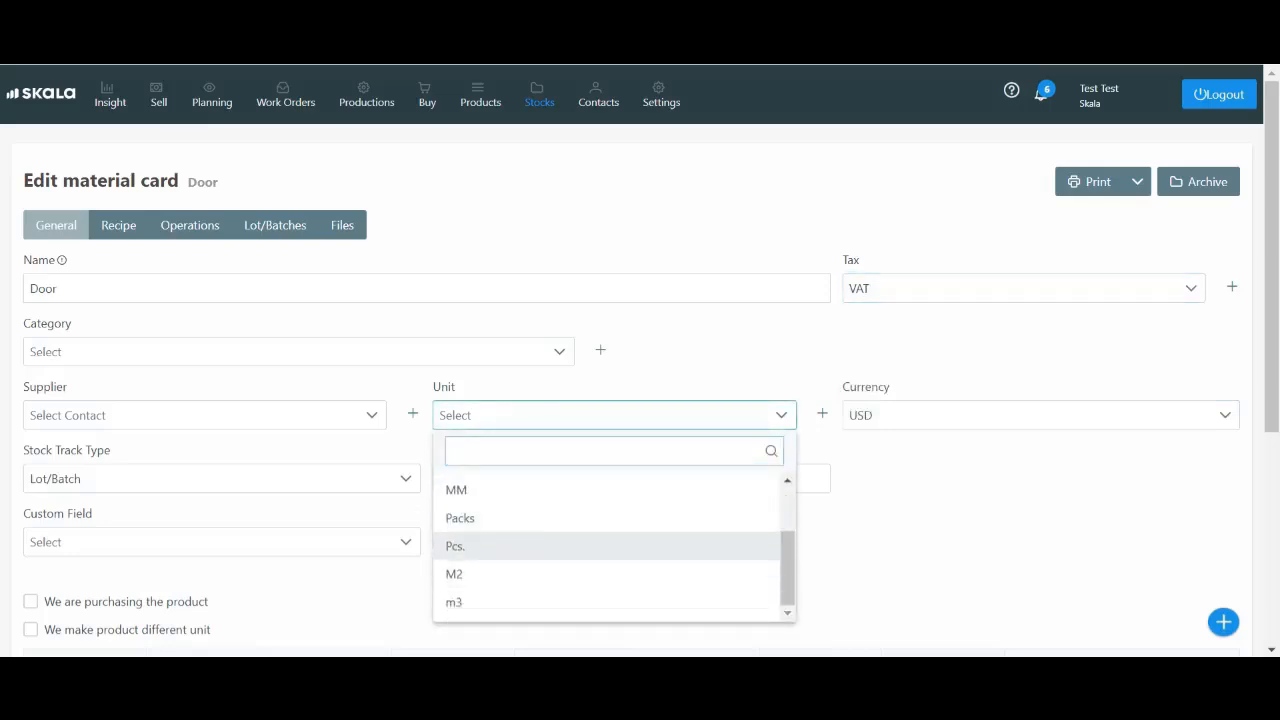
{"action": "left_click", "coordinate": [614, 547]}
Change the Door card's stock track type to Standard and save the card
{"action": "scroll", "coordinate": [614, 547], "scroll_direction": "down", "scroll_amount": 5}
{"action": "left_click", "coordinate": [222, 125]}
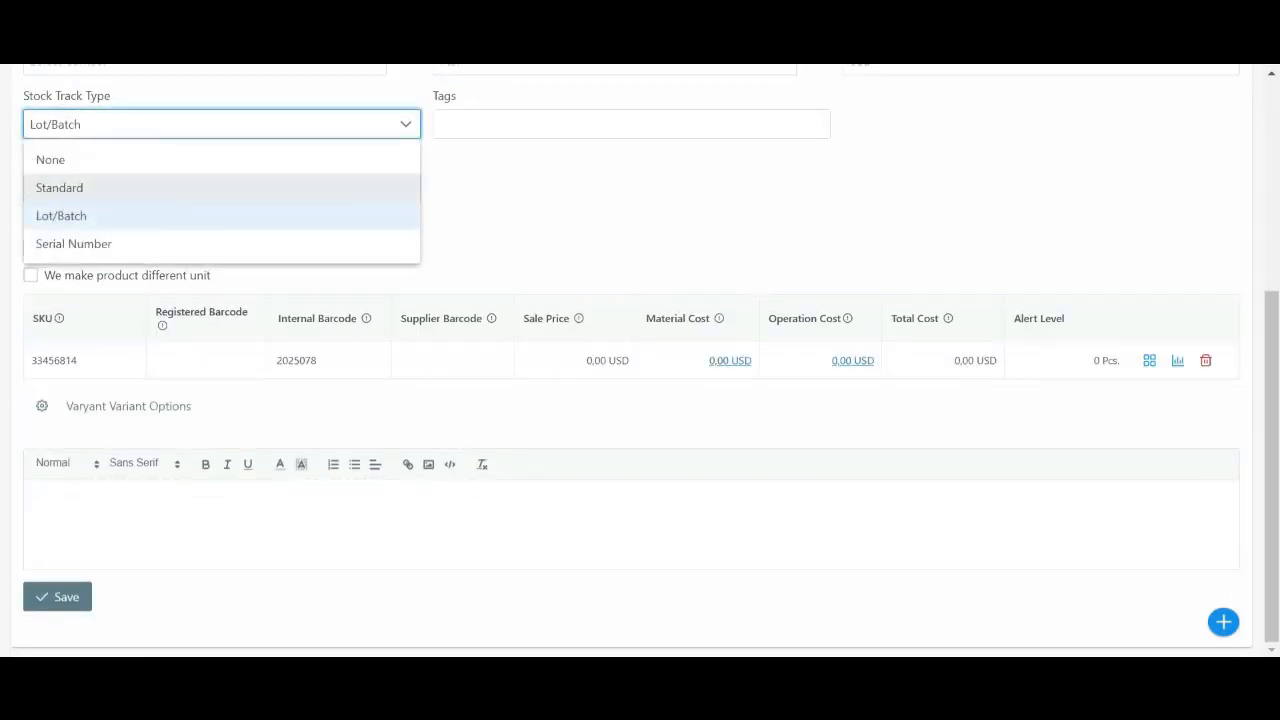
{"action": "left_click", "coordinate": [222, 187]}
{"action": "left_click", "coordinate": [57, 597]}
{"action": "scroll", "coordinate": [57, 597], "scroll_direction": "up", "scroll_amount": 5}
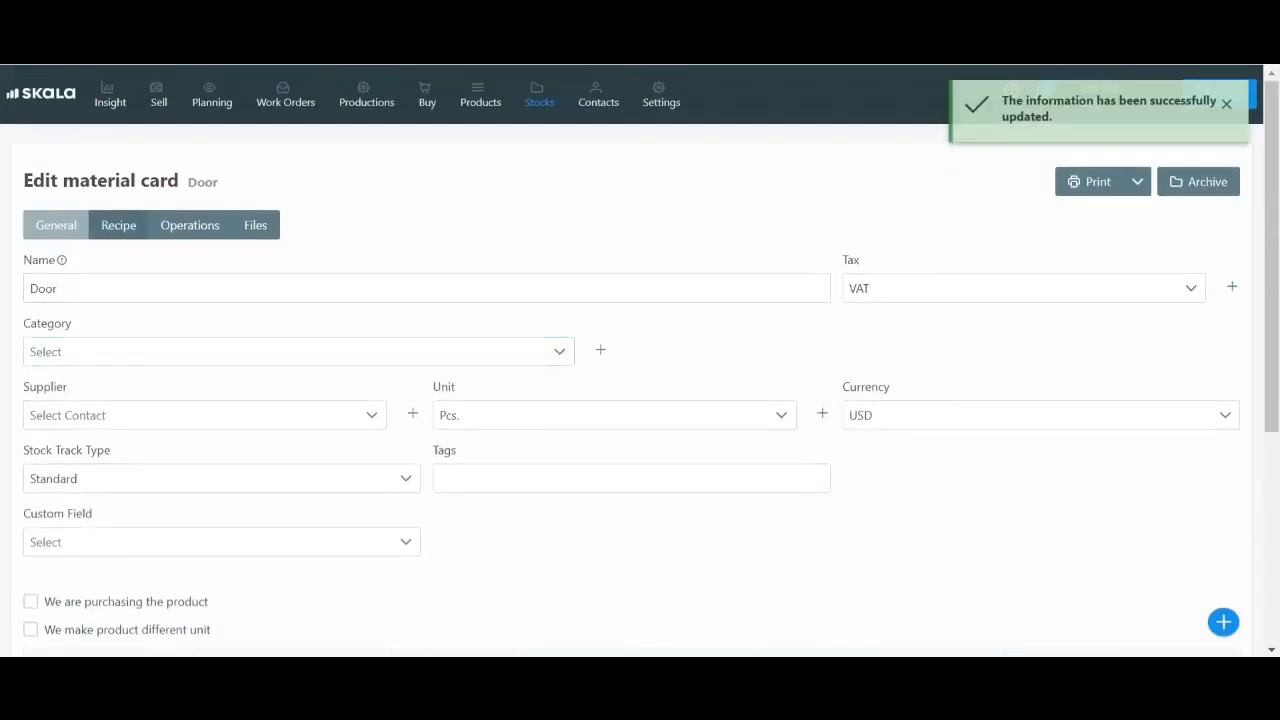
Add the materials Wooden Board, Hing and Screw to the Door's recipe
{"action": "left_click", "coordinate": [118, 225]}
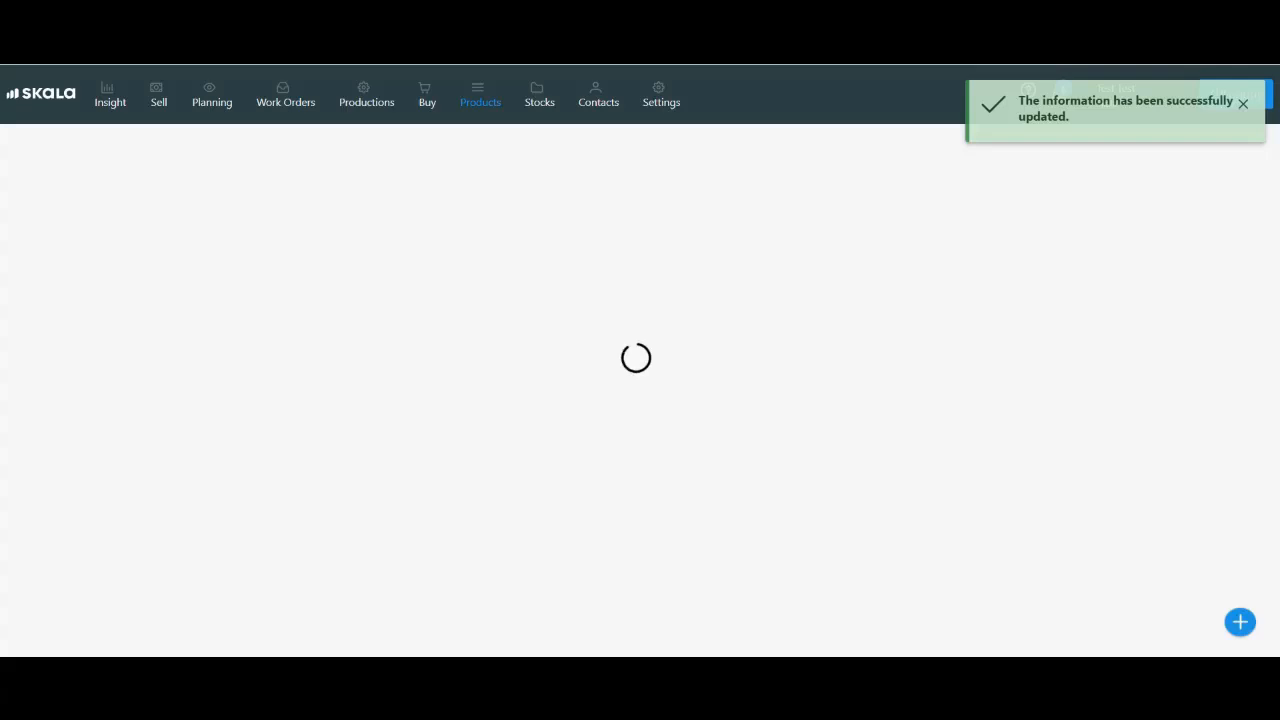
{"action": "left_click", "coordinate": [37, 398]}
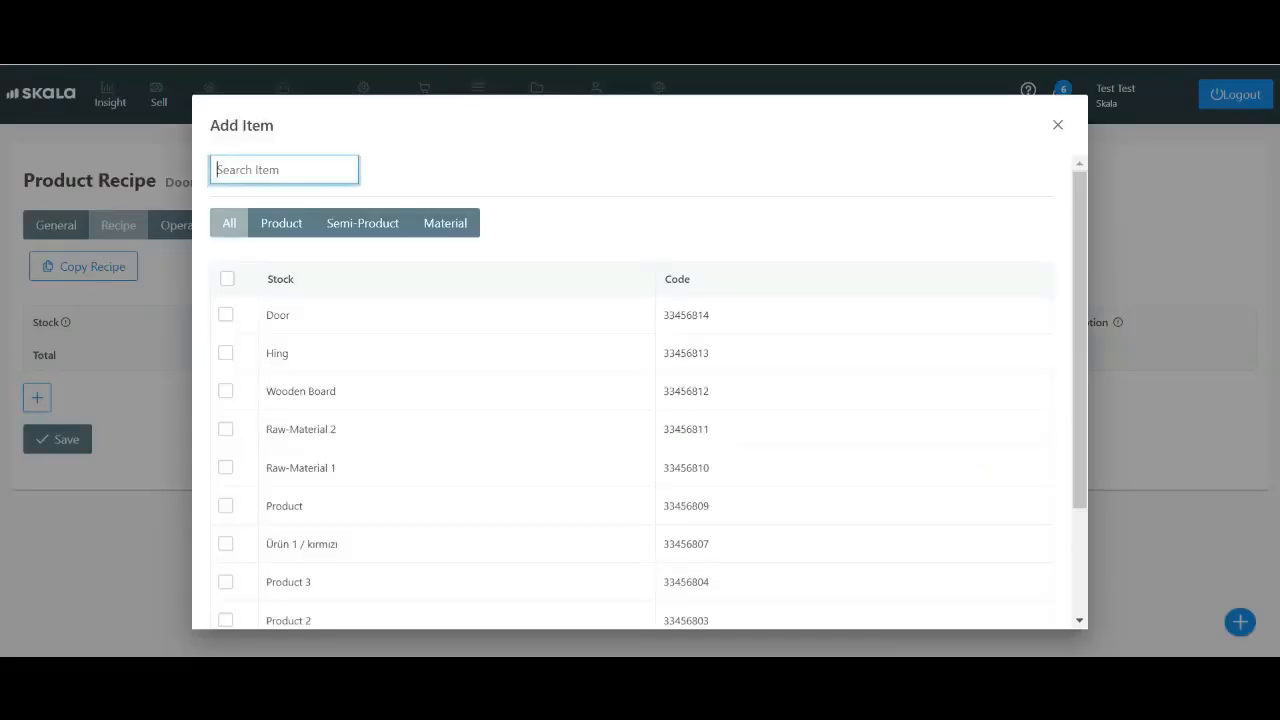
{"action": "left_click", "coordinate": [445, 223]}
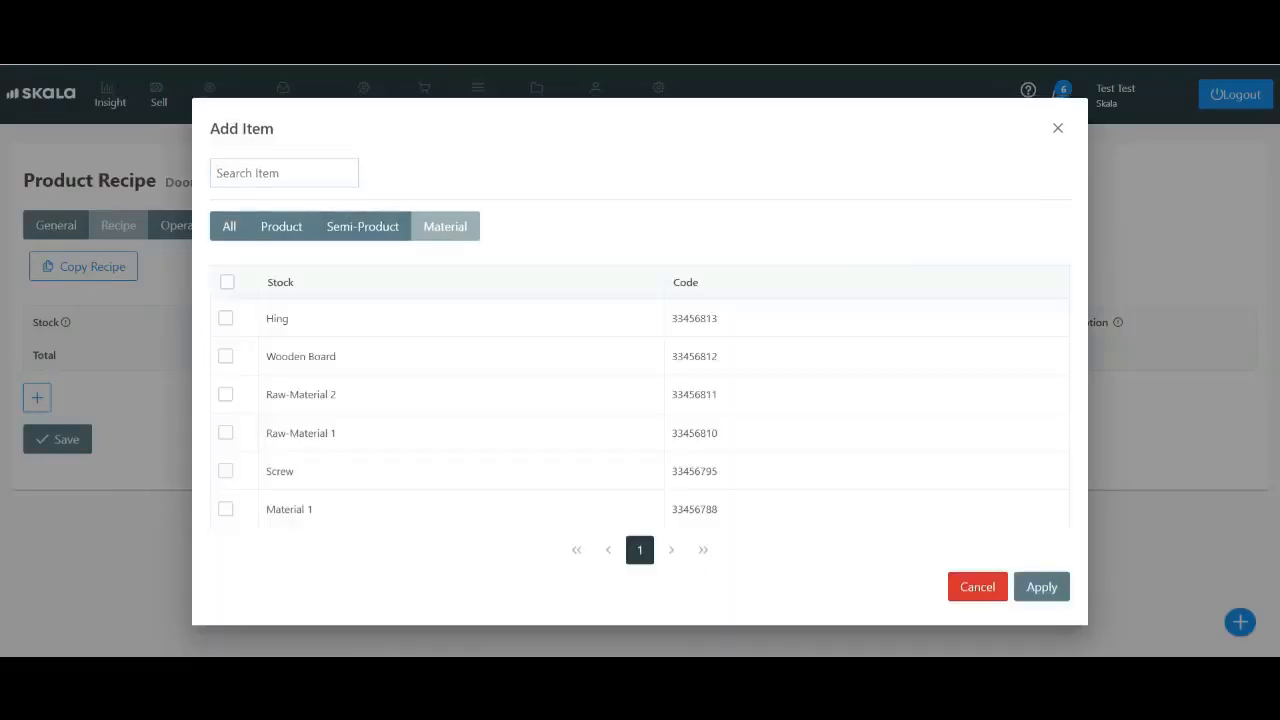
{"action": "left_click", "coordinate": [225, 356]}
{"action": "left_click", "coordinate": [225, 318]}
{"action": "left_click", "coordinate": [225, 470]}
{"action": "left_click", "coordinate": [1042, 587]}
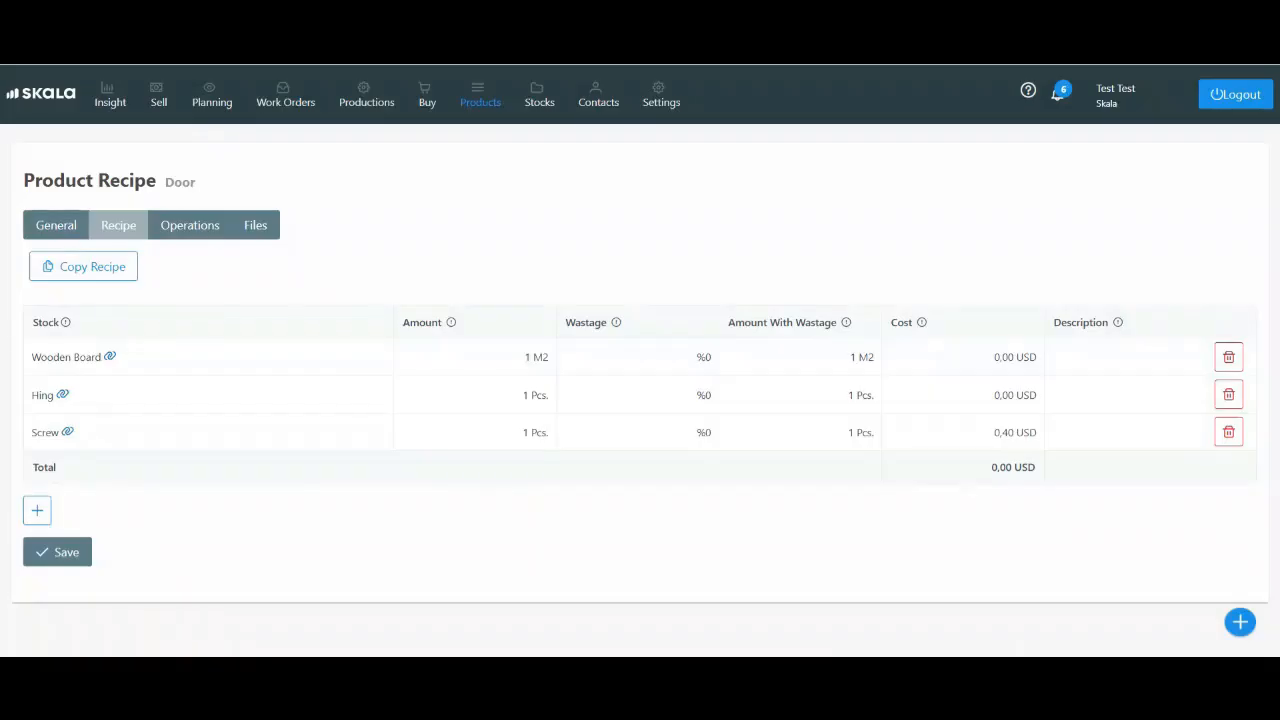
Set the recipe amounts to 10 M2 for Wooden Board, 3 Pcs. for Hing and 30 Pcs. for Screw, and save the recipe
{"action": "left_click", "coordinate": [474, 357]}
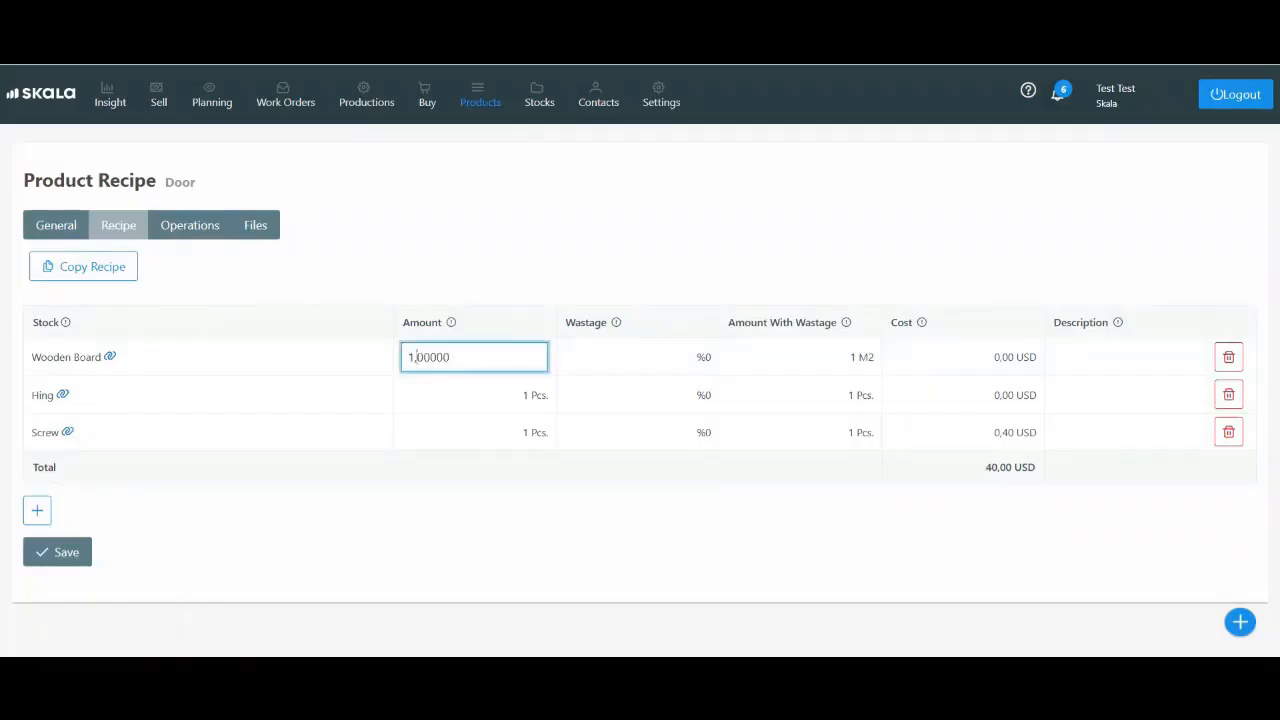
{"action": "type", "text": "0"}
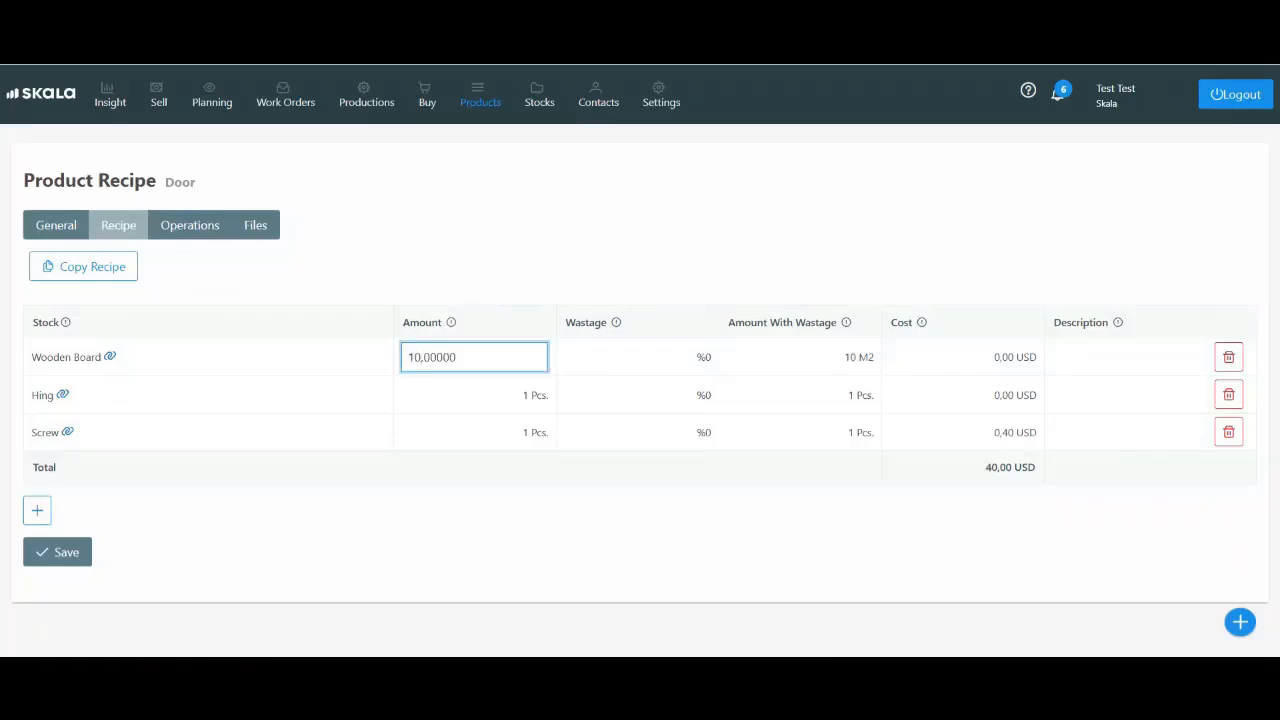
{"action": "left_click", "coordinate": [474, 395]}
{"action": "key", "text": "BackSpace"}
{"action": "type", "text": "3"}
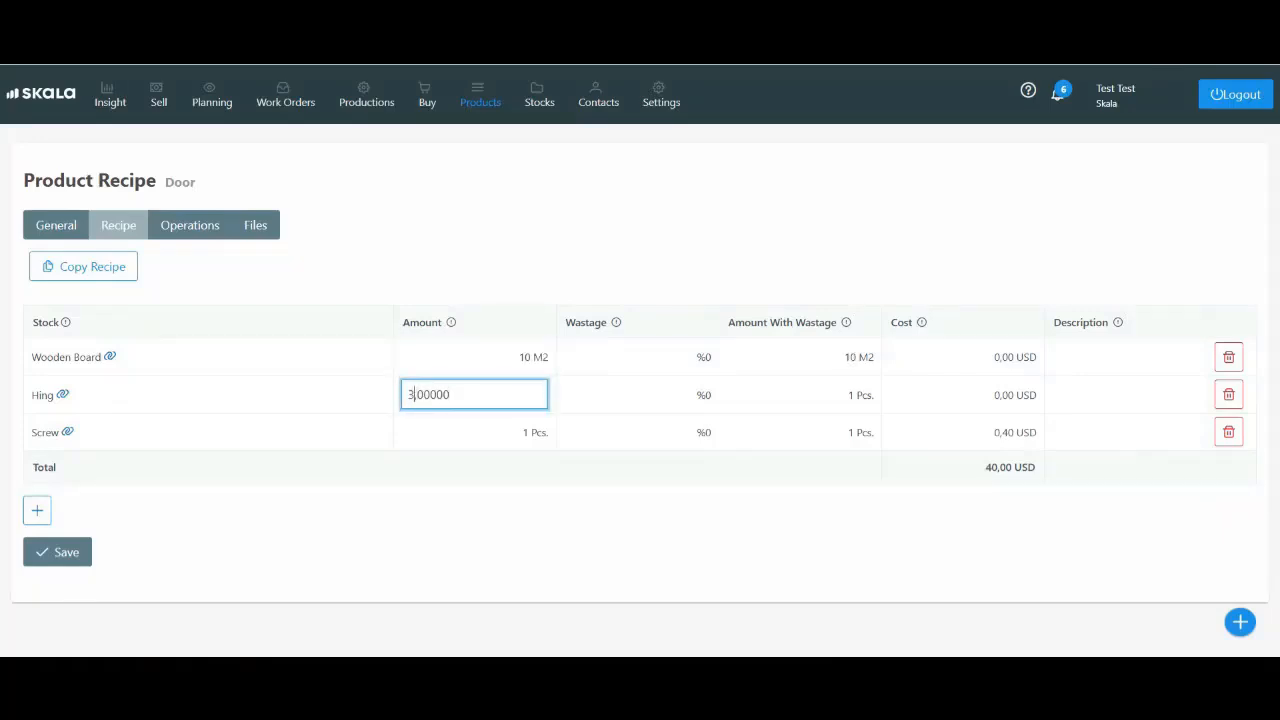
{"action": "left_click", "coordinate": [474, 432]}
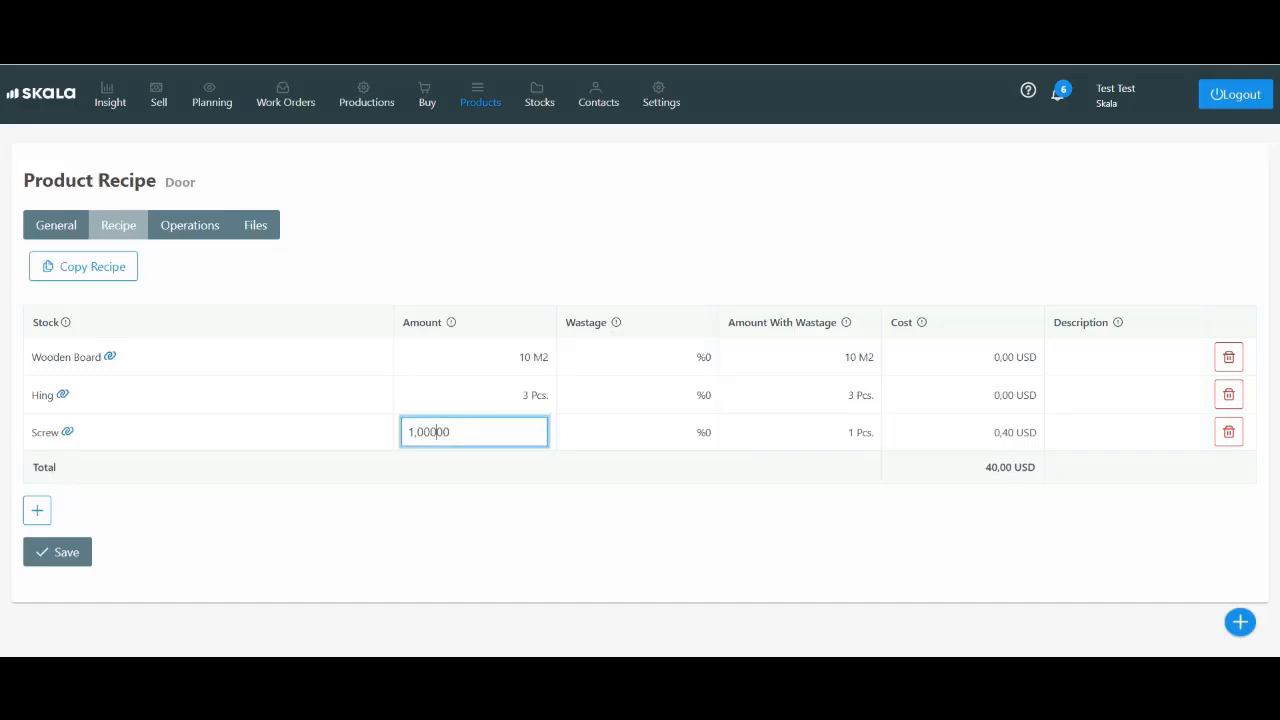
{"action": "key", "text": "ctrl+a"}
{"action": "key", "text": "BackSpace"}
{"action": "type", "text": "30"}
{"action": "key", "text": "Return"}
{"action": "left_click", "coordinate": [57, 552]}
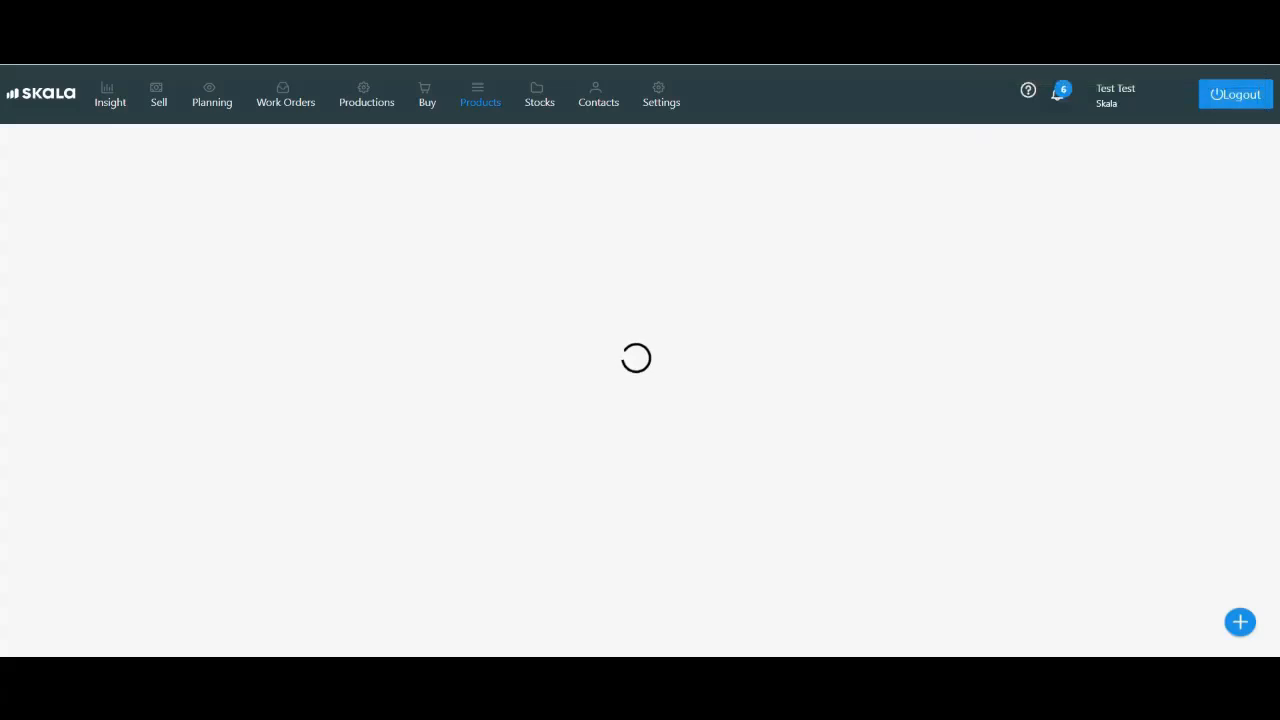
Add a Cutting operation on Cutting Table 1 and an Assembly operation on Assembly Station to the Door, and save them
{"action": "left_click", "coordinate": [37, 311]}
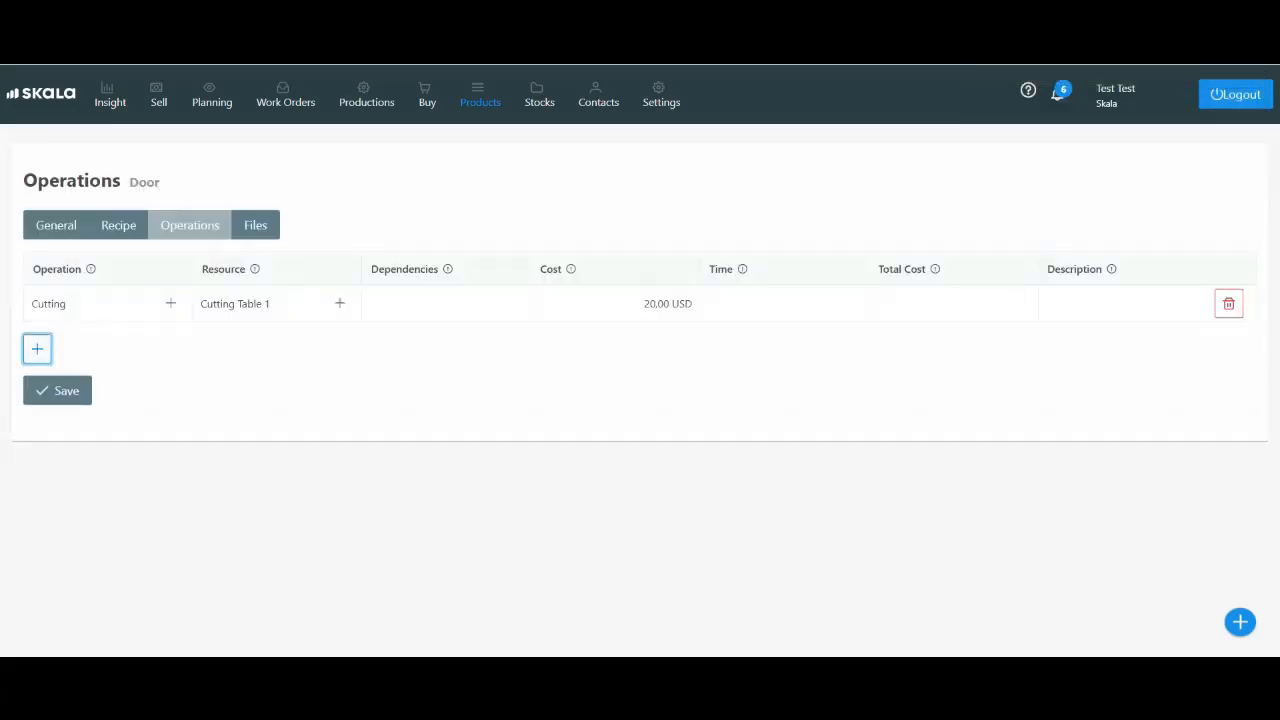
{"action": "left_click", "coordinate": [37, 348]}
{"action": "left_click", "coordinate": [96, 342]}
{"action": "left_click", "coordinate": [96, 342]}
{"action": "left_click", "coordinate": [69, 404]}
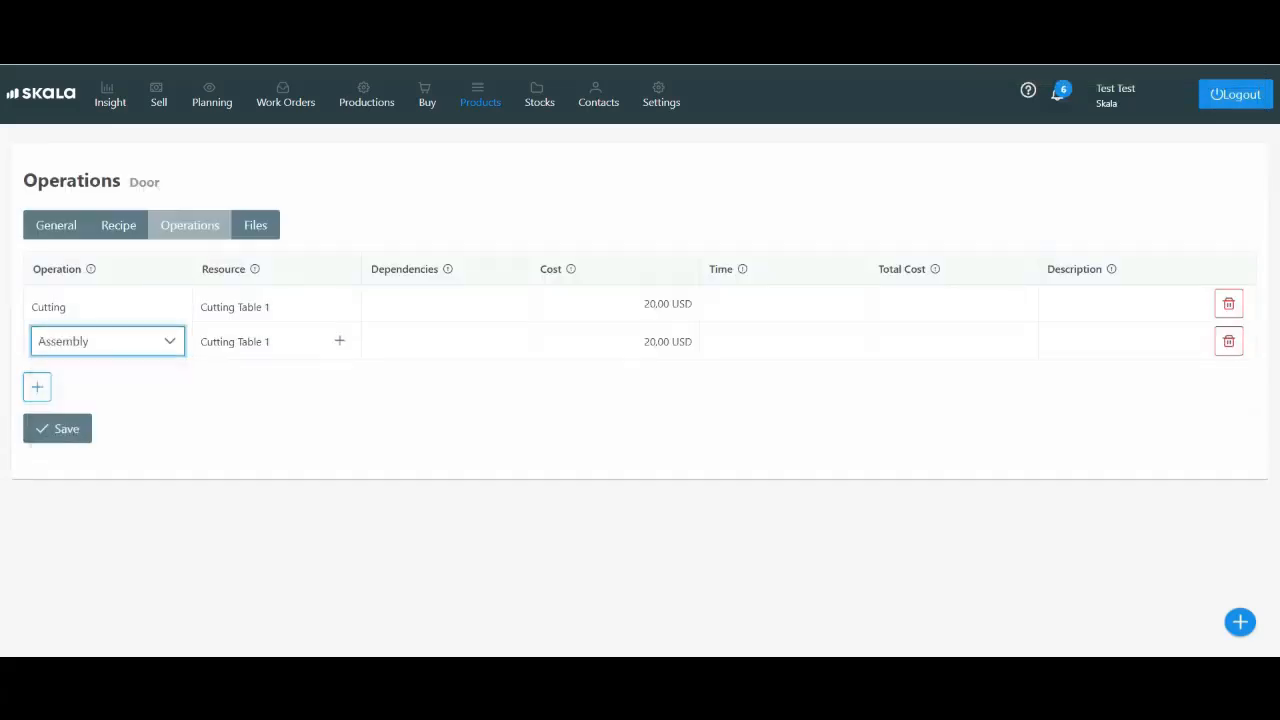
{"action": "left_click", "coordinate": [276, 341]}
{"action": "left_click", "coordinate": [258, 432]}
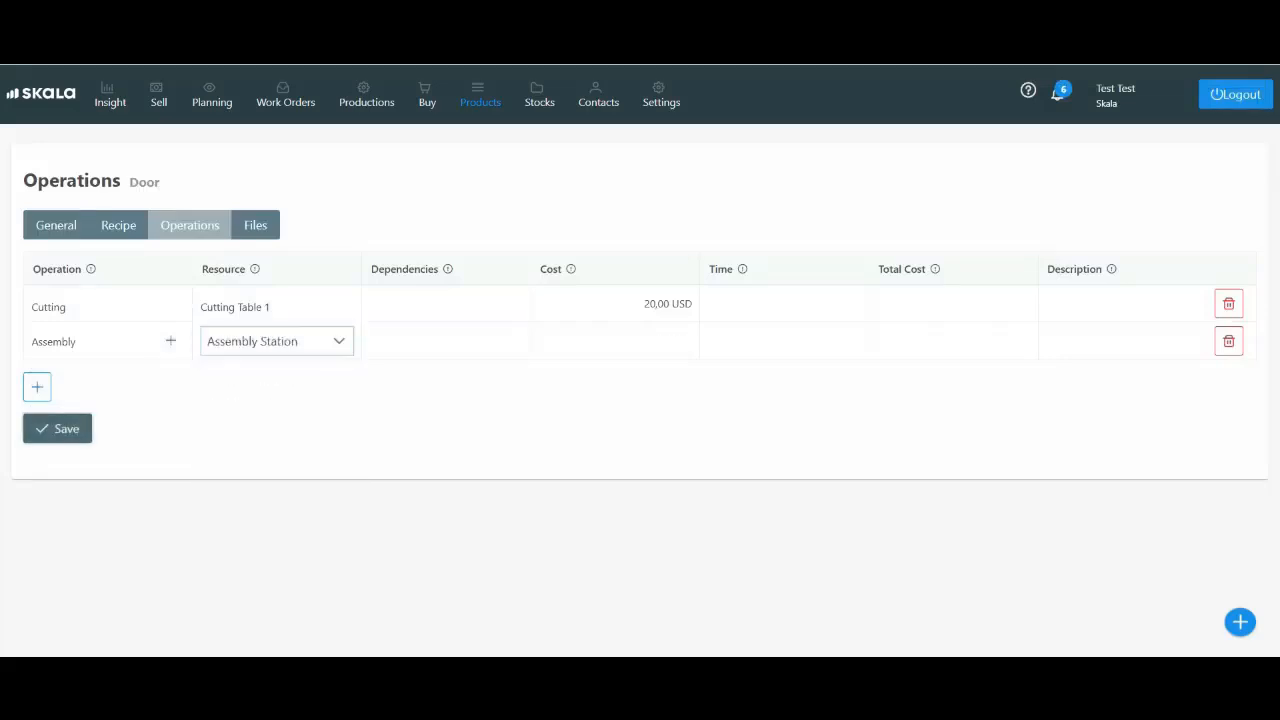
{"action": "left_click", "coordinate": [57, 428]}
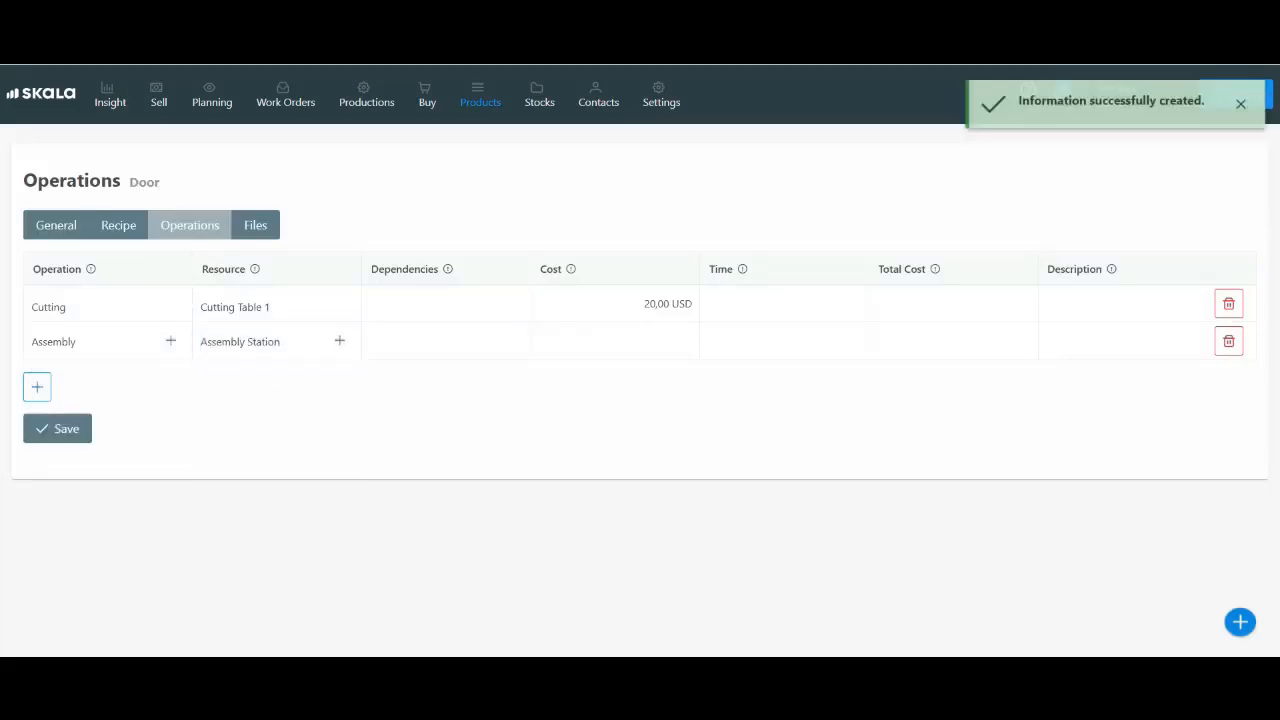
Create a new contact of type Customer named Customer 1 and fill in its customer code
{"action": "left_click", "coordinate": [1240, 622]}
{"action": "left_click", "coordinate": [1182, 152]}
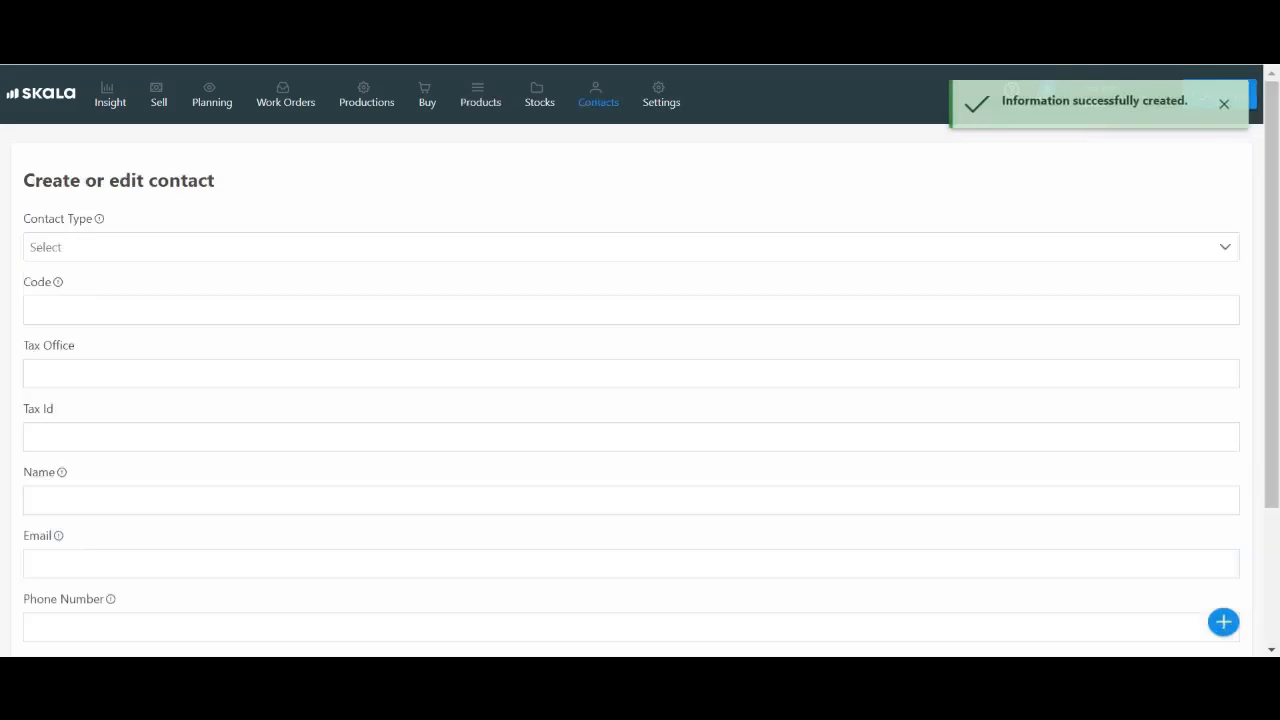
{"action": "left_click", "coordinate": [631, 247]}
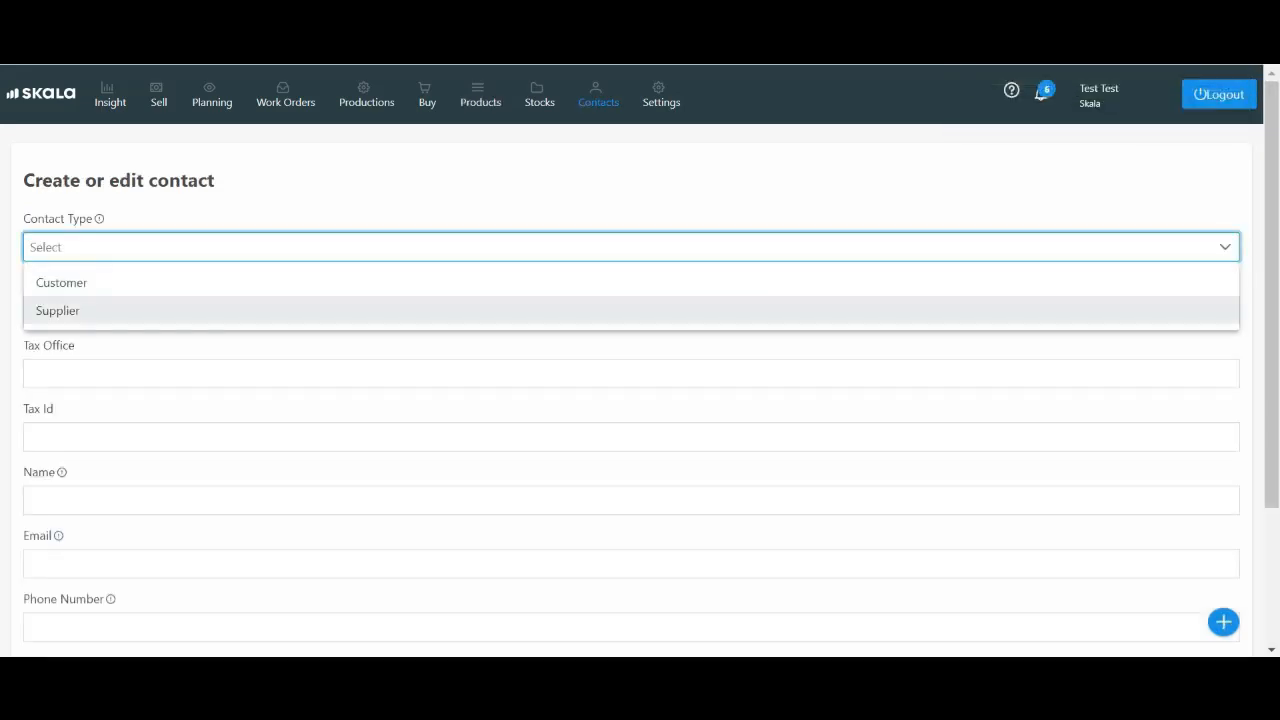
{"action": "left_click", "coordinate": [62, 283]}
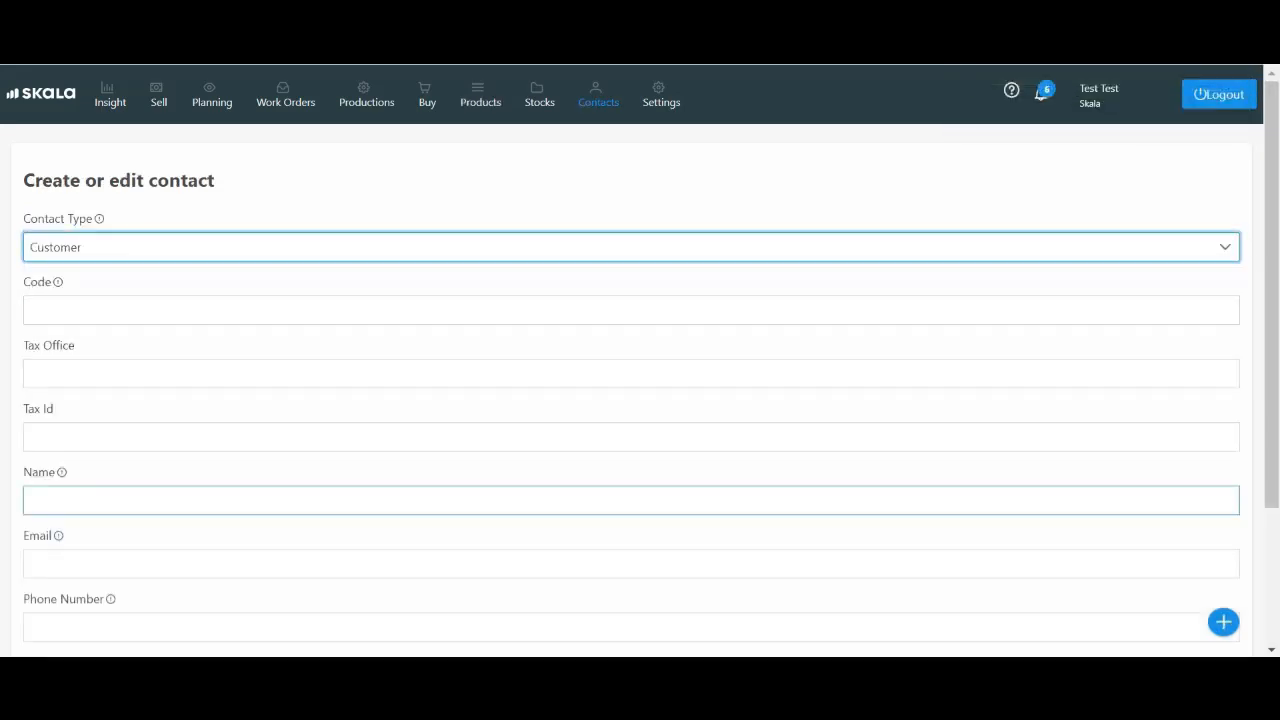
{"action": "left_click", "coordinate": [120, 500]}
{"action": "type", "text": "Custom"}
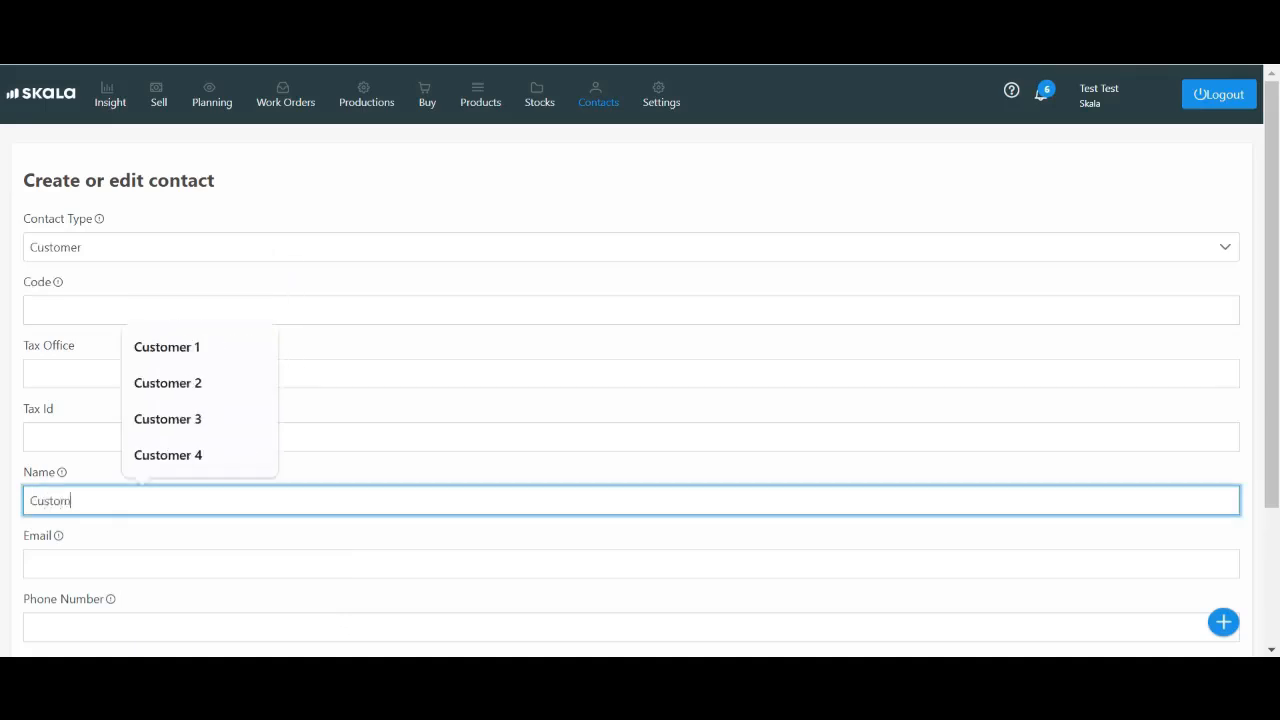
{"action": "type", "text": "er 1"}
{"action": "left_click", "coordinate": [140, 310]}
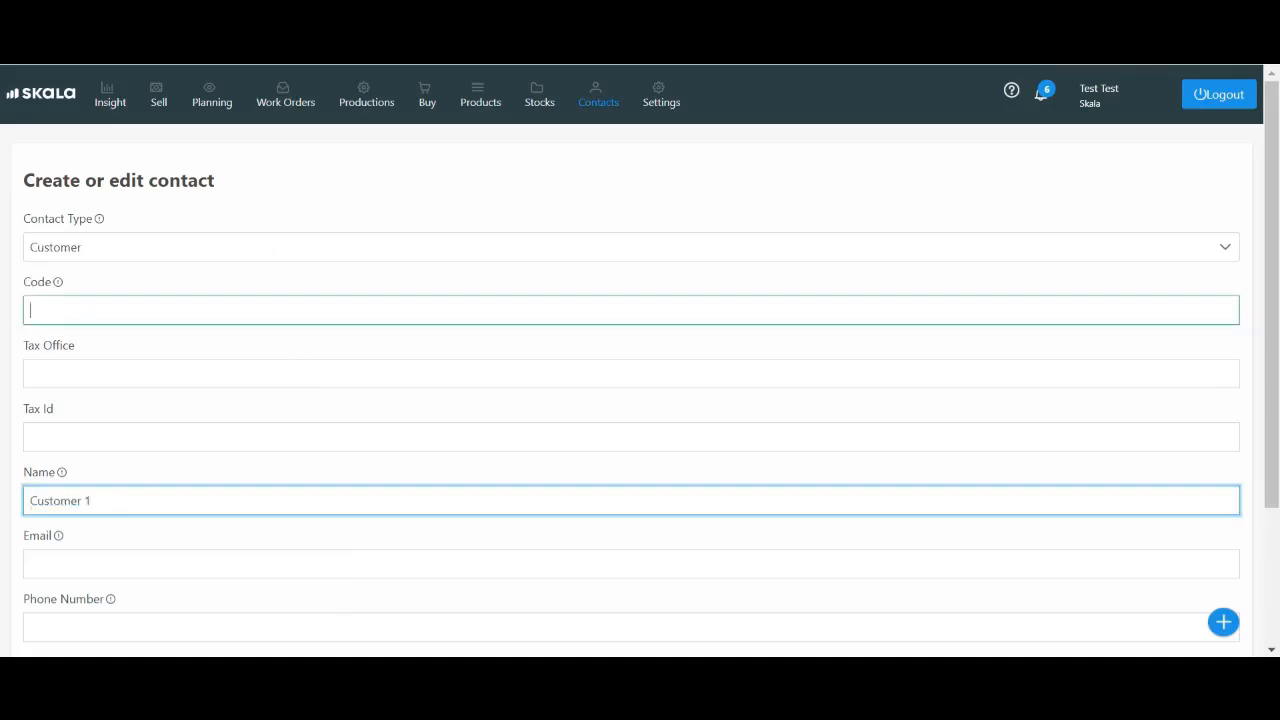
{"action": "type", "text": "10"}
Check the contact type choices and optional fields, keep Customer as the type, and save the contact
{"action": "left_click", "coordinate": [300, 200]}
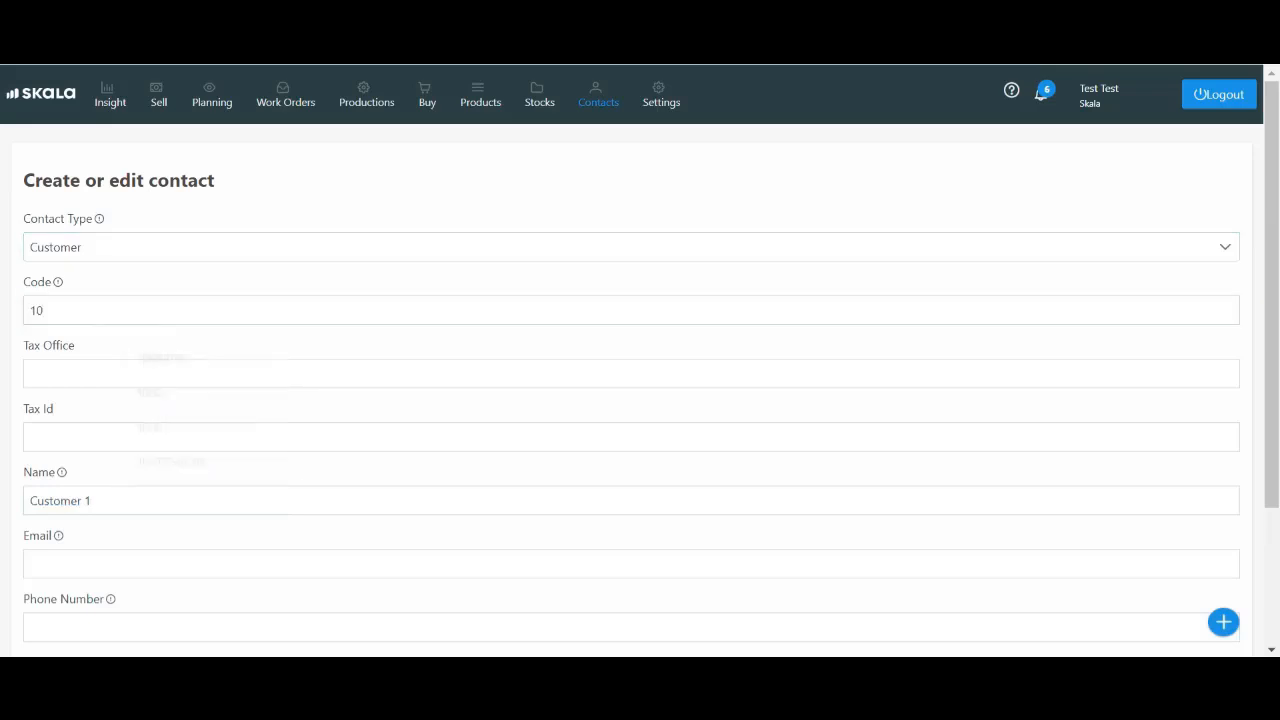
{"action": "left_click", "coordinate": [300, 247]}
{"action": "left_click", "coordinate": [300, 283]}
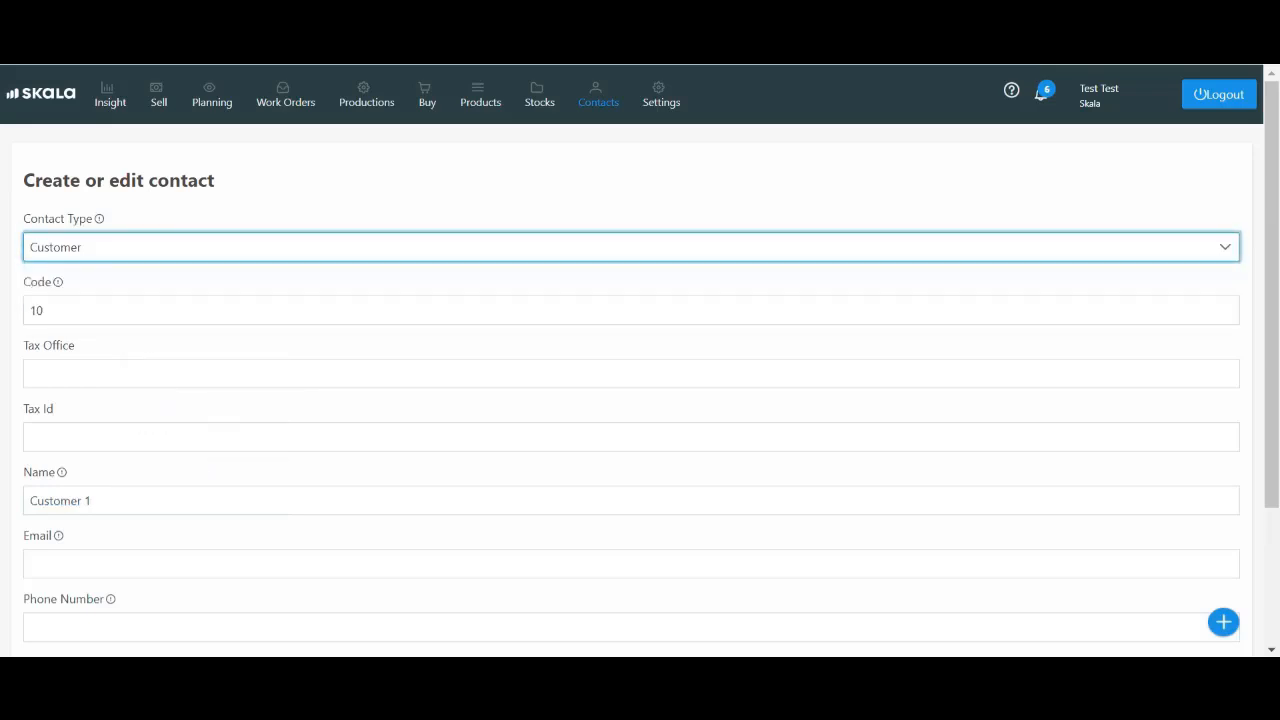
{"action": "scroll", "coordinate": [640, 360], "scroll_direction": "down", "scroll_amount": 2}
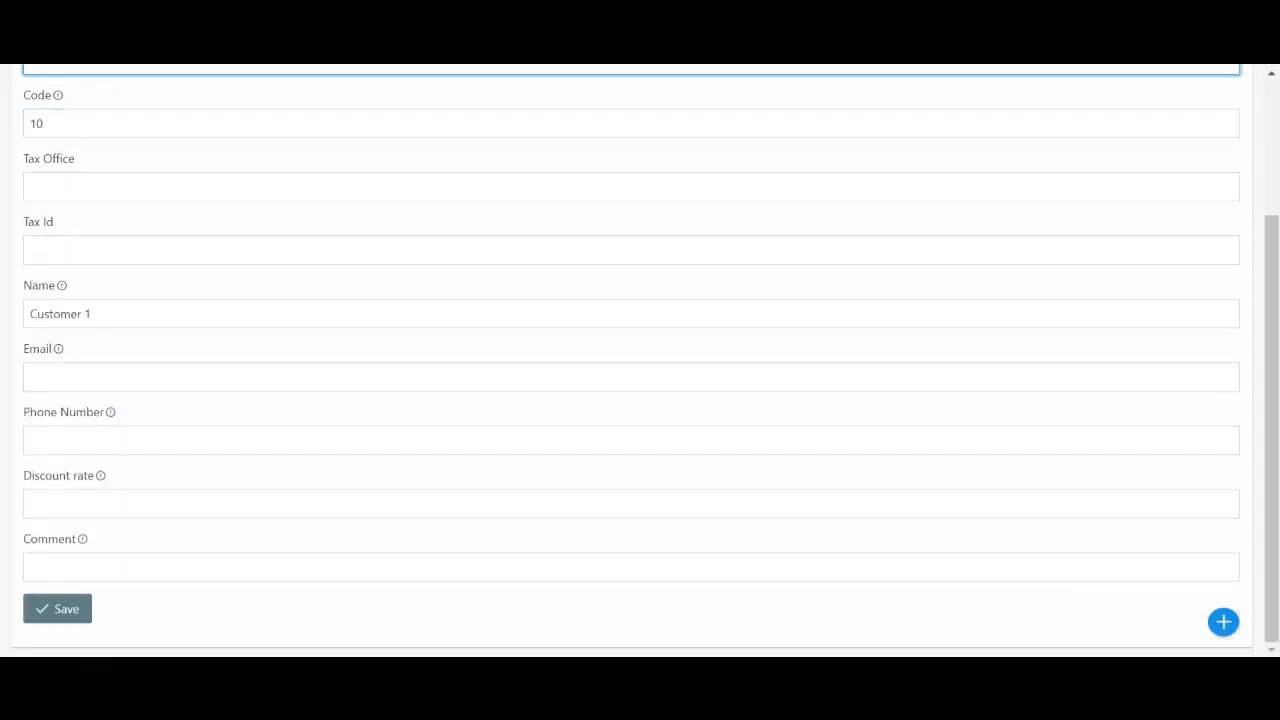
{"action": "scroll", "coordinate": [640, 360], "scroll_direction": "up", "scroll_amount": 2}
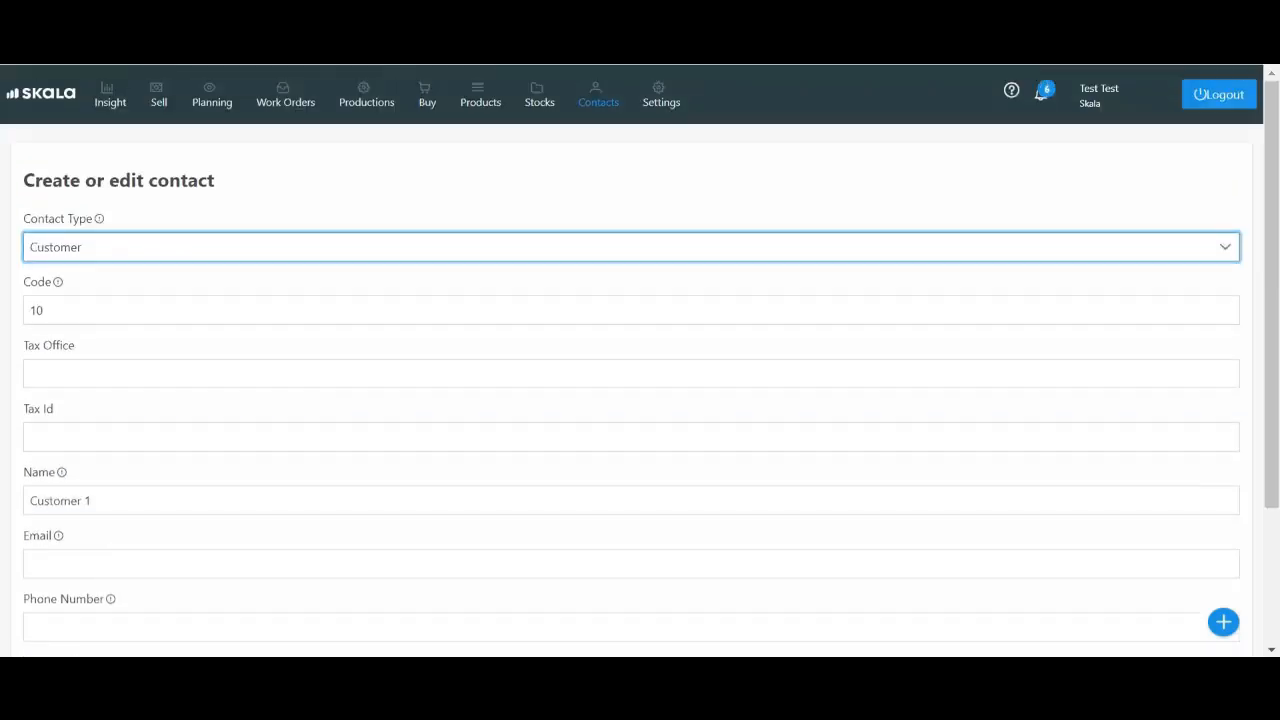
{"action": "left_click", "coordinate": [630, 247]}
{"action": "left_click", "coordinate": [630, 283]}
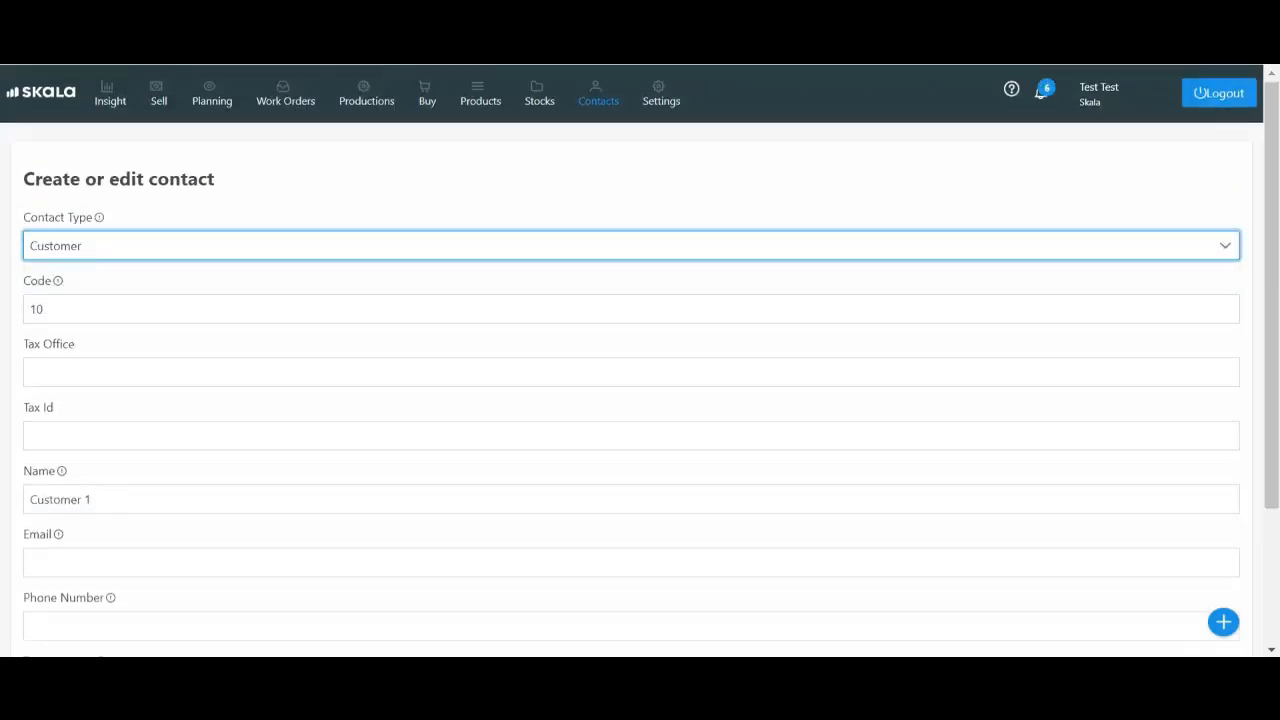
{"action": "scroll", "coordinate": [640, 360], "scroll_direction": "down", "scroll_amount": 1}
{"action": "scroll", "coordinate": [640, 360], "scroll_direction": "down", "scroll_amount": 1}
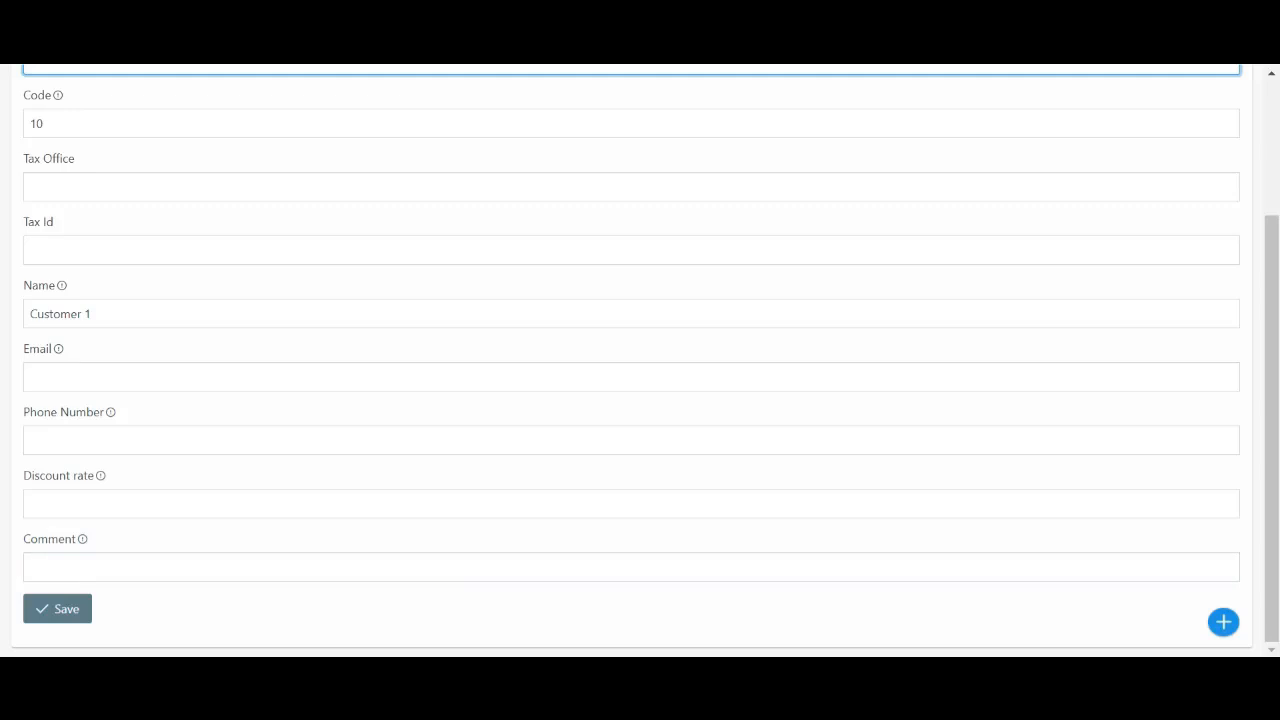
{"action": "left_click", "coordinate": [630, 567]}
{"action": "left_click", "coordinate": [57, 609]}
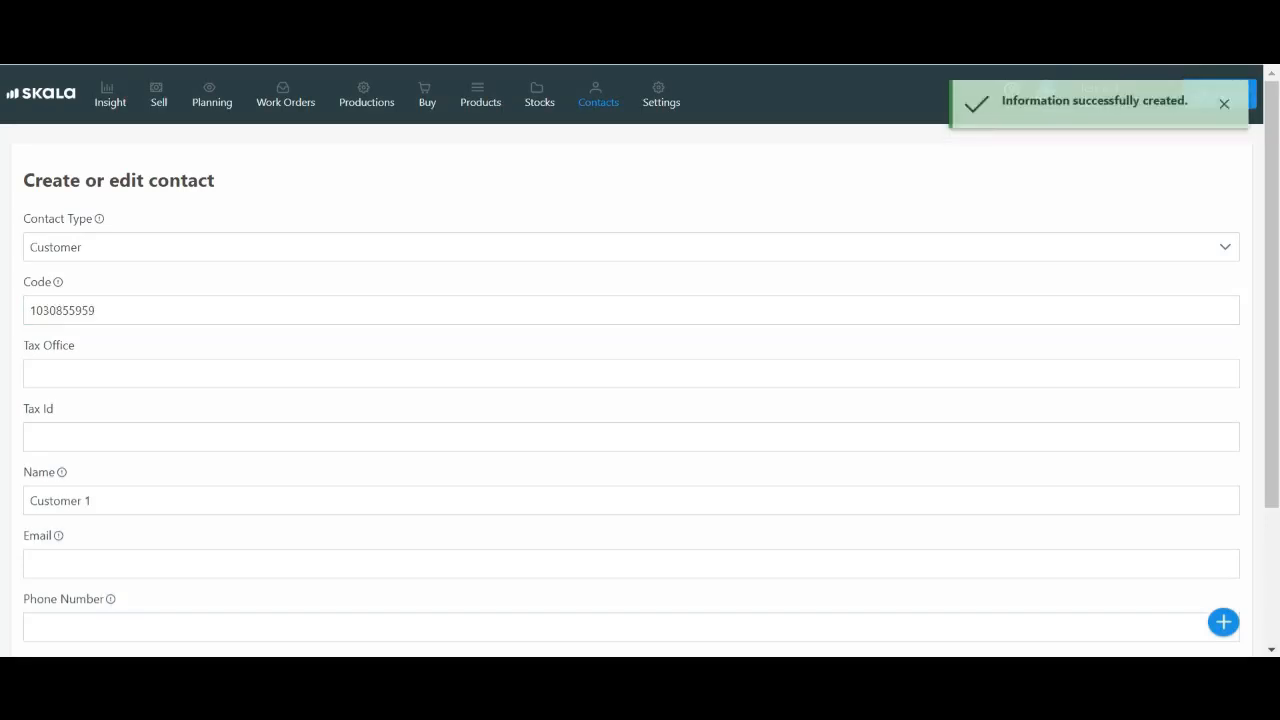
Create a new sales order and choose Customer 1 as its customer
{"action": "left_click", "coordinate": [1223, 622]}
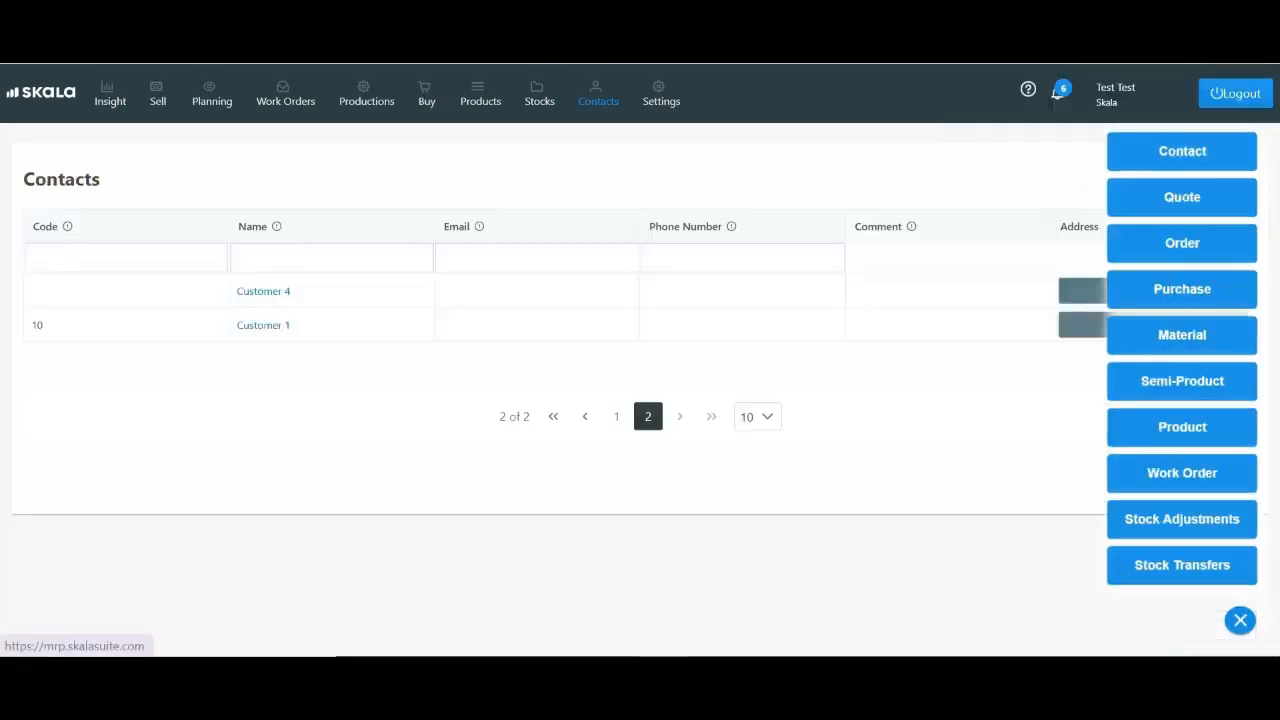
{"action": "left_click", "coordinate": [1182, 197]}
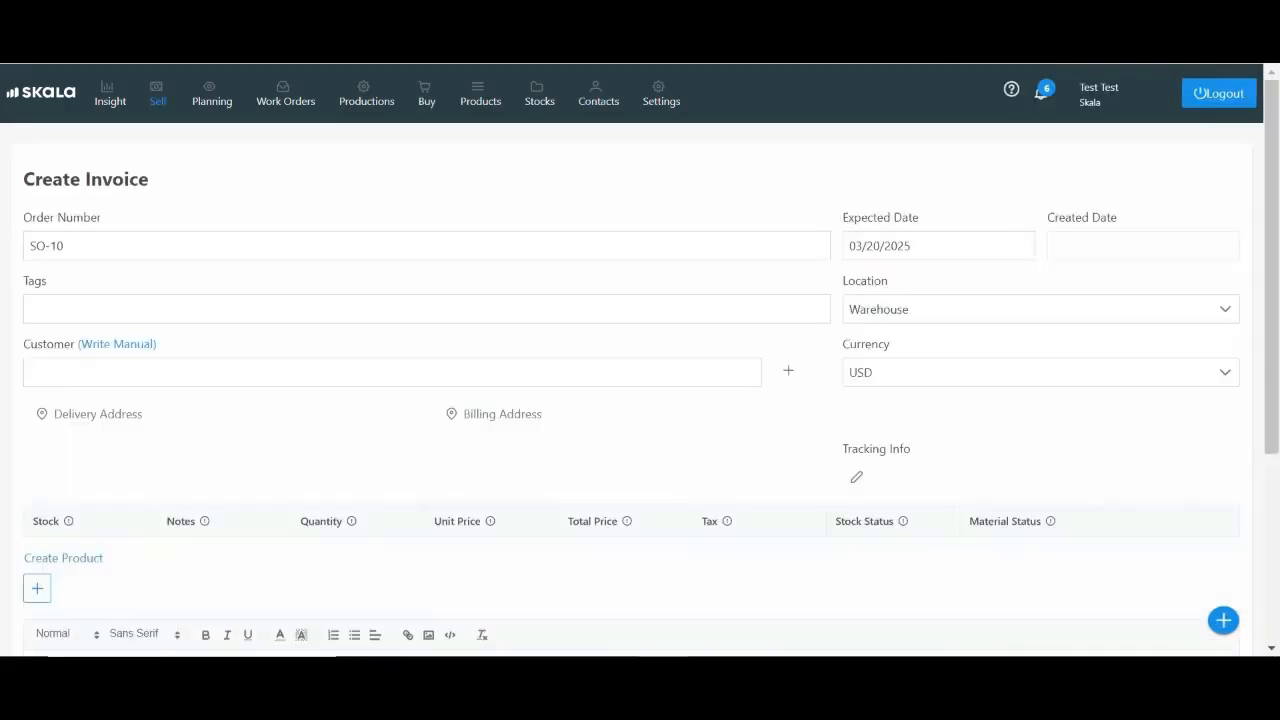
{"action": "left_click", "coordinate": [392, 373]}
{"action": "type", "text": "cust"}
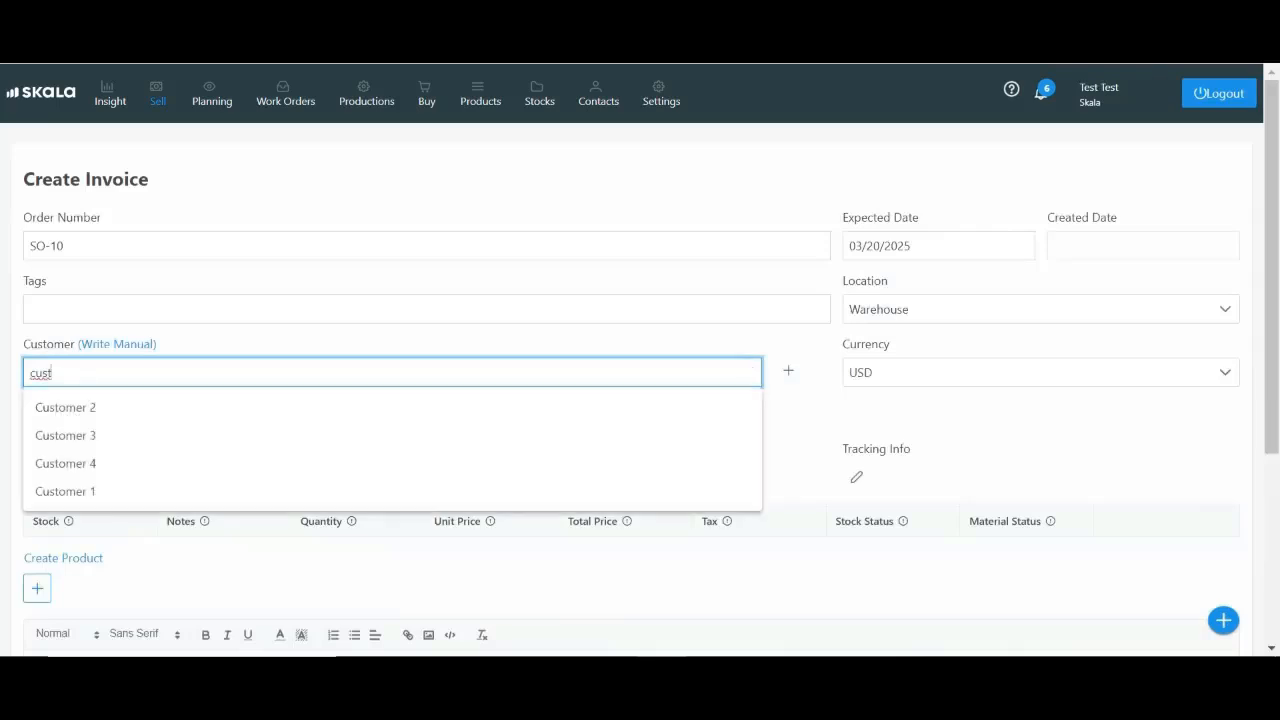
{"action": "left_click", "coordinate": [50, 491]}
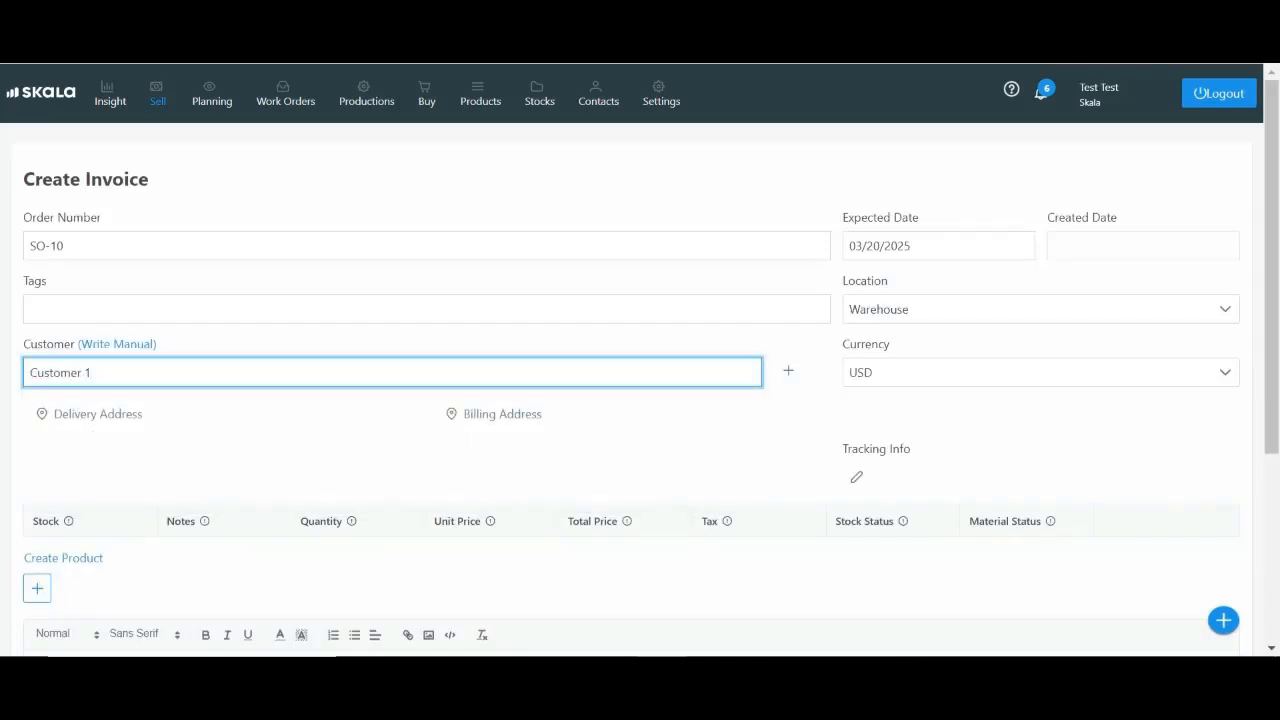
Add the Door product to the item list of the sales order
{"action": "left_click", "coordinate": [37, 588]}
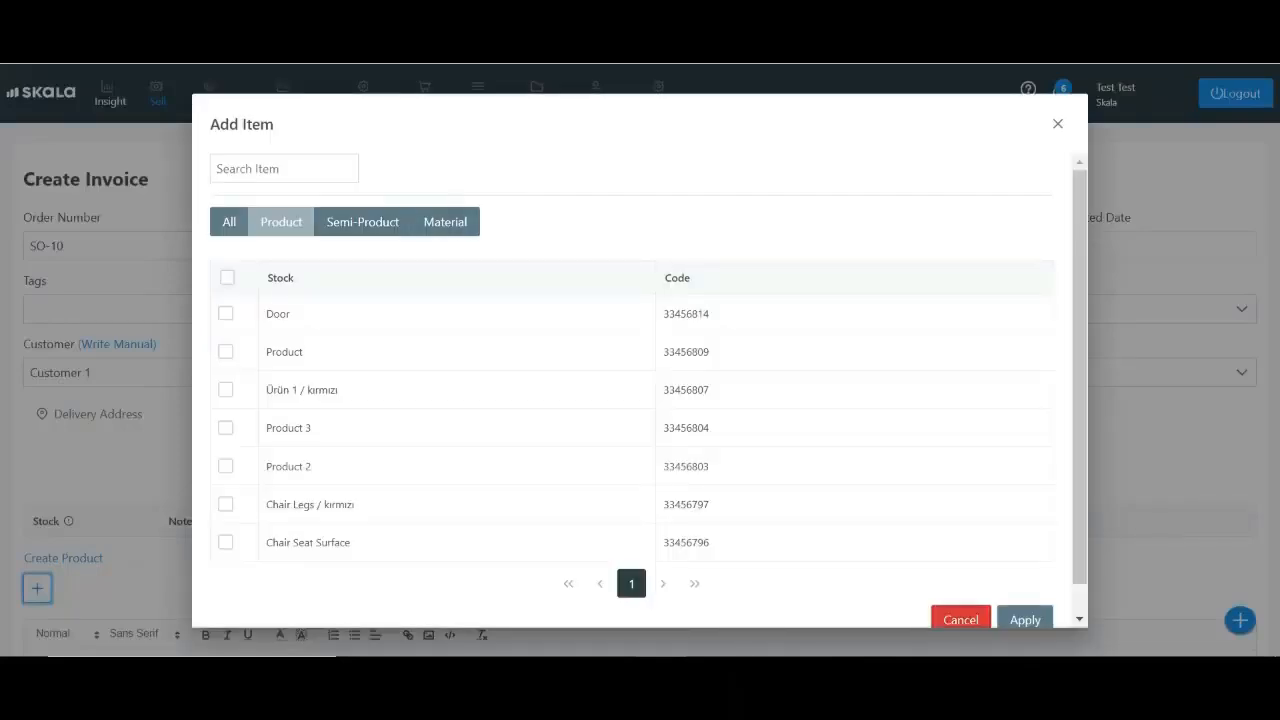
{"action": "left_click", "coordinate": [226, 313]}
{"action": "left_click", "coordinate": [1025, 619]}
{"action": "left_click", "coordinate": [1025, 620]}
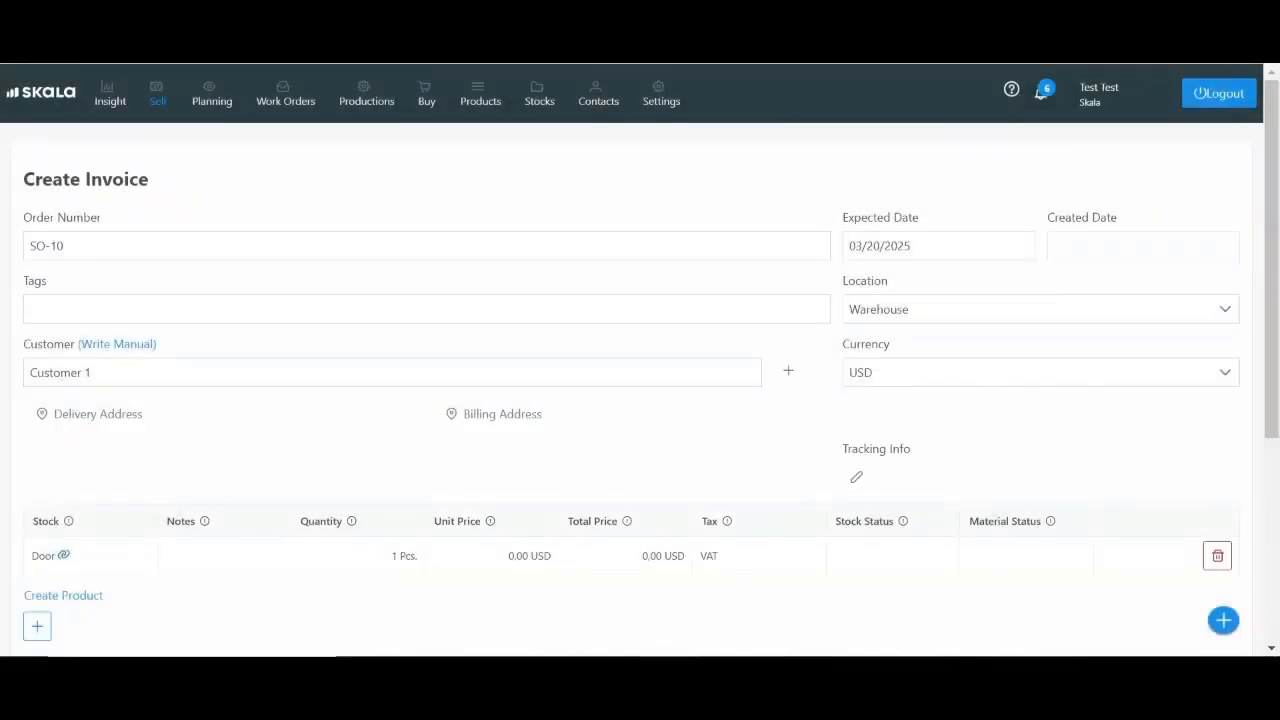
{"action": "scroll", "coordinate": [640, 400], "scroll_direction": "down", "scroll_amount": 1}
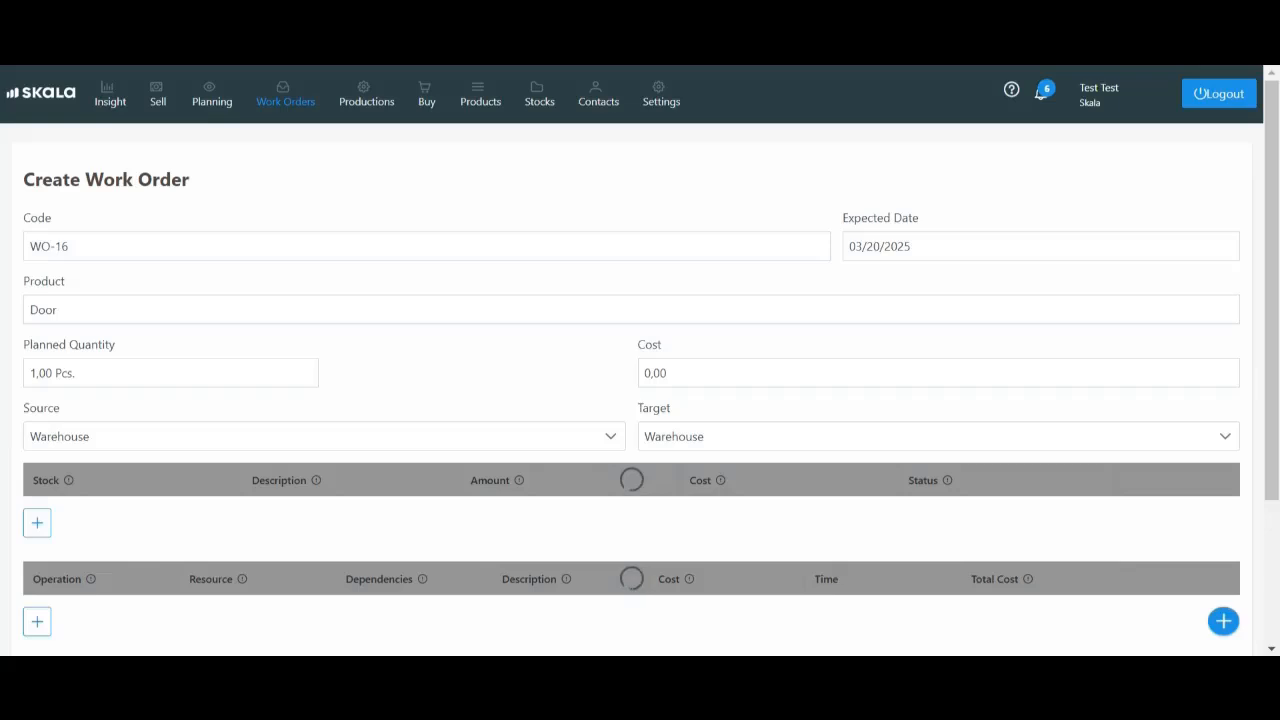
Check the materials, operations and planned quantity of the Door work order, and save it
{"action": "scroll", "coordinate": [640, 400], "scroll_direction": "down", "scroll_amount": 2}
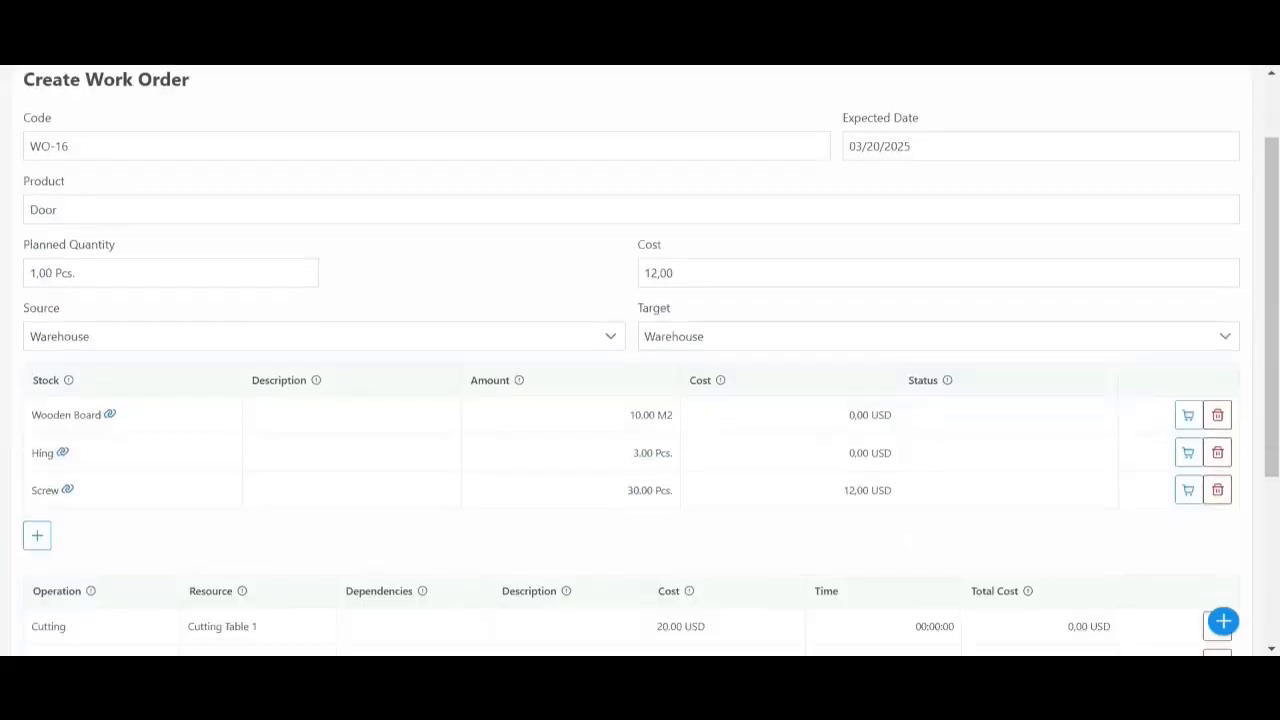
{"action": "scroll", "coordinate": [640, 400], "scroll_direction": "down", "scroll_amount": 2}
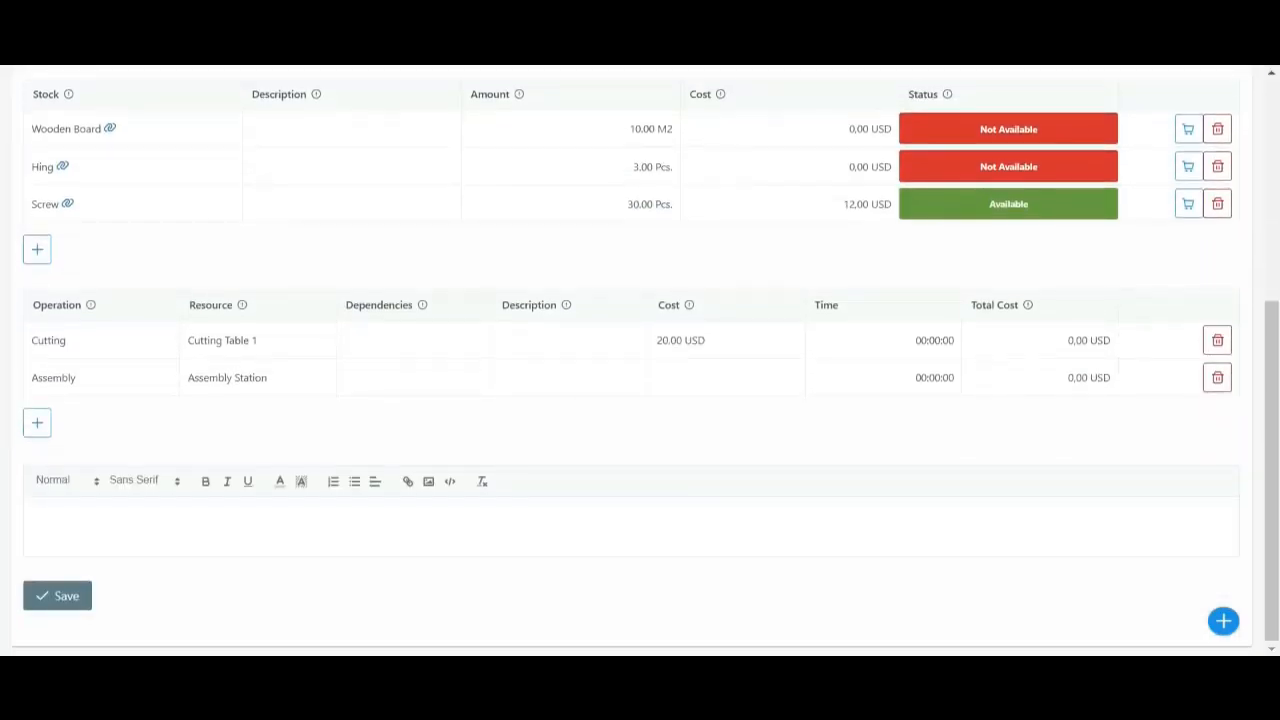
{"action": "scroll", "coordinate": [600, 350], "scroll_direction": "up", "scroll_amount": 3}
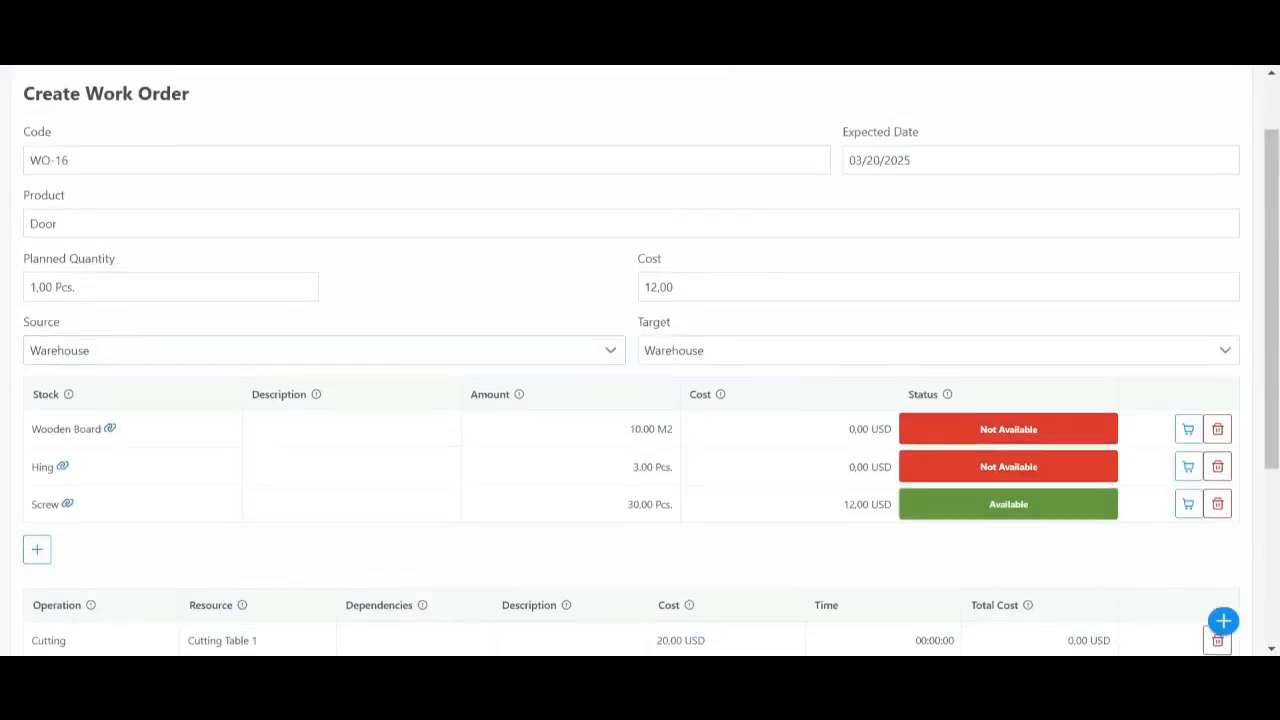
{"action": "left_click", "coordinate": [690, 287]}
{"action": "left_click", "coordinate": [78, 287]}
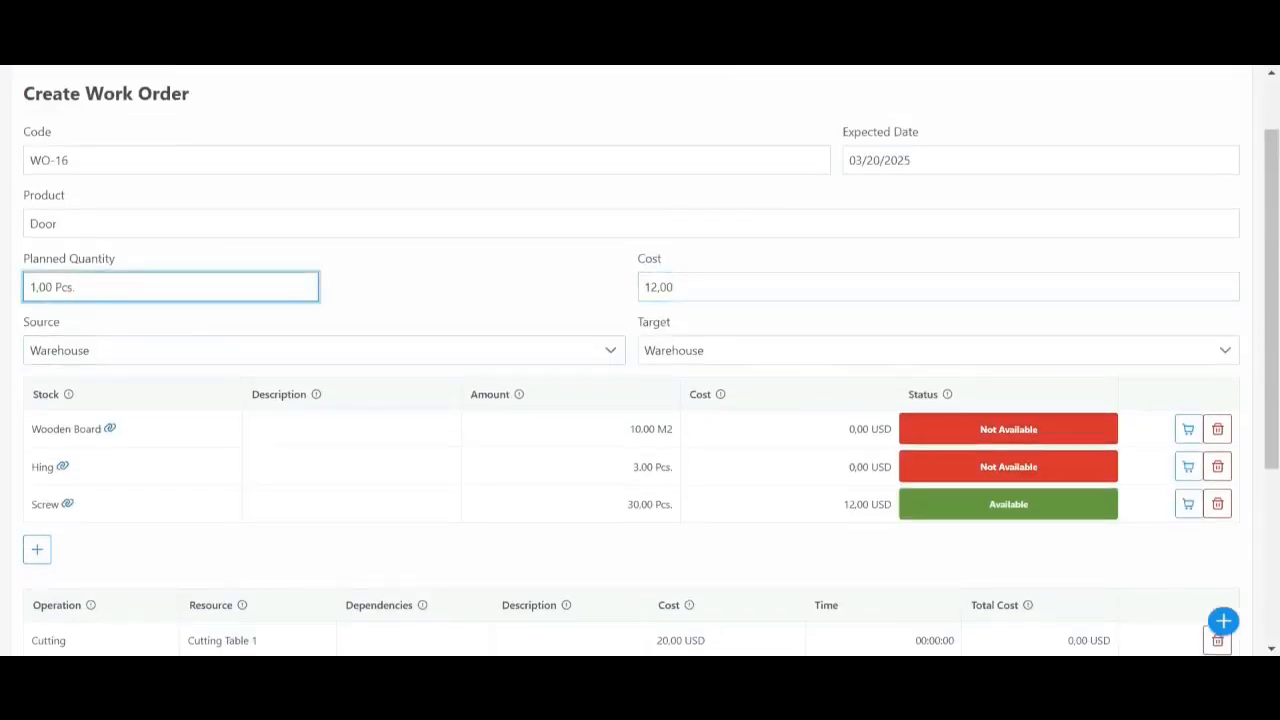
{"action": "left_click", "coordinate": [478, 288]}
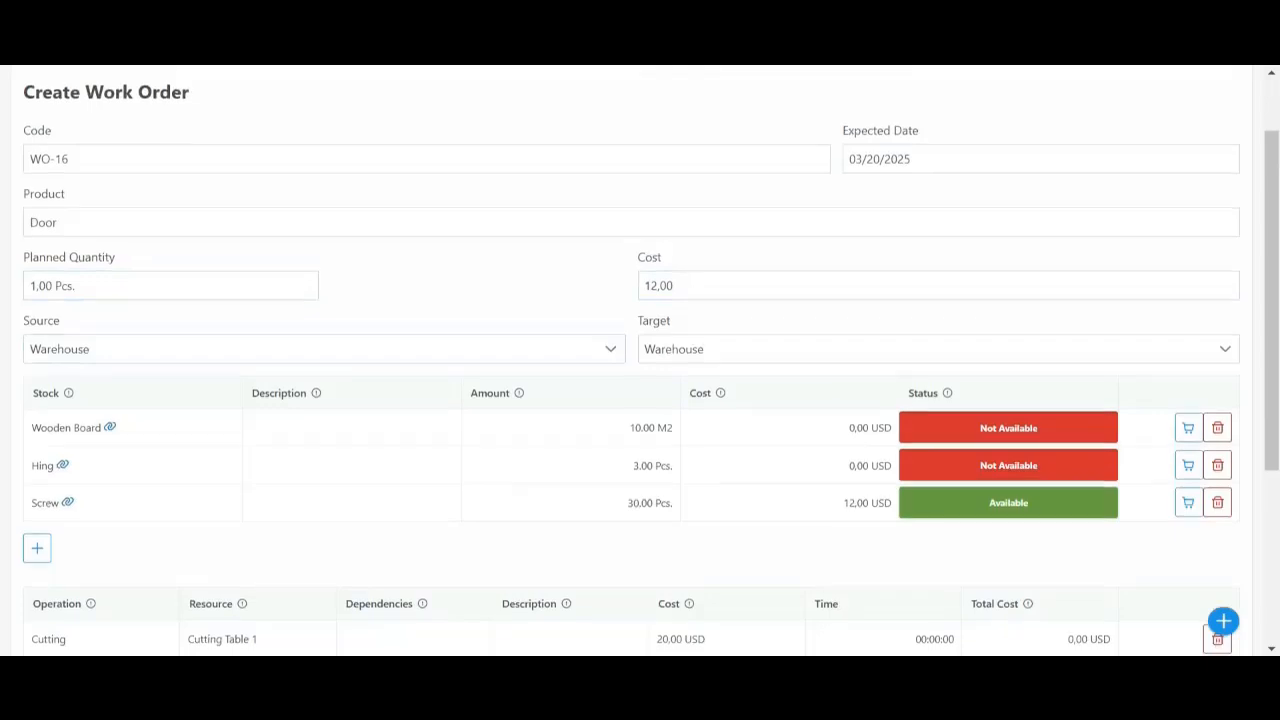
{"action": "scroll", "coordinate": [640, 400], "scroll_direction": "down", "scroll_amount": 3}
{"action": "left_click", "coordinate": [57, 596]}
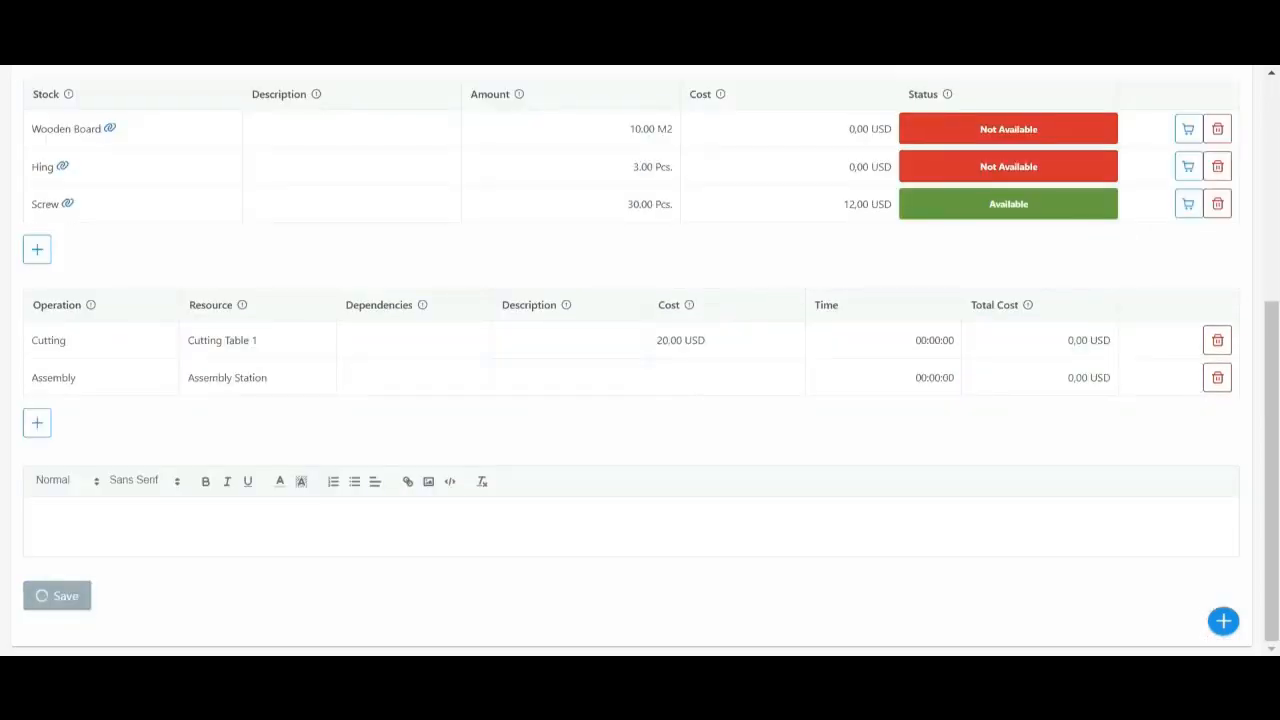
{"action": "scroll", "coordinate": [632, 360], "scroll_direction": "up", "scroll_amount": 4}
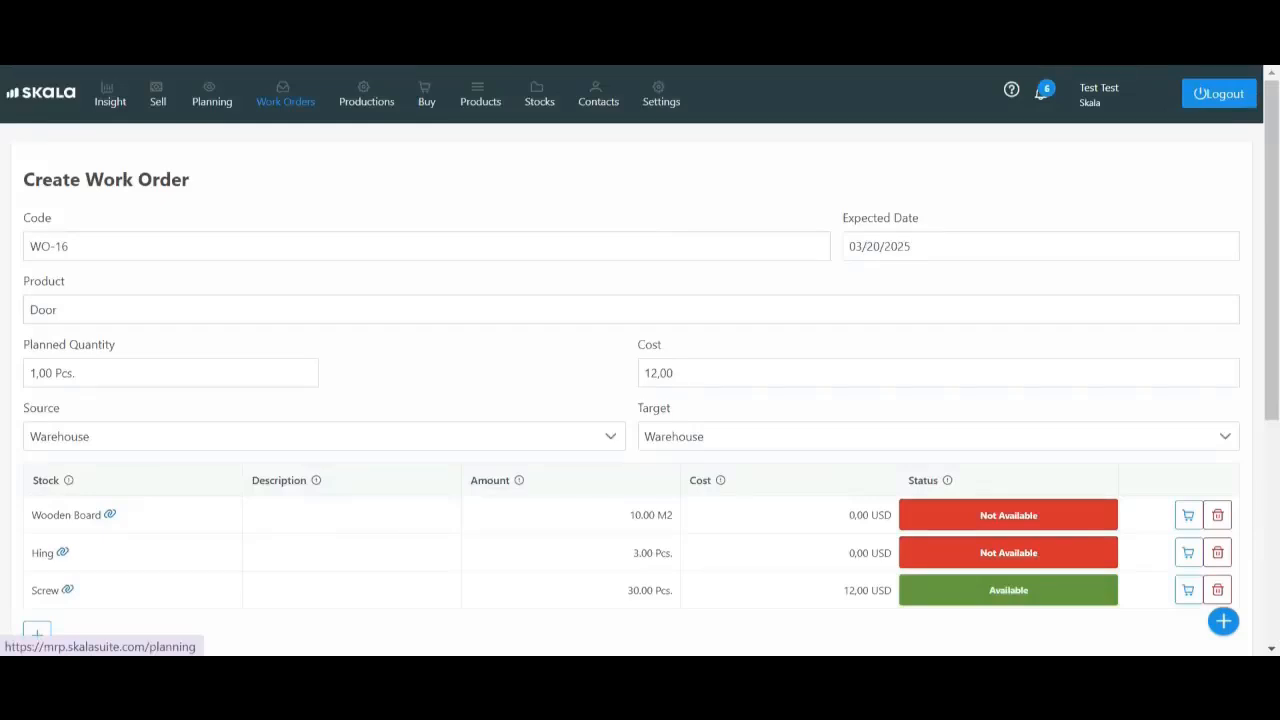
Create a purchase request from planning for the missing Wooden Board and Hing materials
{"action": "left_click", "coordinate": [211, 95]}
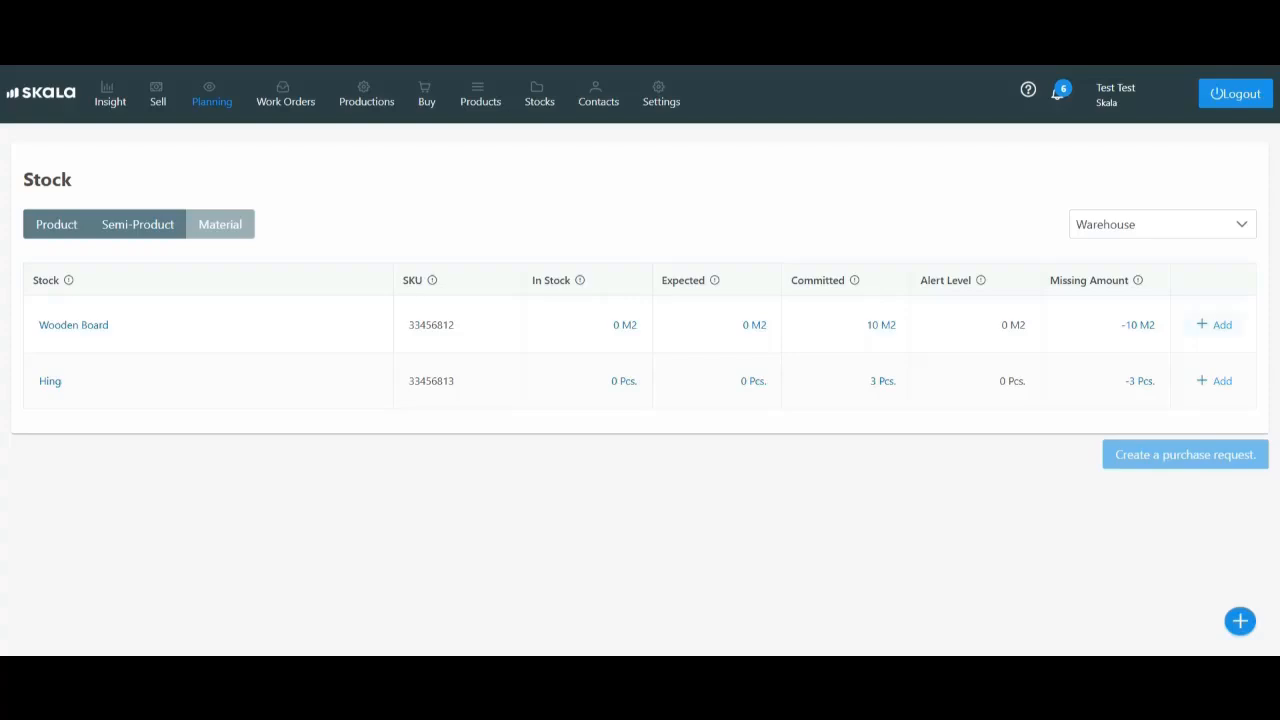
{"action": "left_click", "coordinate": [1214, 325]}
{"action": "left_click", "coordinate": [1214, 381]}
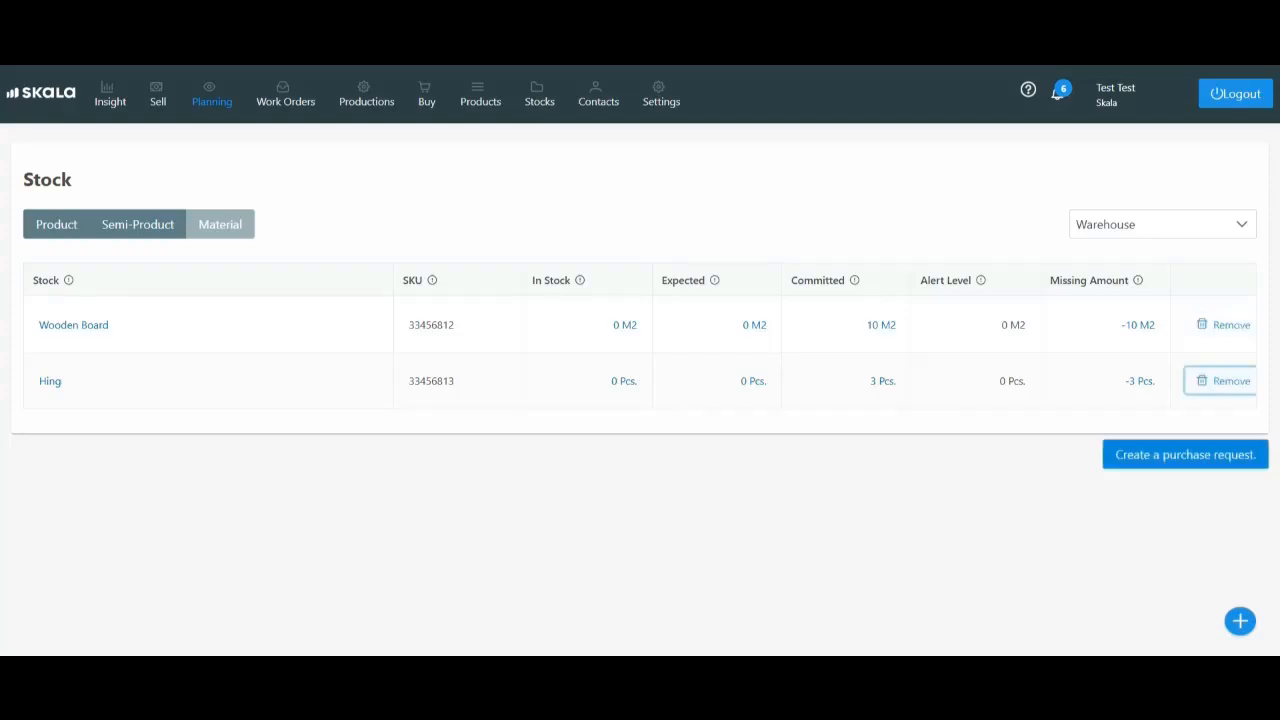
{"action": "left_click", "coordinate": [1185, 454]}
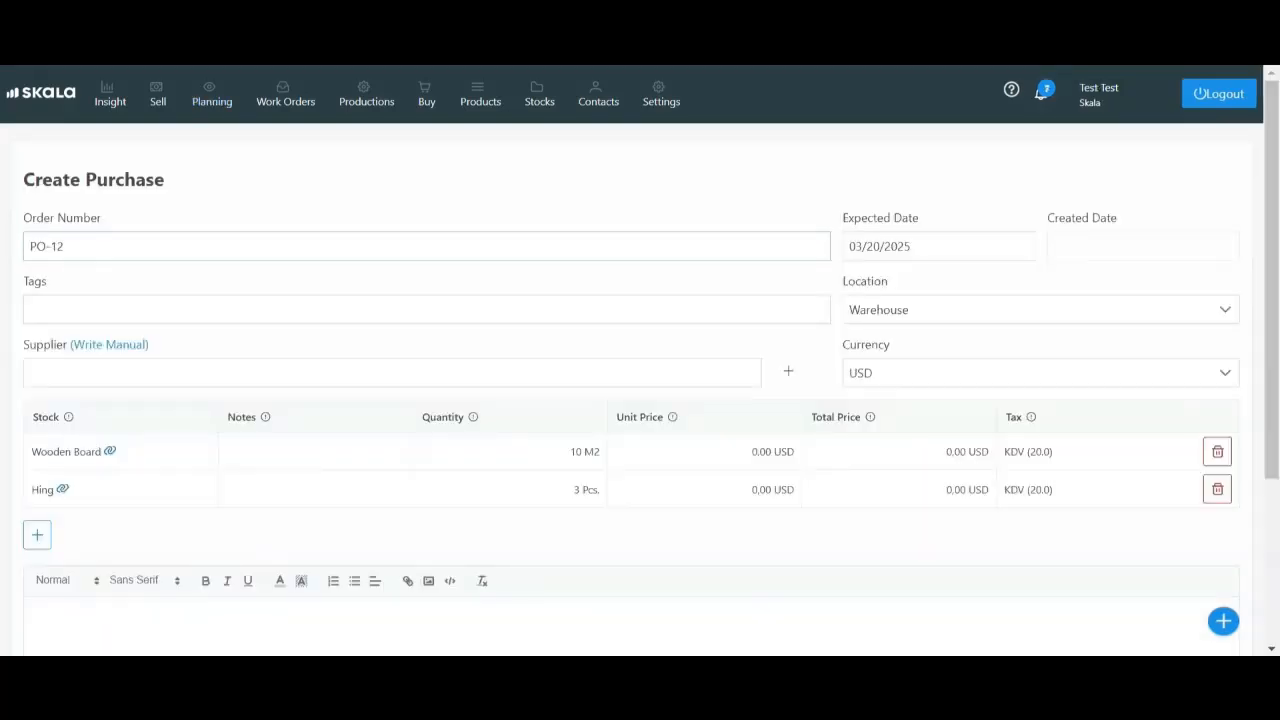
Choose the supplier for the Wooden Board and Hing purchase, and save the purchase order
{"action": "left_click", "coordinate": [392, 373]}
{"action": "type", "text": "mel"}
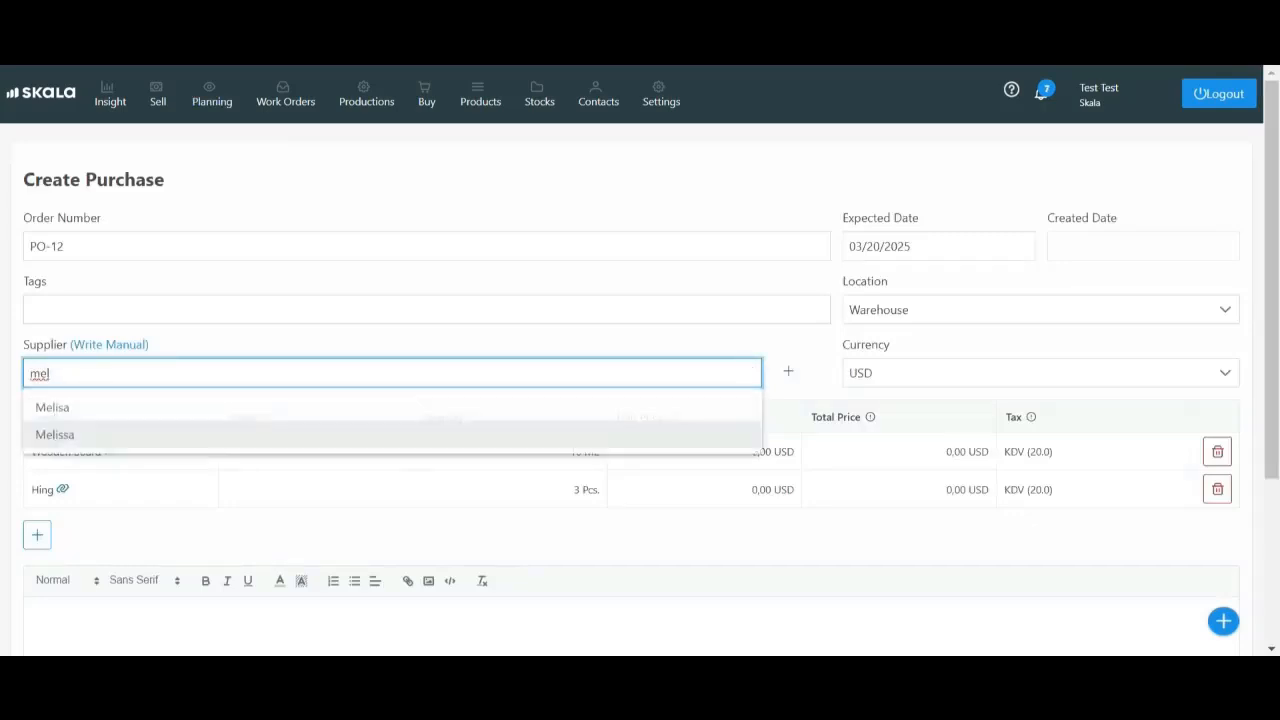
{"action": "left_click", "coordinate": [55, 436]}
{"action": "scroll", "coordinate": [70, 436], "scroll_direction": "down", "scroll_amount": 3}
{"action": "left_click", "coordinate": [69, 595]}
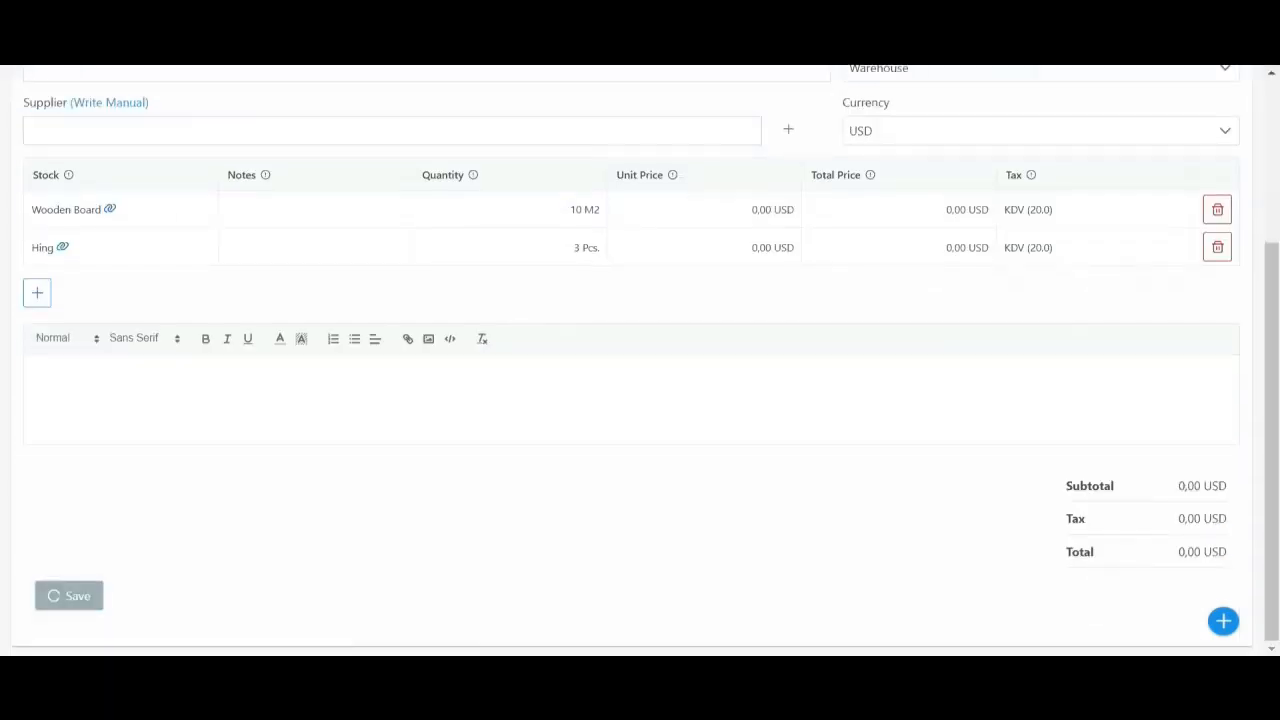
Receive the newest order in the purchases list
{"action": "left_click", "coordinate": [427, 94]}
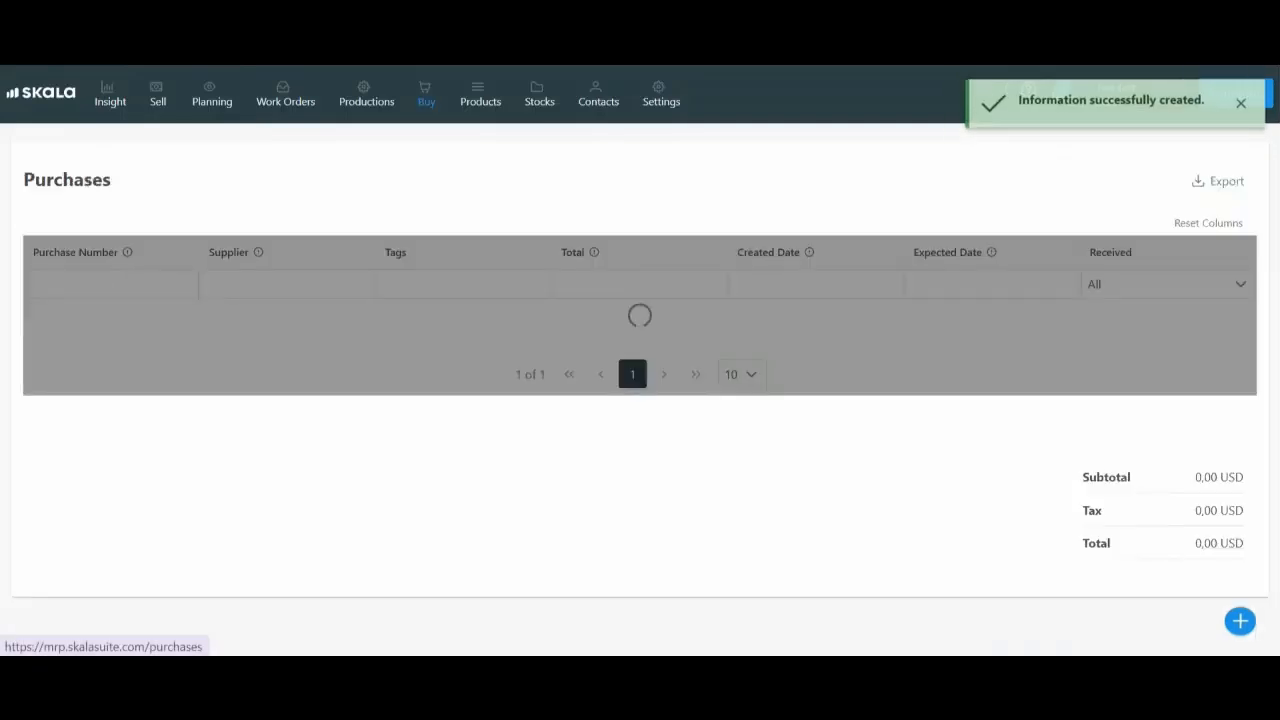
{"action": "left_click", "coordinate": [457, 284]}
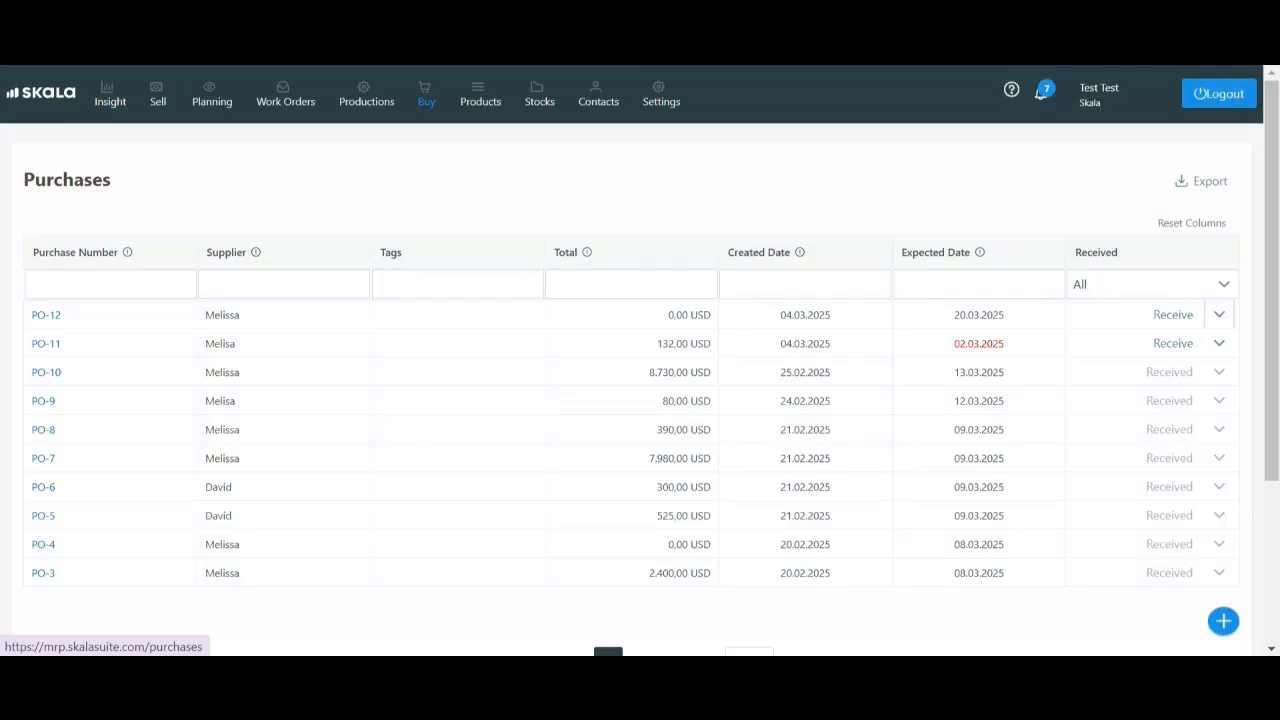
{"action": "left_click", "coordinate": [1219, 314]}
{"action": "left_click", "coordinate": [1110, 373]}
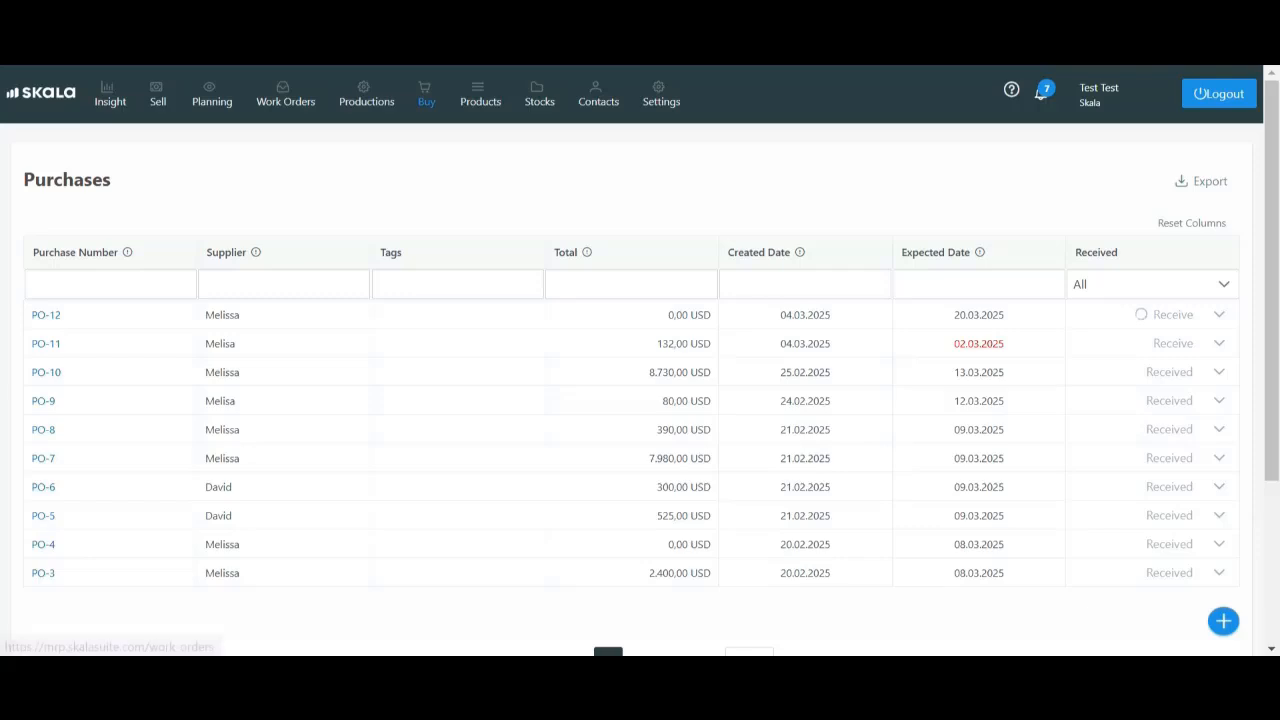
Check the status choices of the Door work order, and start and complete its Cutting operation in production
{"action": "left_click", "coordinate": [285, 95]}
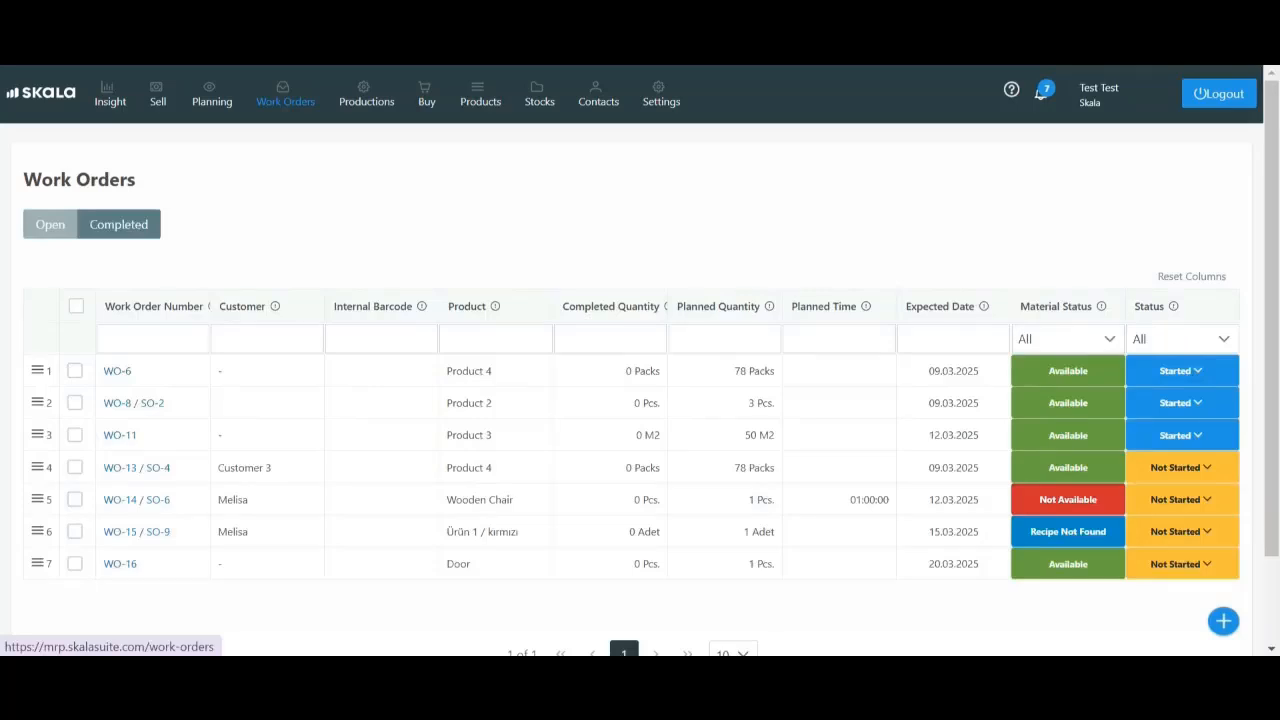
{"action": "left_click", "coordinate": [1181, 564]}
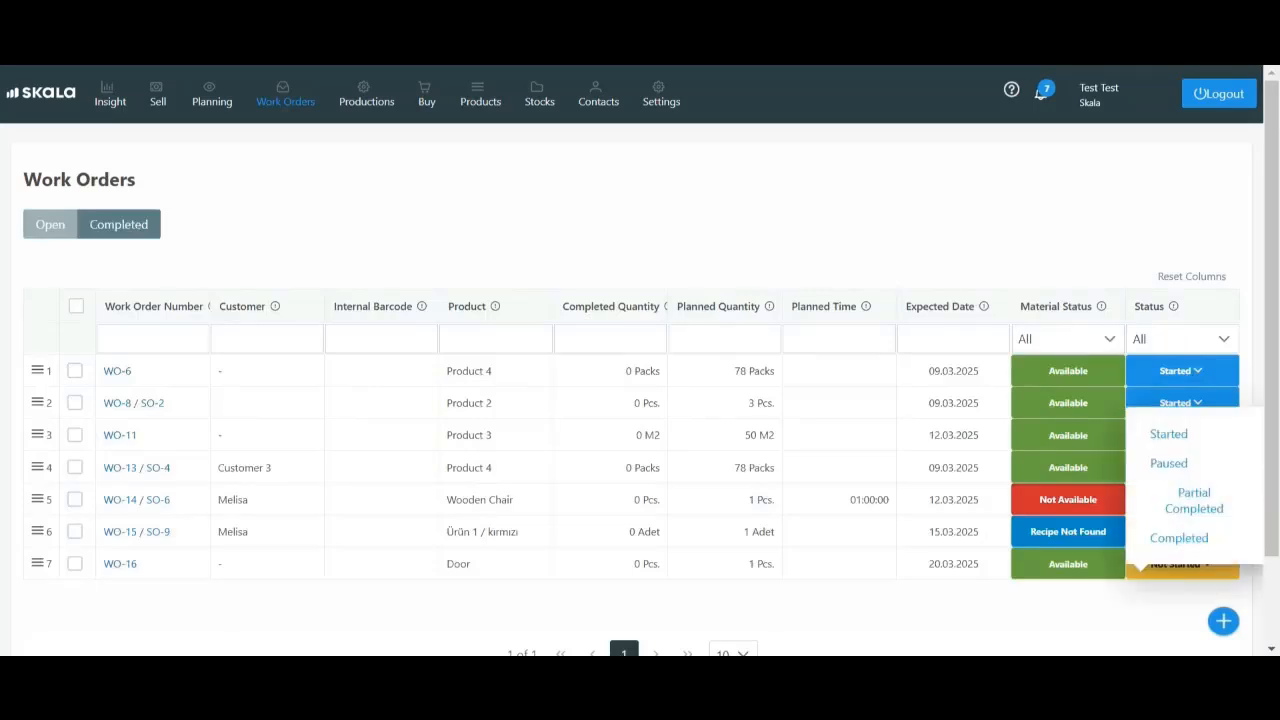
{"action": "left_click", "coordinate": [366, 95]}
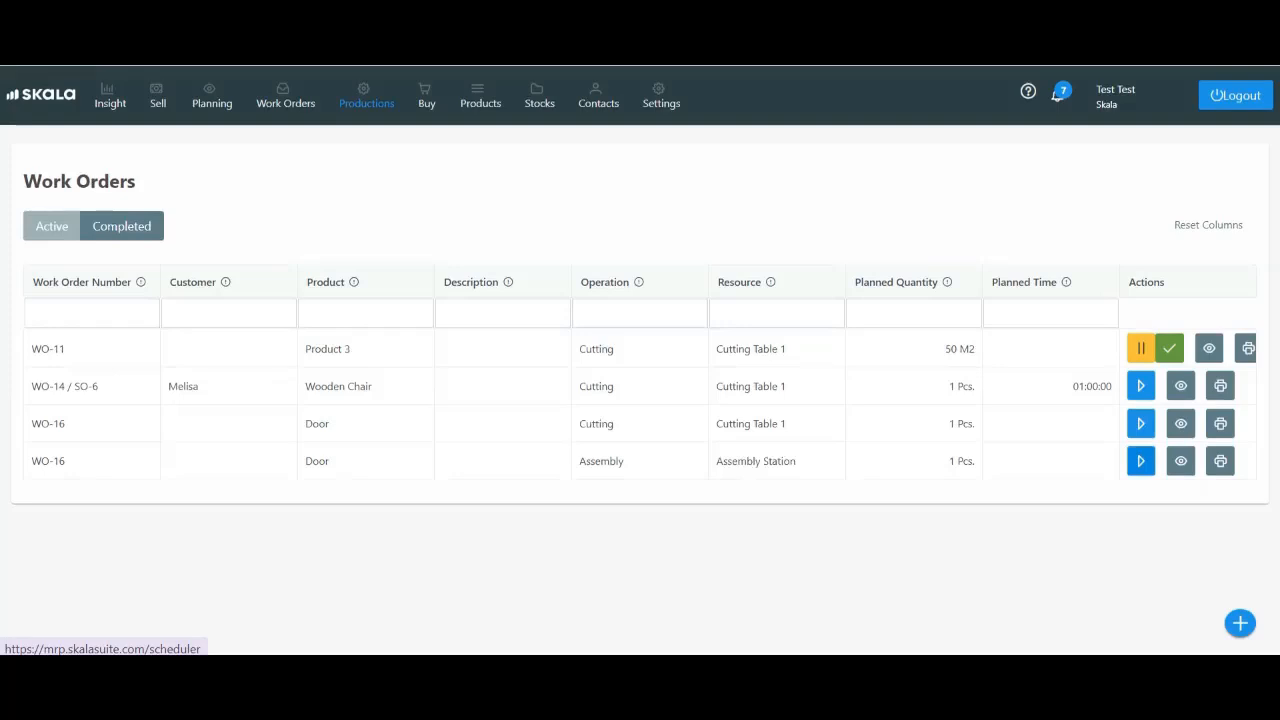
{"action": "left_click", "coordinate": [1141, 423]}
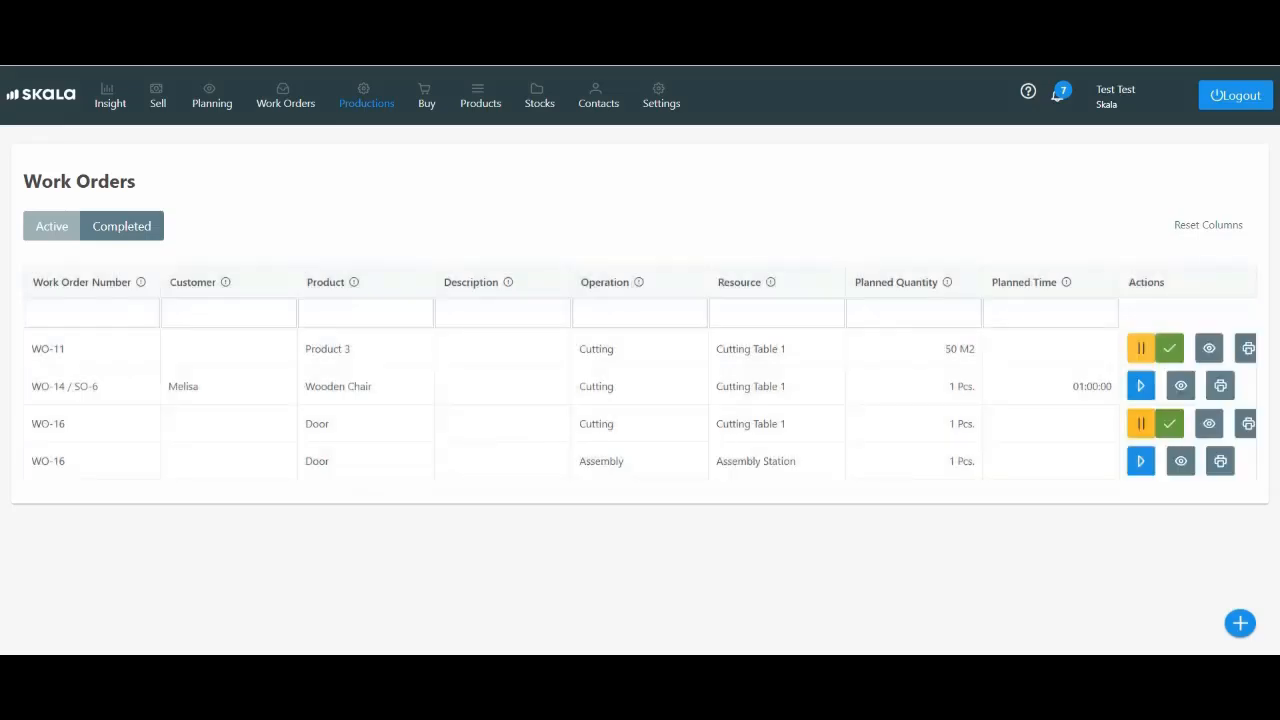
{"action": "left_click", "coordinate": [1169, 423]}
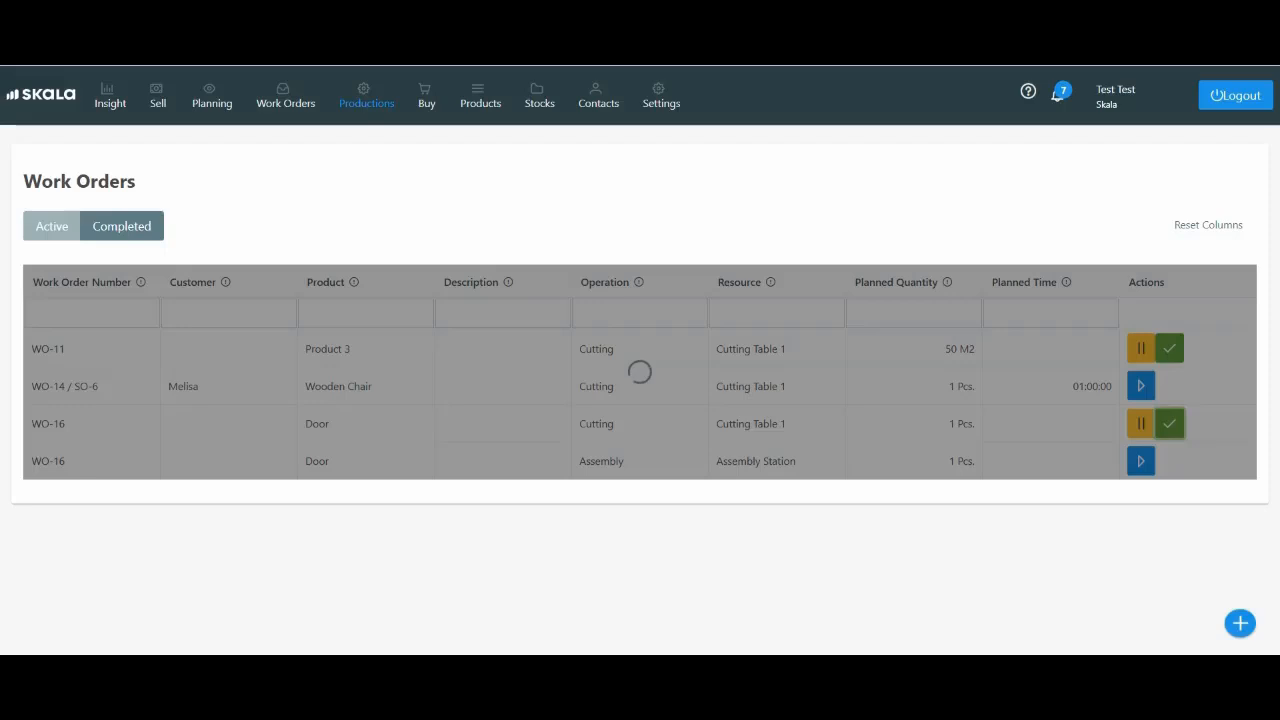
Start the Door's Assembly operation and complete it, confirming the completion
{"action": "left_click", "coordinate": [1141, 424]}
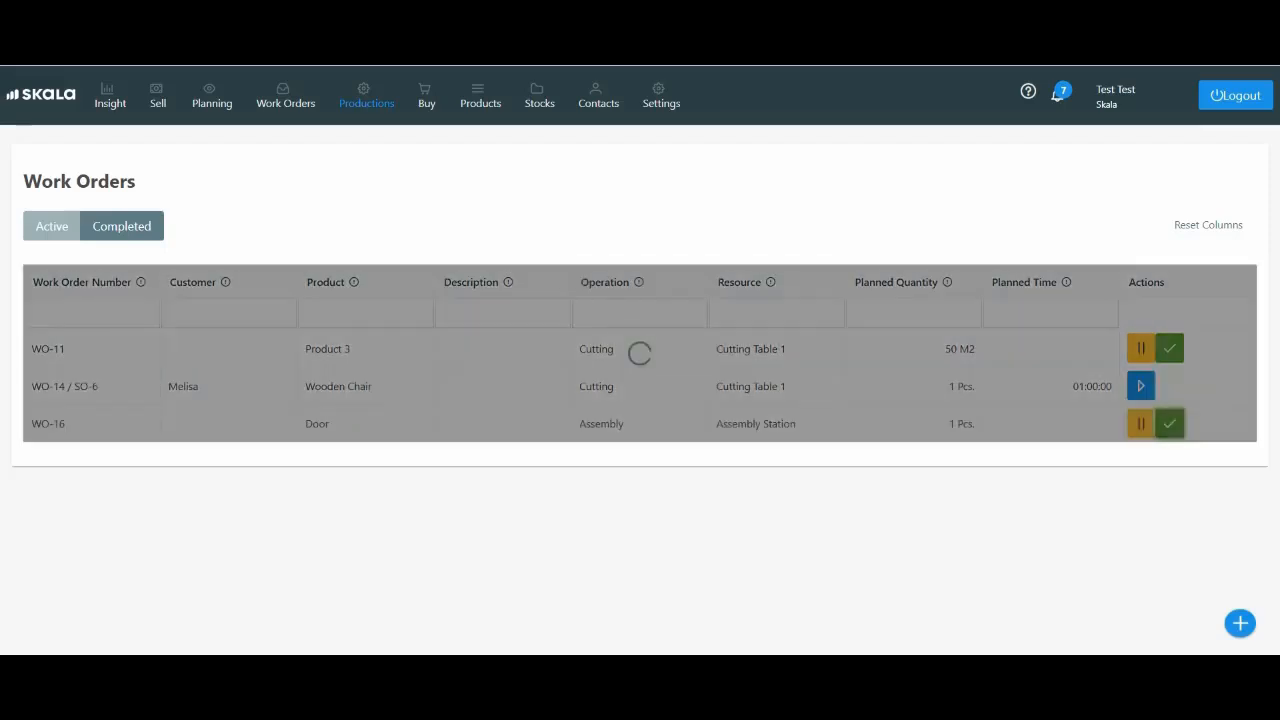
{"action": "left_click", "coordinate": [1169, 423]}
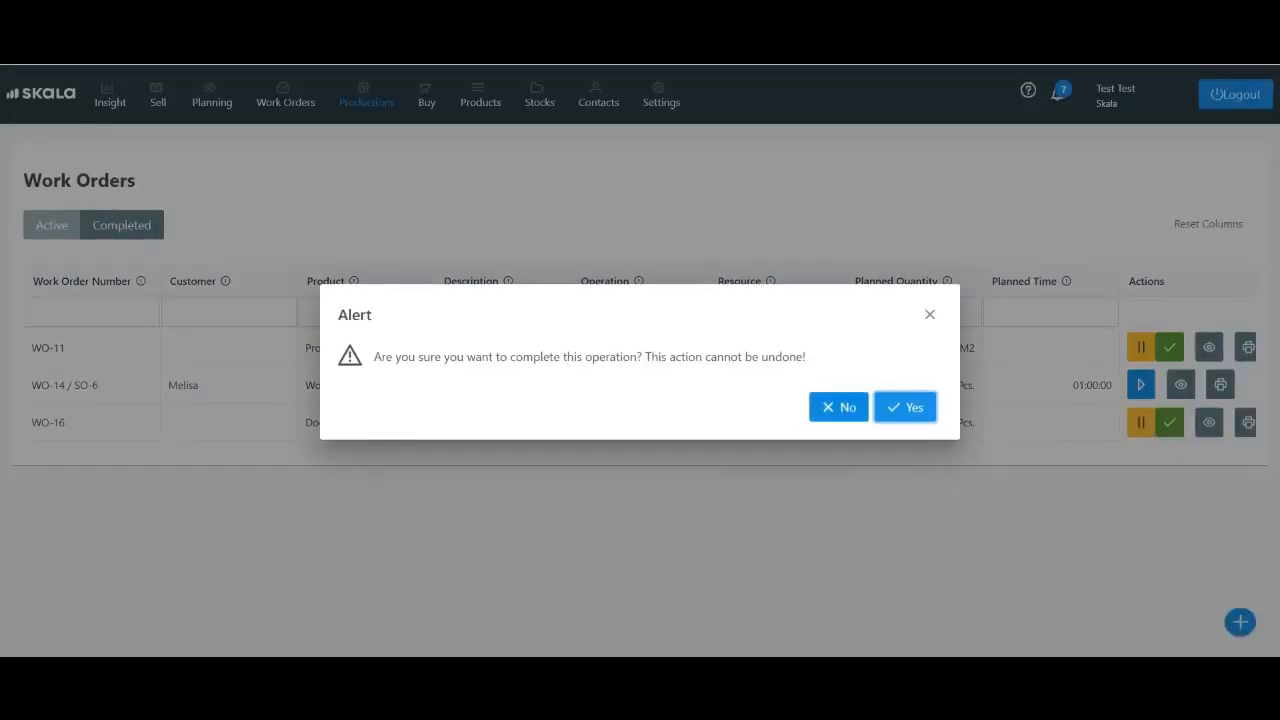
{"action": "left_click", "coordinate": [903, 406]}
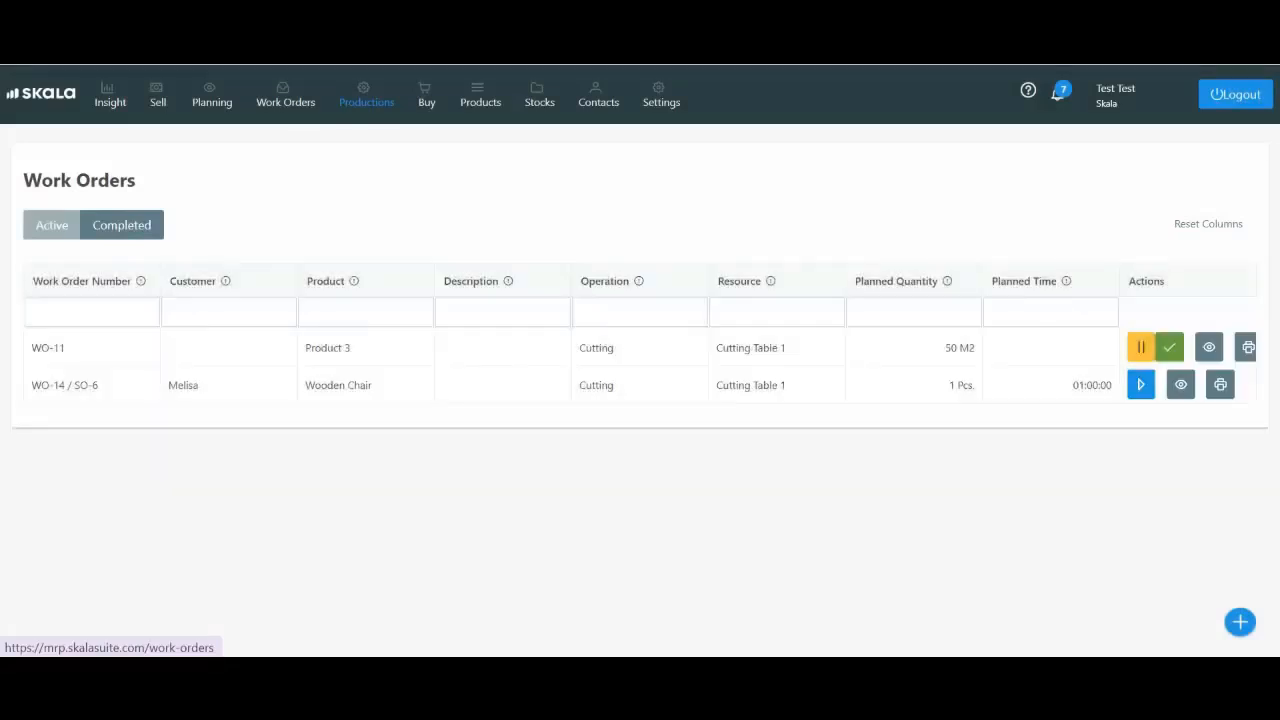
Find the Door work order among the completed ones and examine its cost and time insight
{"action": "left_click", "coordinate": [285, 95]}
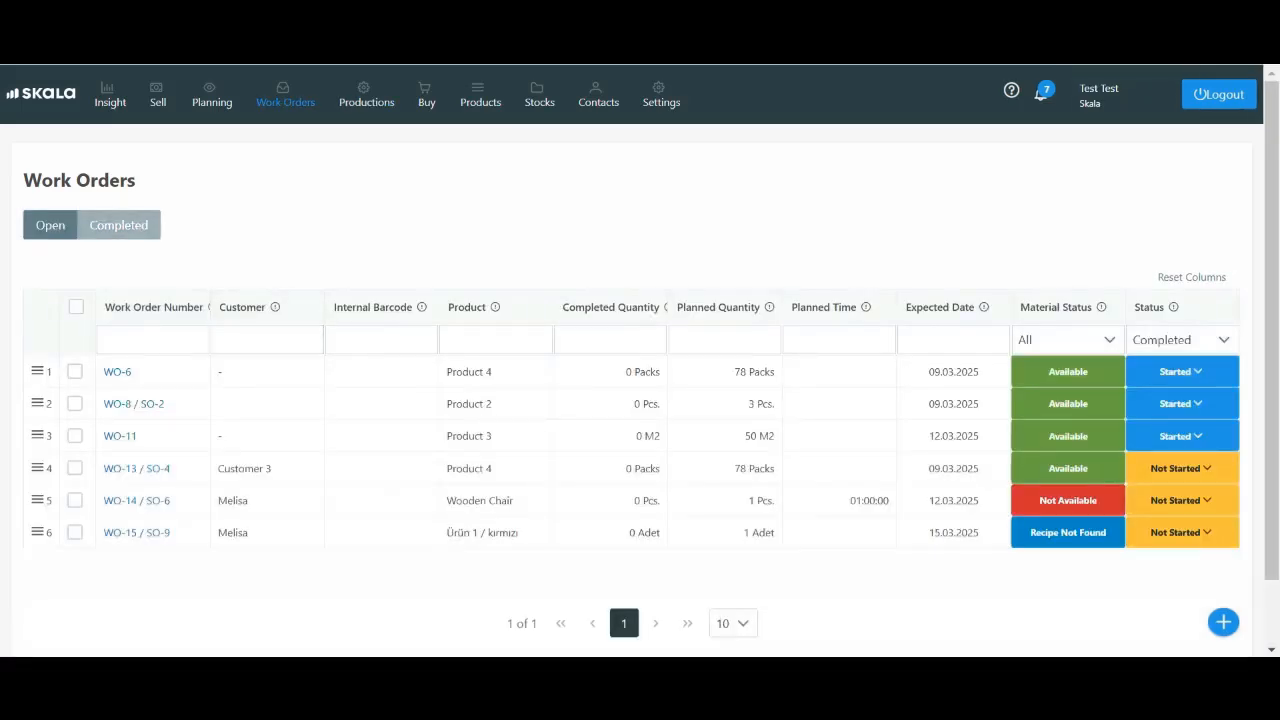
{"action": "scroll", "coordinate": [632, 400], "scroll_direction": "down", "scroll_amount": 3}
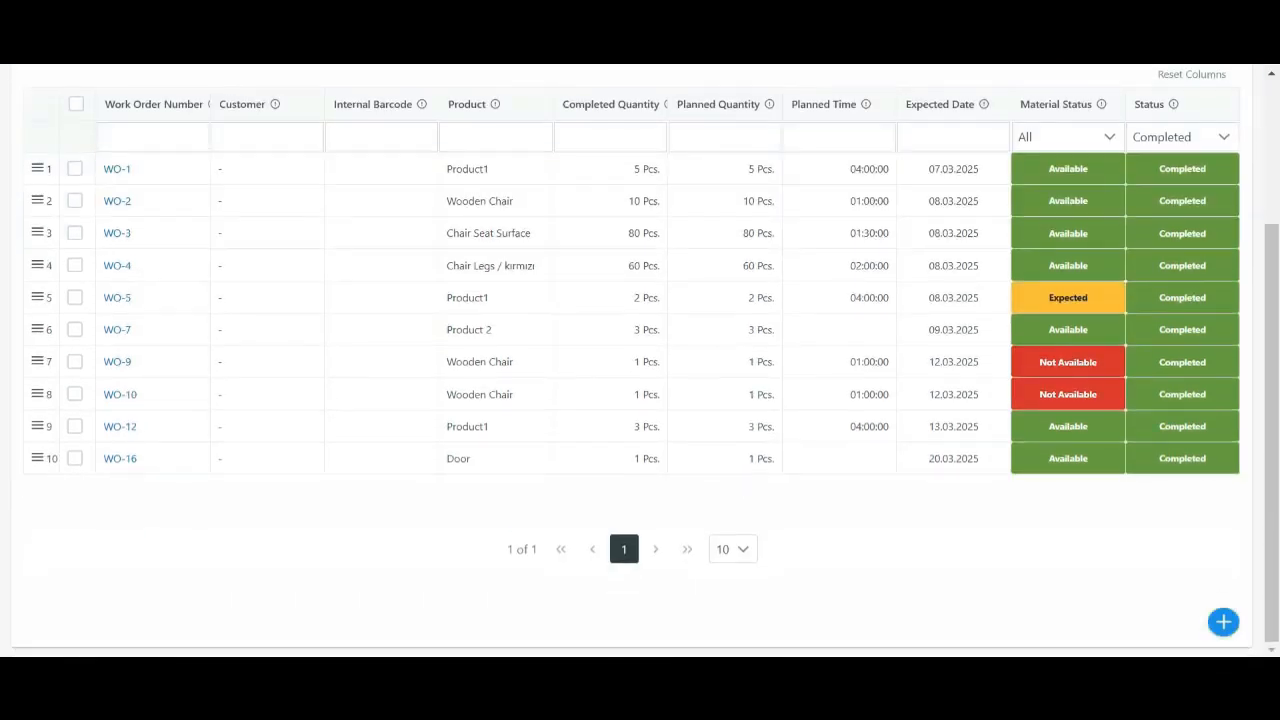
{"action": "left_click", "coordinate": [120, 459]}
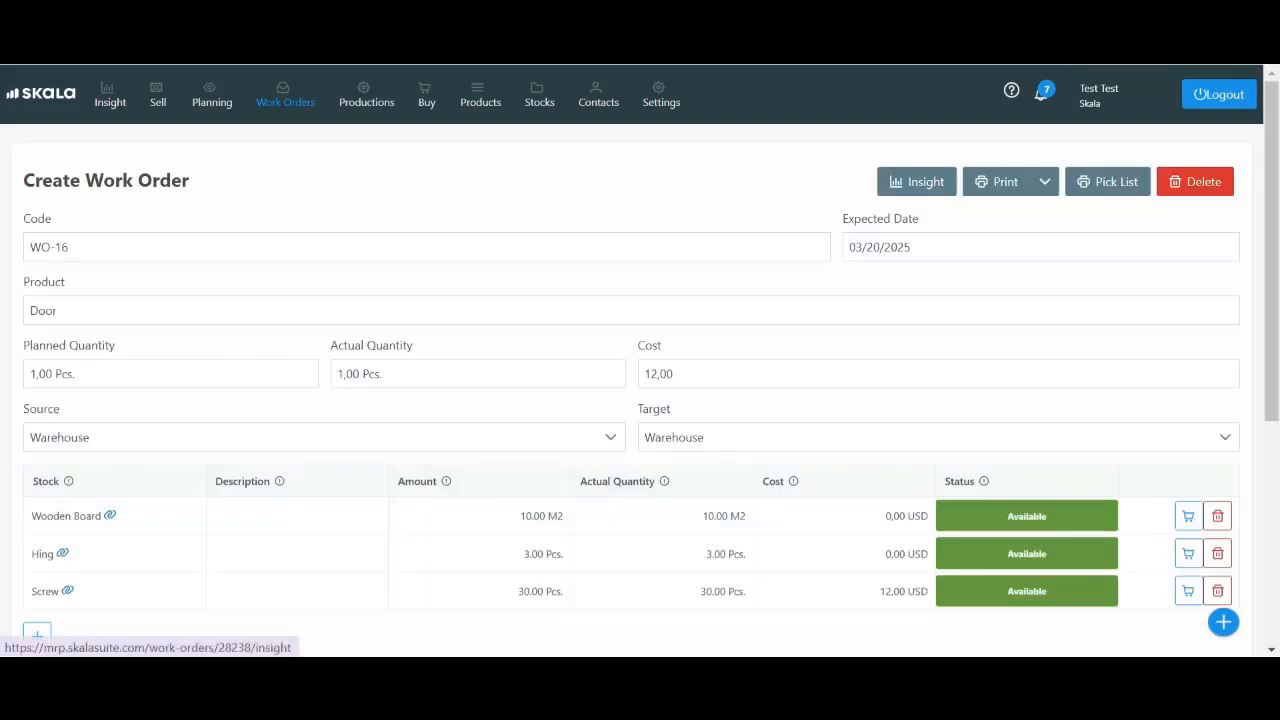
{"action": "left_click", "coordinate": [916, 181]}
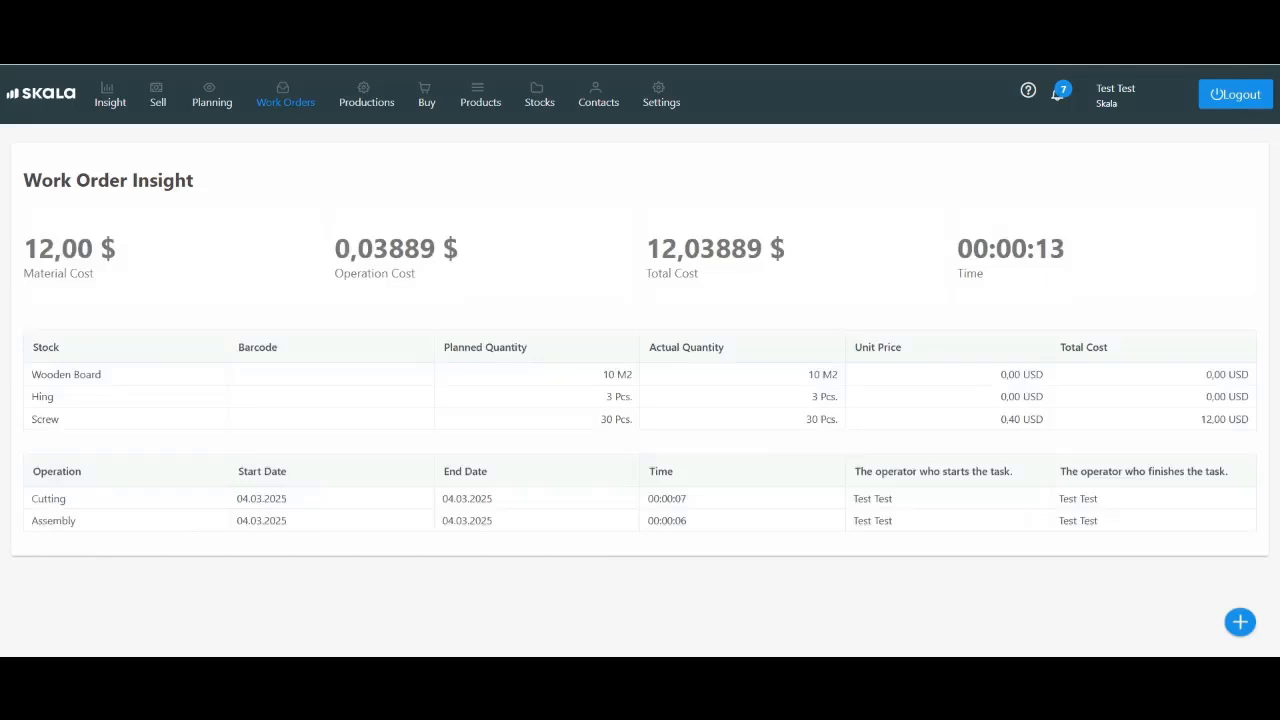
Review Customer 1's completed order in the confirmed sales list and mark it as delivered
{"action": "left_click", "coordinate": [158, 96]}
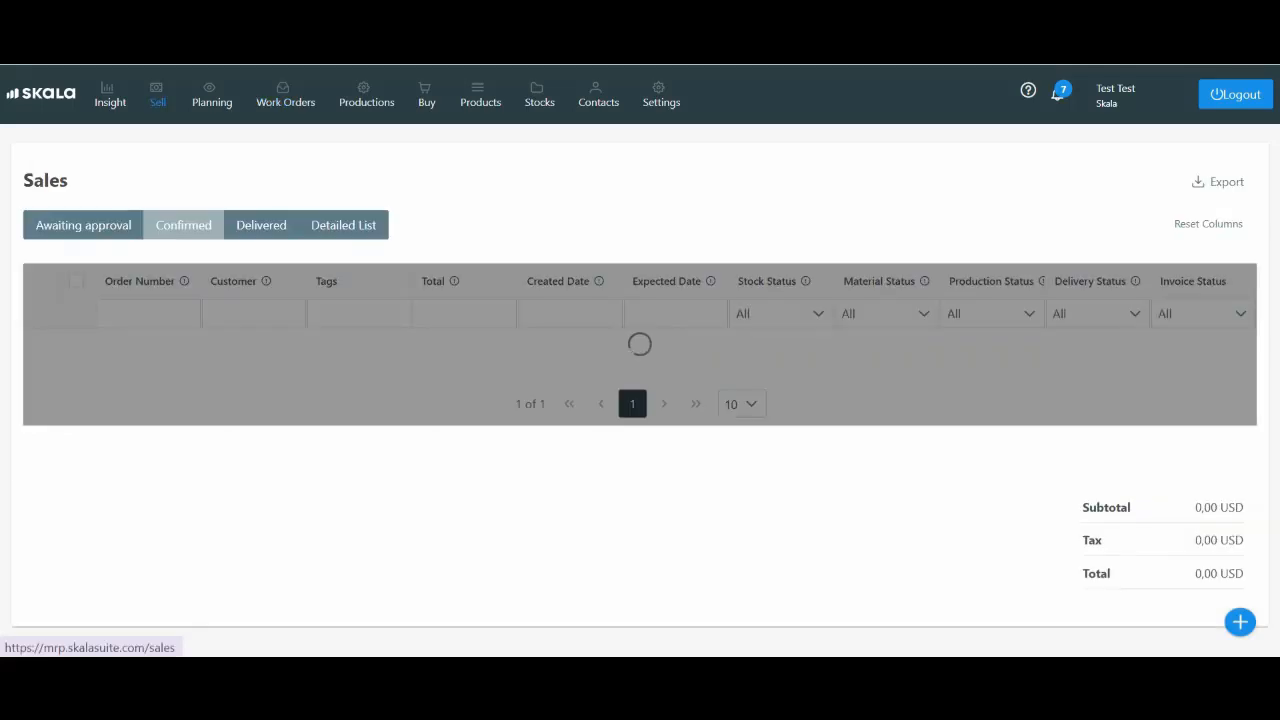
{"action": "scroll", "coordinate": [640, 360], "scroll_direction": "down", "scroll_amount": 2}
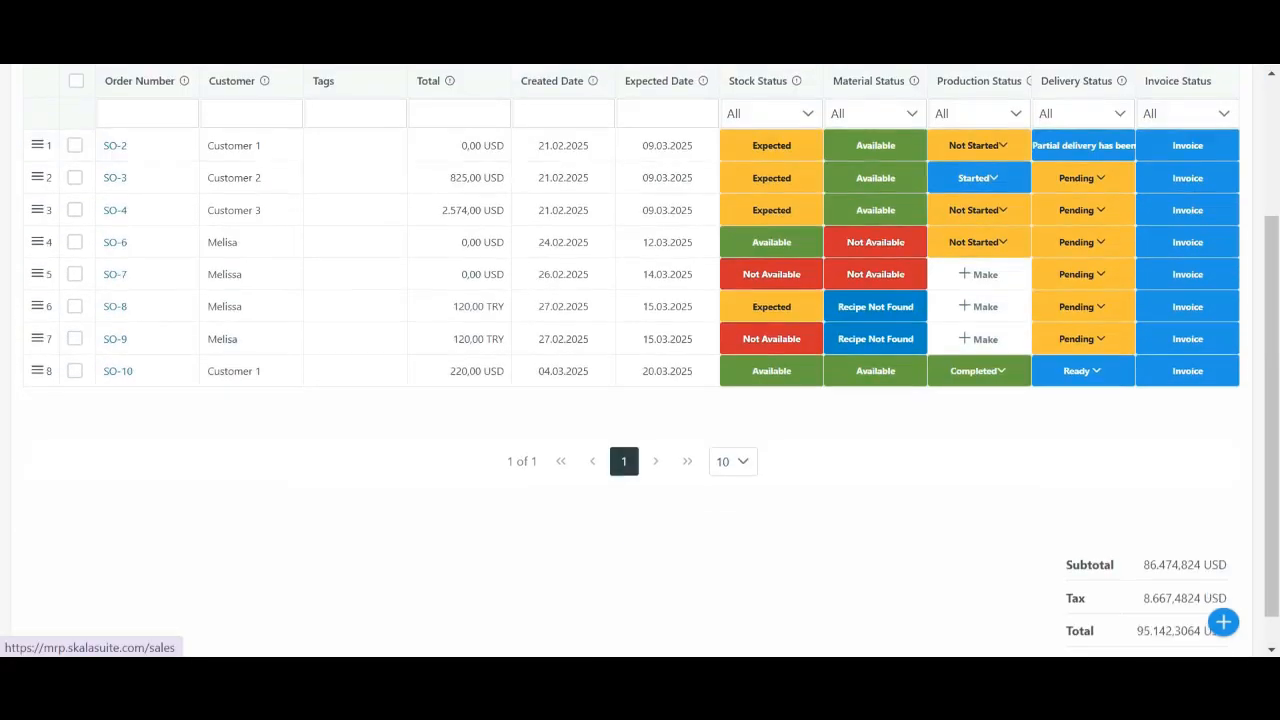
{"action": "scroll", "coordinate": [640, 360], "scroll_direction": "up", "scroll_amount": 1}
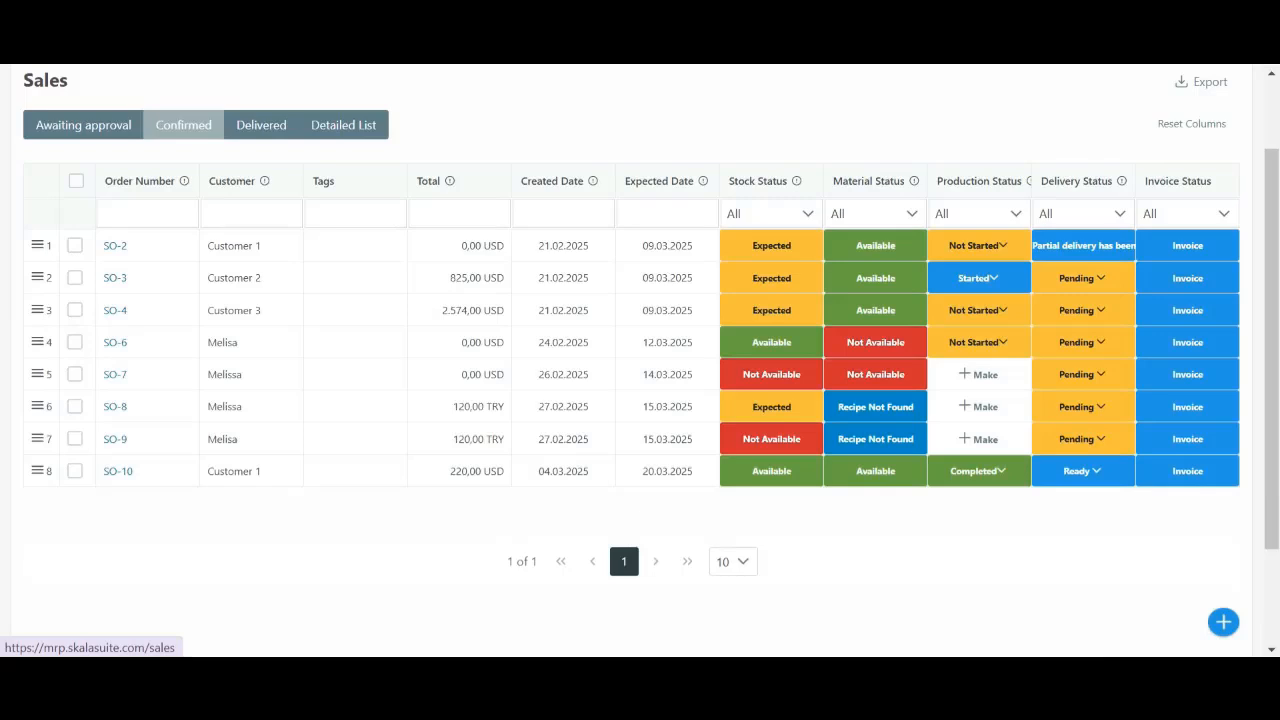
{"action": "left_click_drag", "start_coordinate": [206, 471], "coordinate": [1210, 473]}
{"action": "left_click", "coordinate": [1000, 520]}
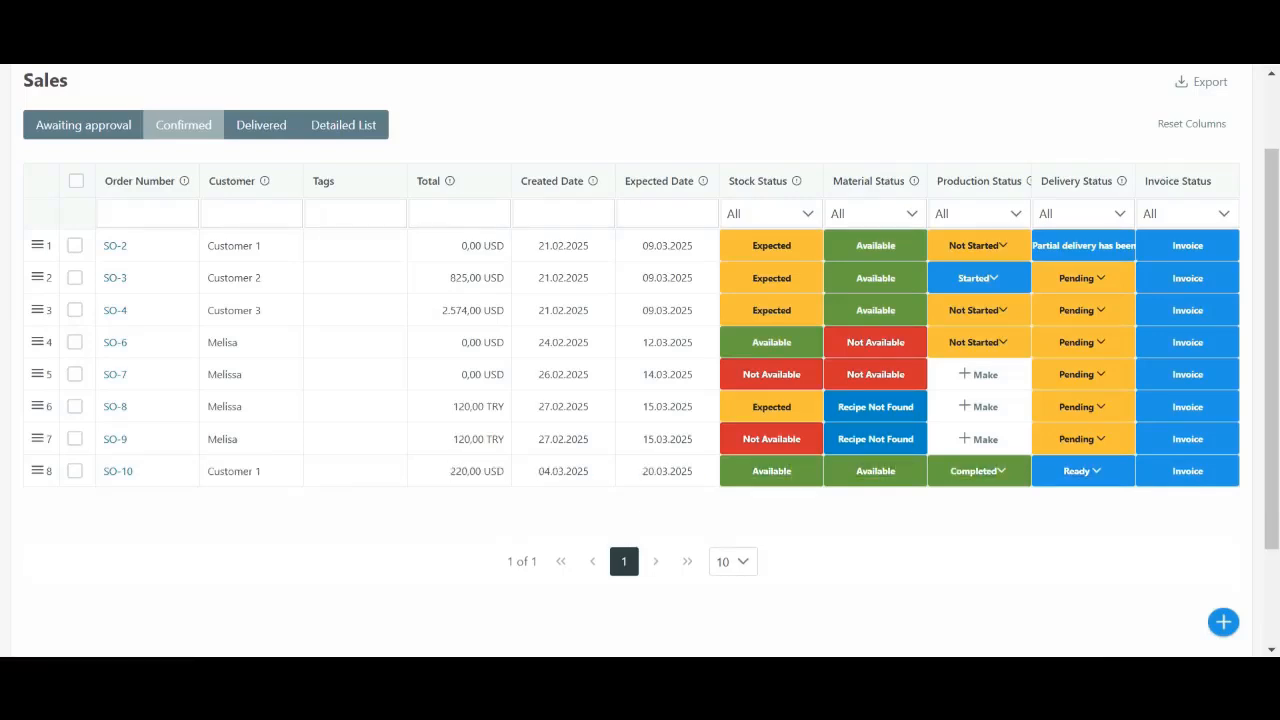
{"action": "left_click", "coordinate": [1083, 471]}
{"action": "left_click", "coordinate": [1081, 580]}
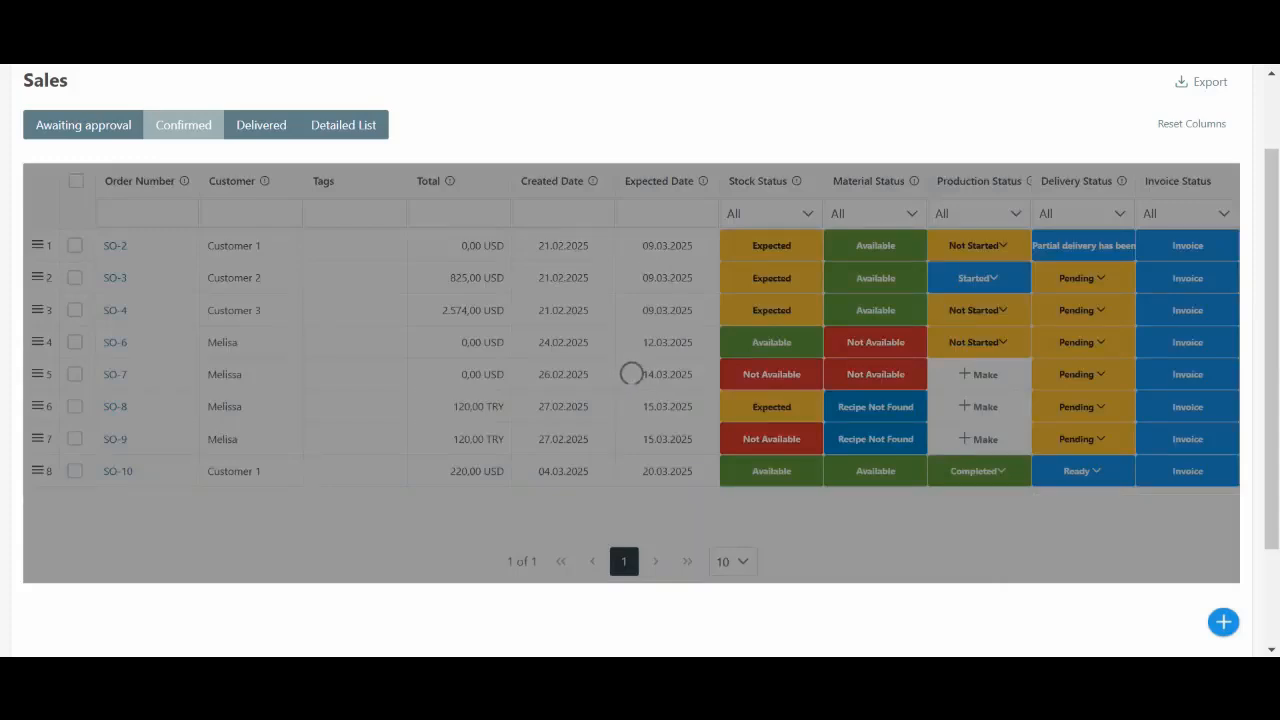
{"action": "scroll", "coordinate": [667, 316], "scroll_direction": "up", "scroll_amount": 1}
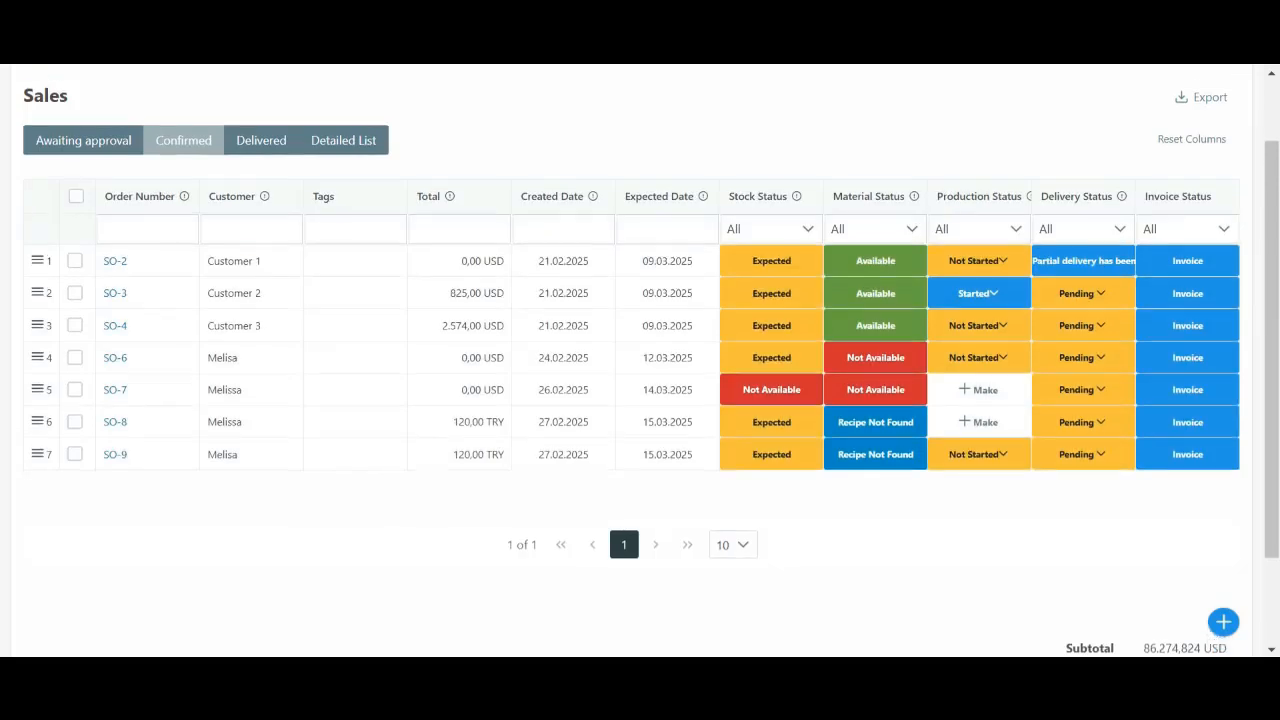